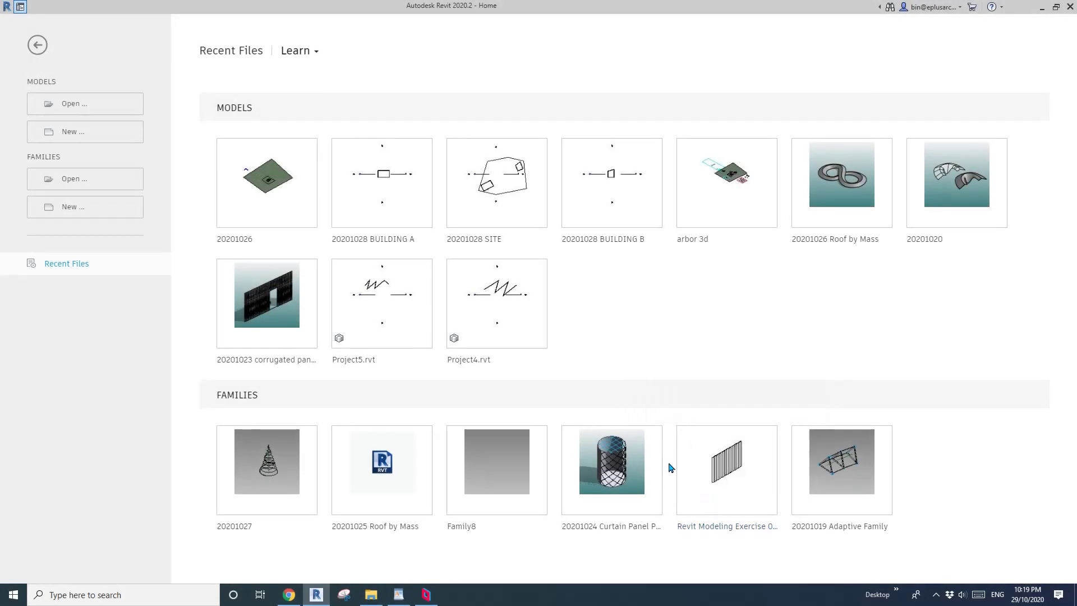
Look at the spiral tower reference photo in the WordPad ideas document, and return to Revit.
{"action": "left_click", "coordinate": [399, 594]}
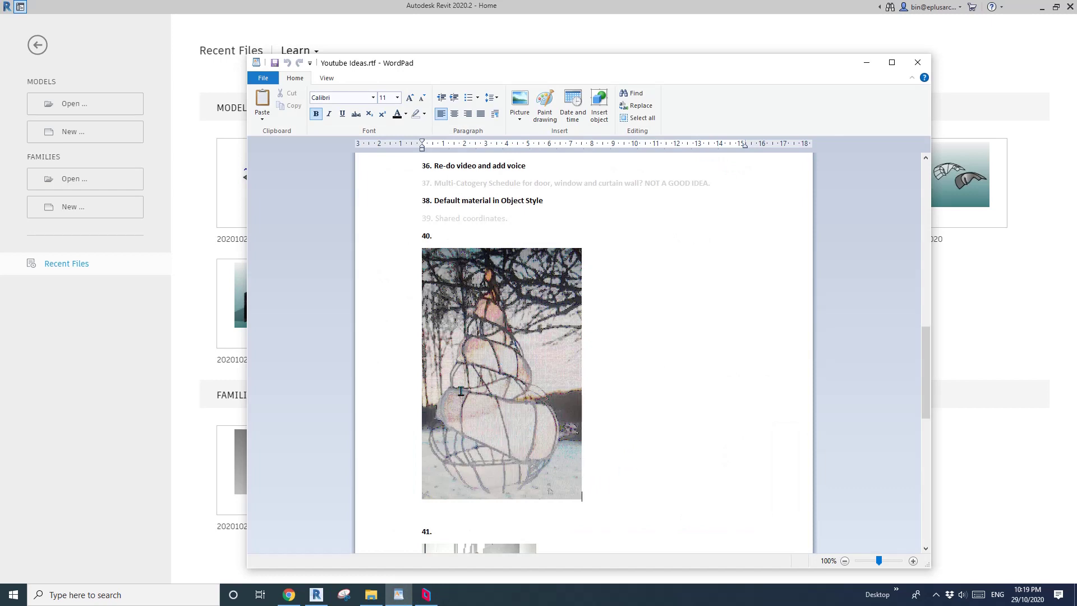
{"action": "left_click", "coordinate": [316, 594]}
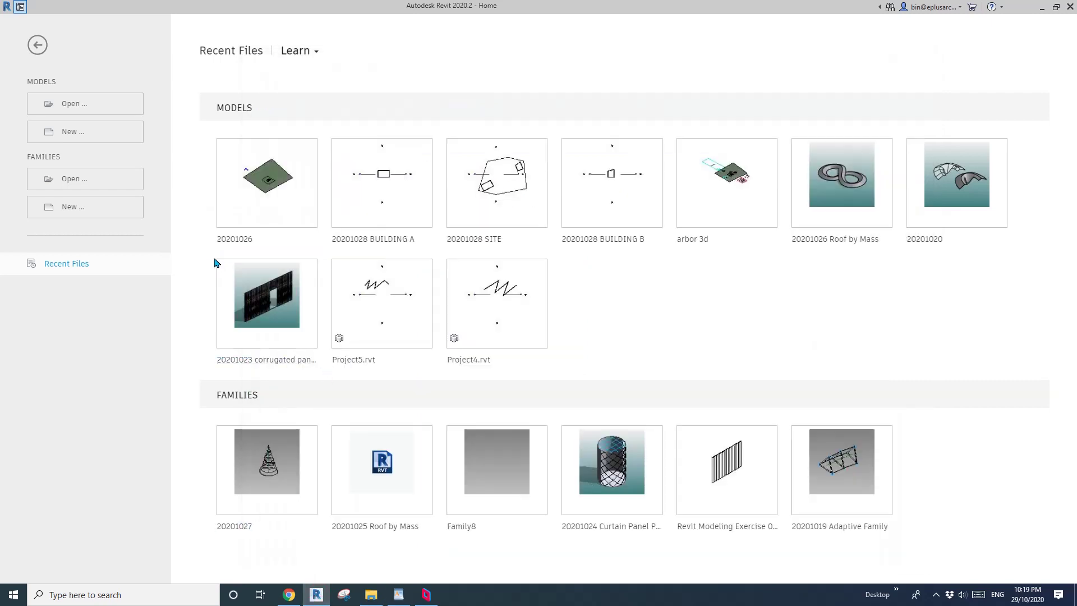
Create a new family from the Metric Generic Model Adaptive template.
{"action": "left_click", "coordinate": [68, 207]}
{"action": "scroll", "coordinate": [493, 289], "scroll_direction": "down", "scroll_amount": 6}
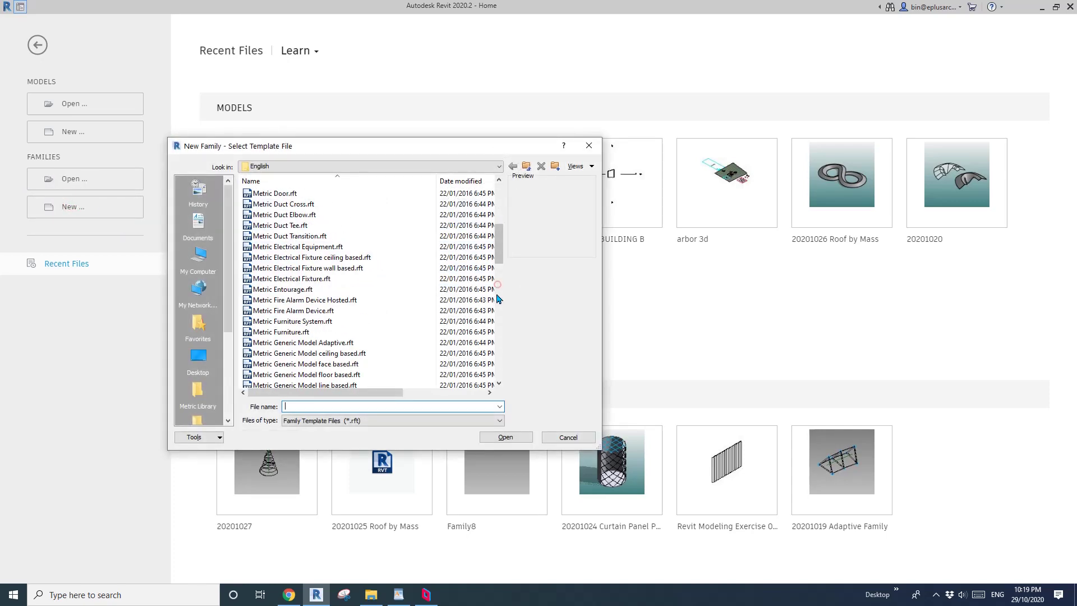
{"action": "left_click", "coordinate": [329, 342]}
{"action": "left_click", "coordinate": [481, 438]}
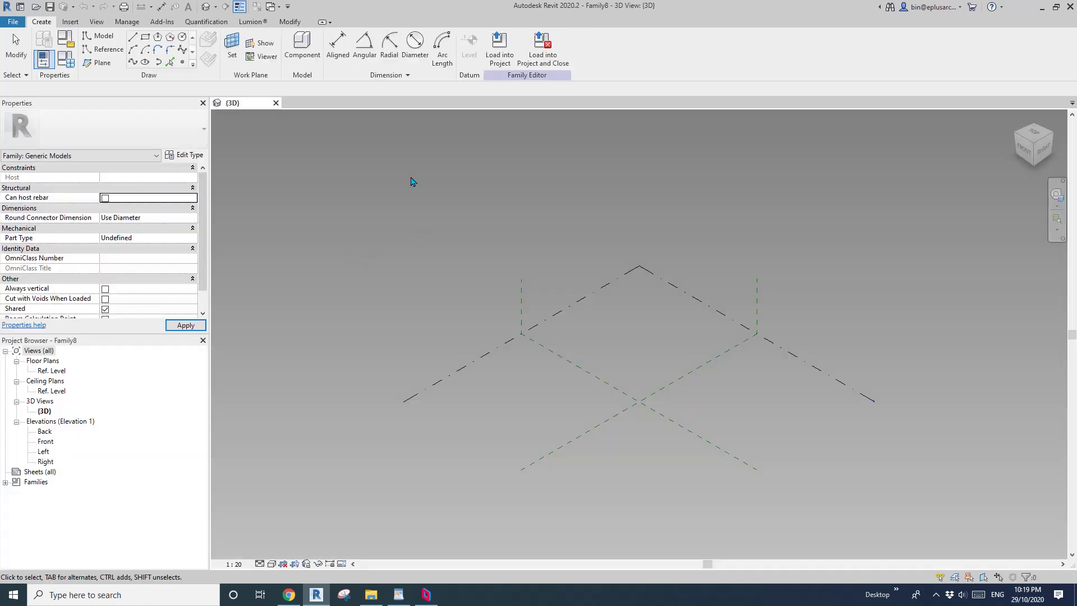
Place a reference point on the reference level and make it adaptive.
{"action": "left_click", "coordinate": [182, 61]}
{"action": "left_click", "coordinate": [576, 398]}
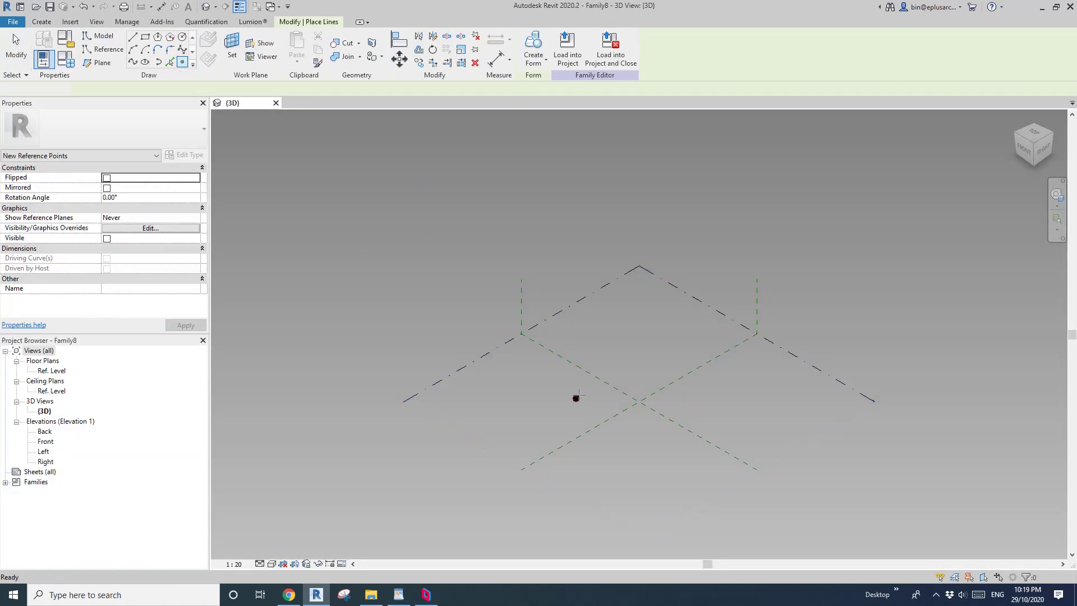
{"action": "key", "text": "Escape"}
{"action": "left_click", "coordinate": [576, 398]}
{"action": "left_click", "coordinate": [591, 48]}
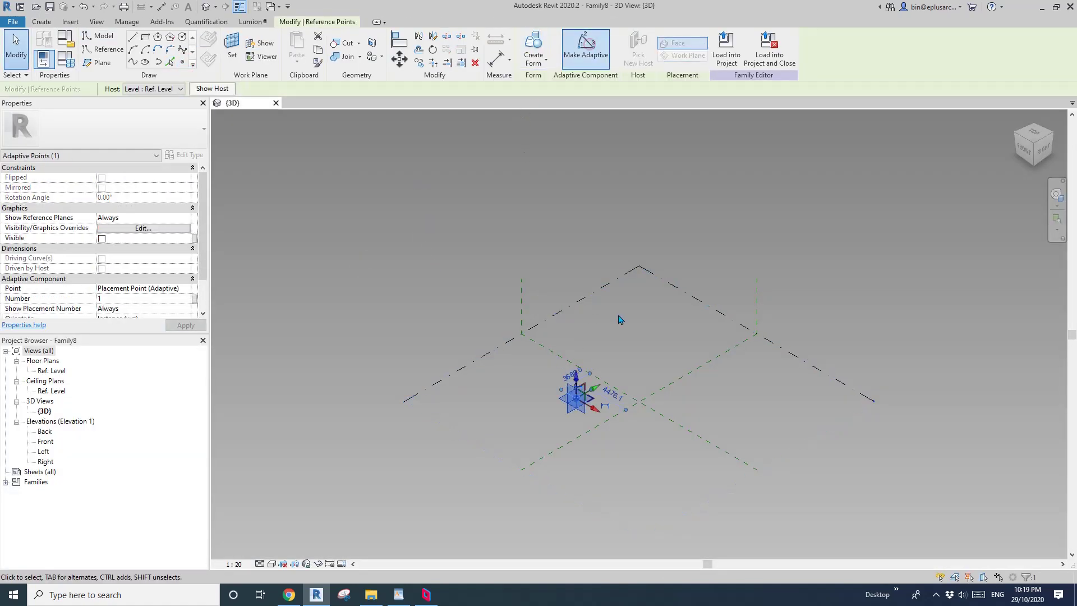
Set the adaptive point's horizontal plane as work plane and place a hosted reference point on the adaptive point.
{"action": "scroll", "coordinate": [603, 414], "scroll_direction": "up", "scroll_amount": 2}
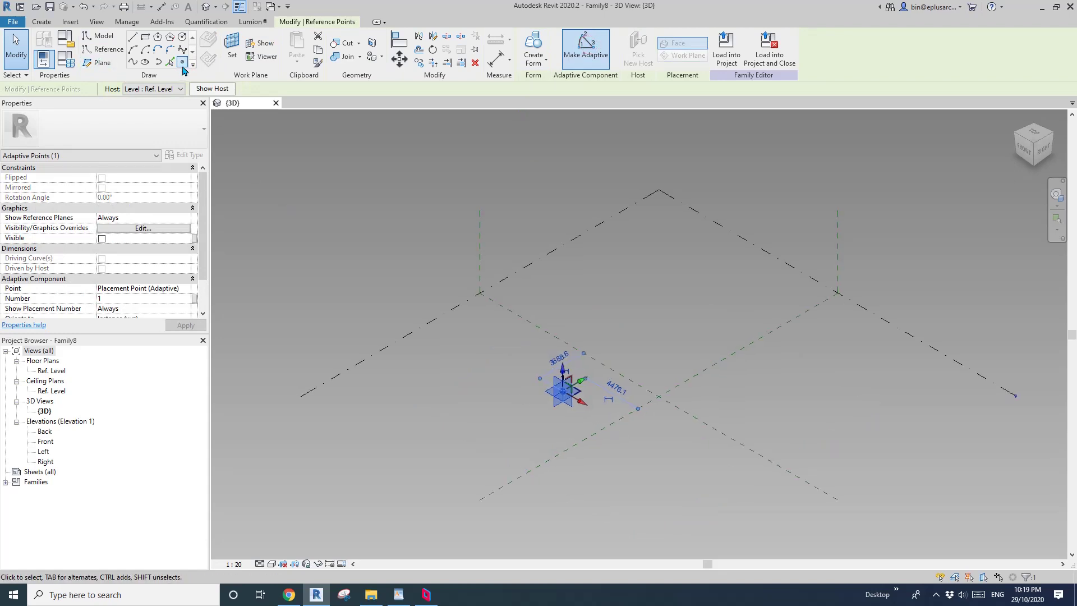
{"action": "left_click", "coordinate": [182, 63]}
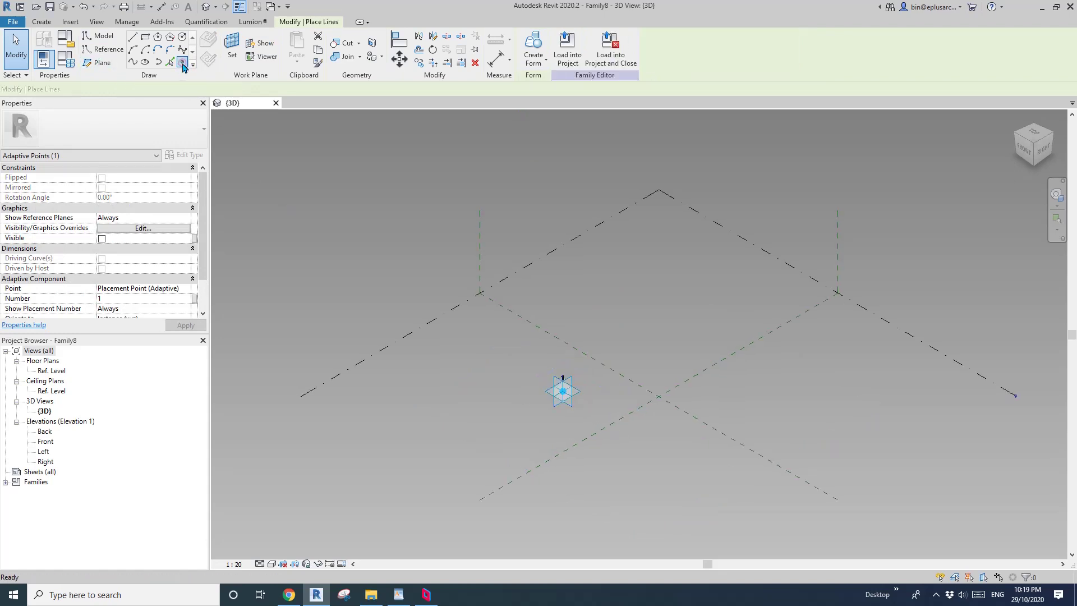
{"action": "left_click", "coordinate": [232, 48]}
{"action": "left_click", "coordinate": [583, 389]}
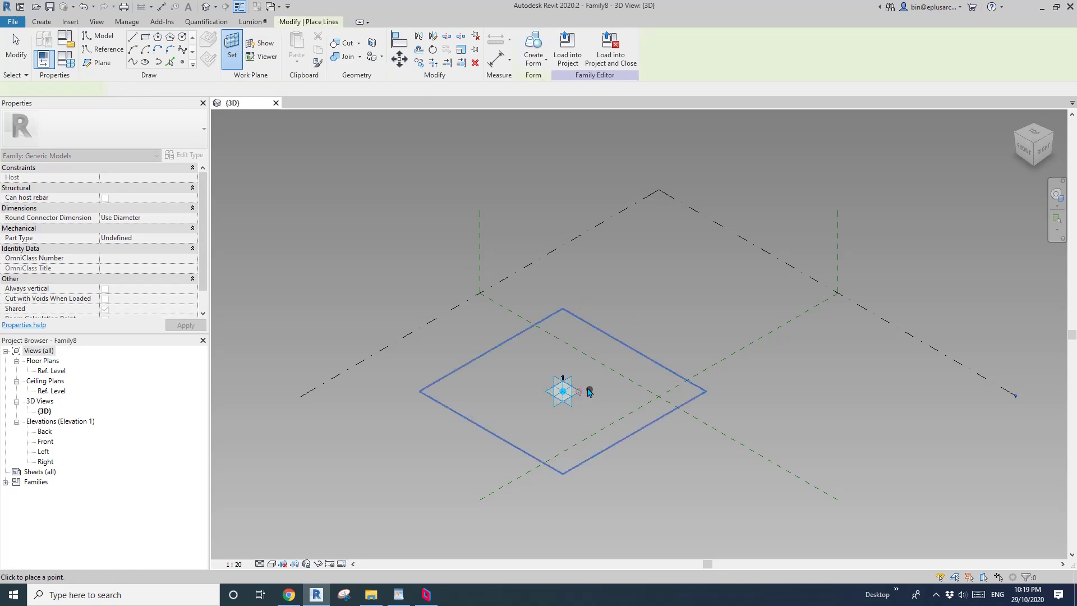
{"action": "key", "text": "Escape"}
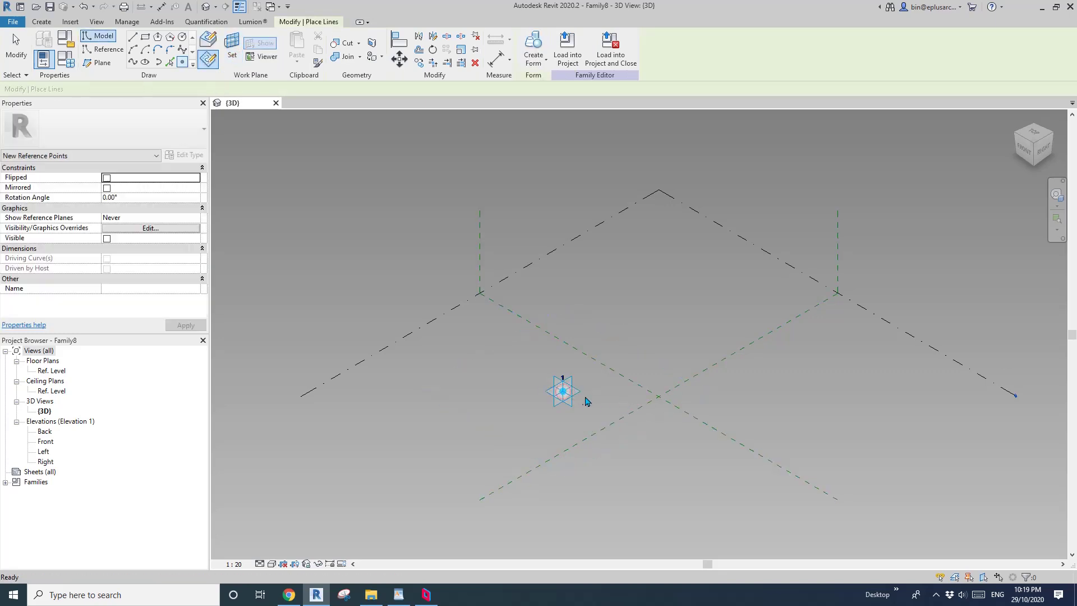
{"action": "key", "text": "Escape"}
Raise the hosted reference point vertically above the adaptive point to an offset of about 4558 mm.
{"action": "left_click", "coordinate": [564, 396]}
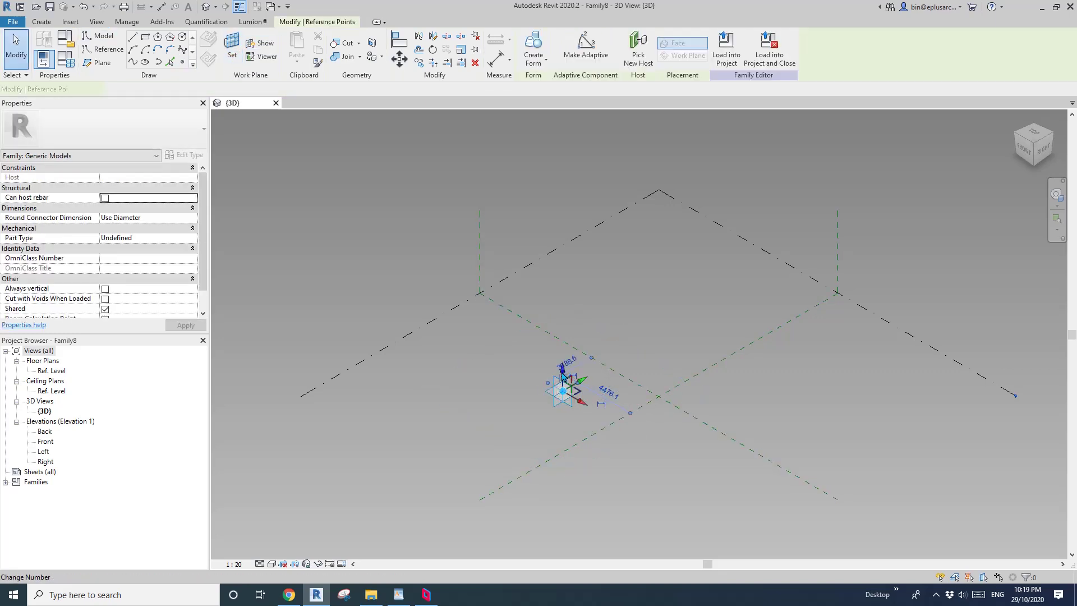
{"action": "left_click", "coordinate": [562, 377]}
{"action": "key", "text": "Escape"}
{"action": "middle_click_drag", "start_coordinate": [597, 380], "coordinate": [693, 340], "text": "shift"}
{"action": "scroll", "coordinate": [563, 368], "scroll_direction": "up", "scroll_amount": 2}
{"action": "left_click_drag", "start_coordinate": [564, 374], "coordinate": [565, 285]}
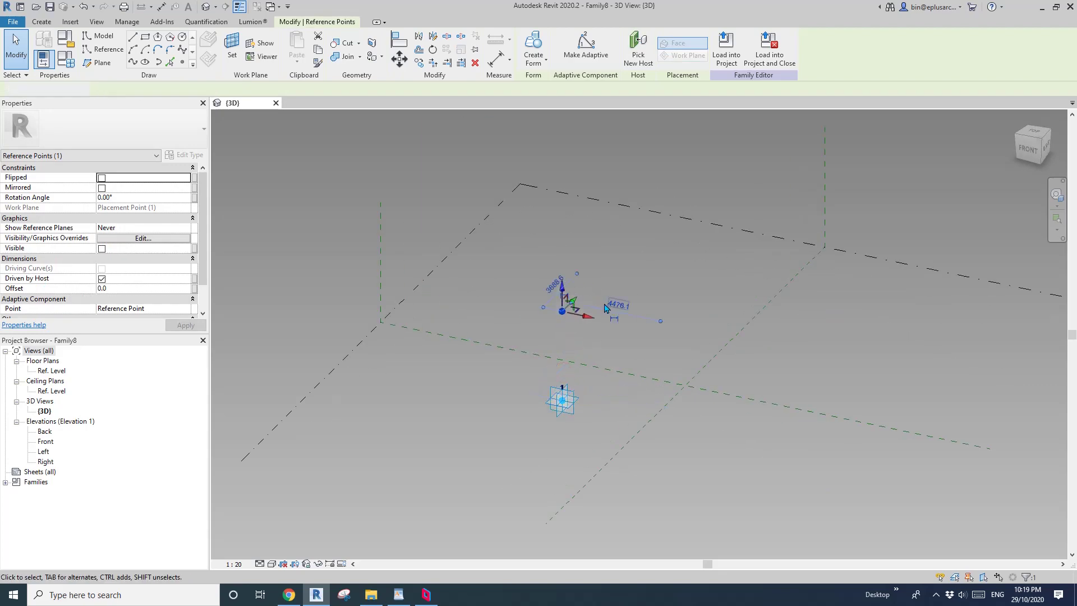
{"action": "left_click", "coordinate": [605, 309]}
{"action": "left_click", "coordinate": [563, 313]}
{"action": "middle_click_drag", "start_coordinate": [600, 339], "coordinate": [557, 341], "text": "shift"}
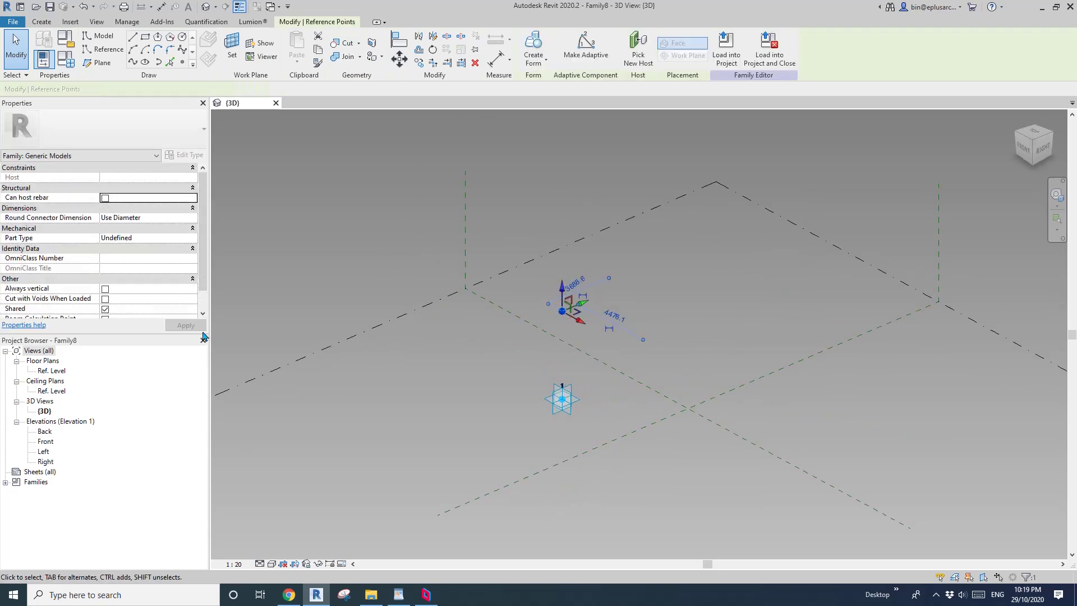
Associate the hosted point's Offset with a new type parameter named Height.
{"action": "left_click", "coordinate": [194, 289]}
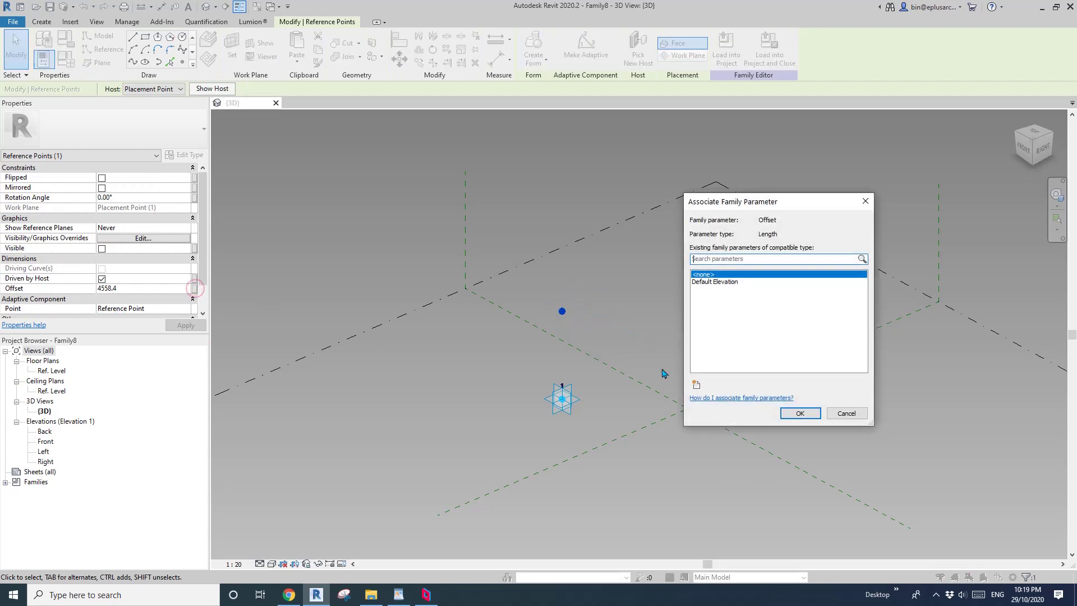
{"action": "left_click", "coordinate": [696, 385]}
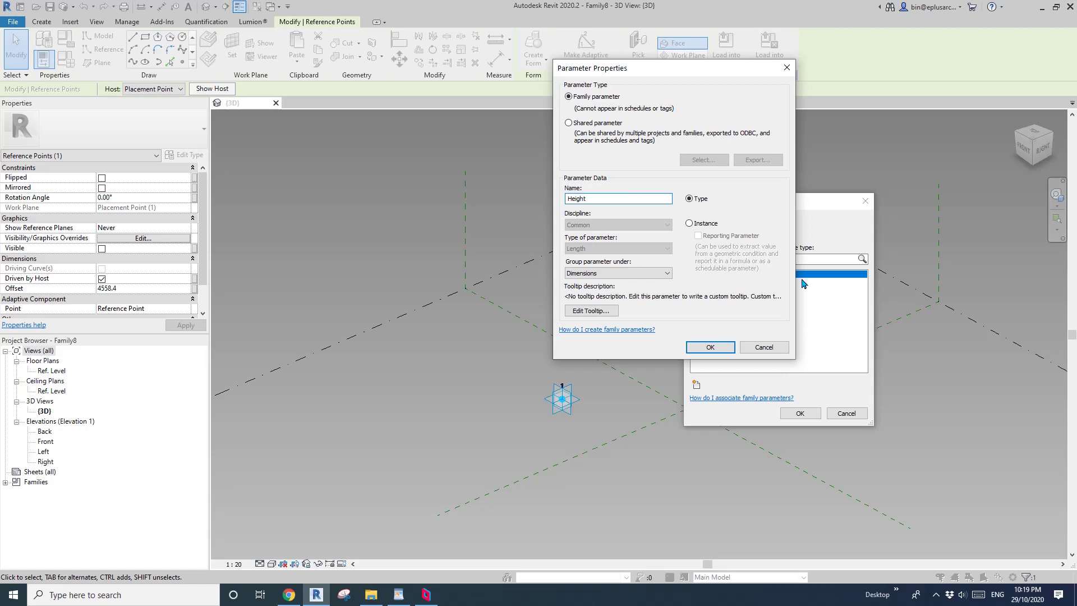
{"action": "left_click", "coordinate": [710, 347]}
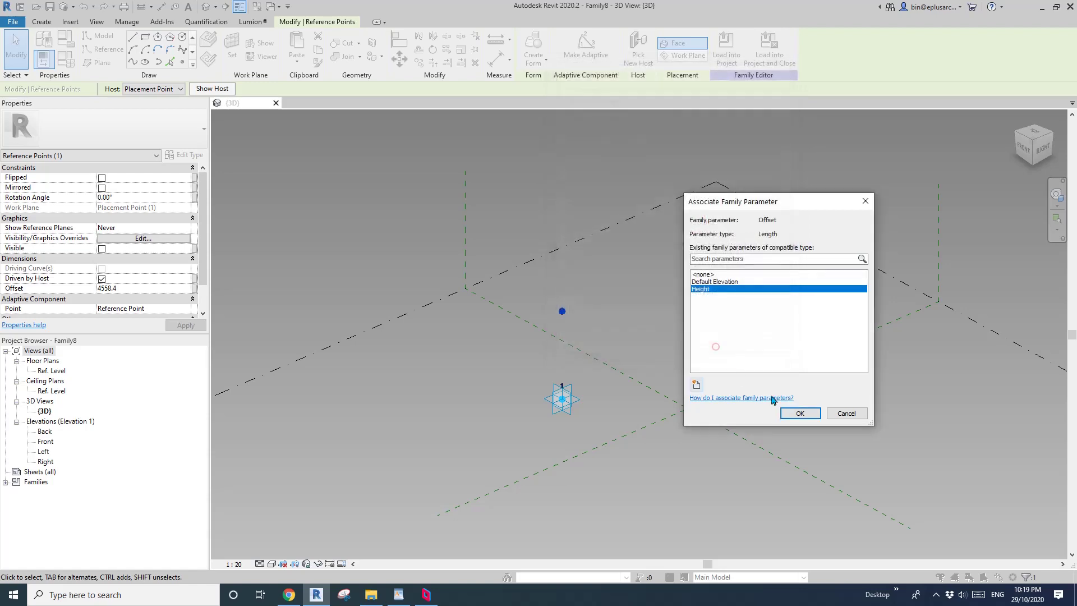
{"action": "left_click", "coordinate": [799, 413]}
Raise the hosted point further, to about 9147 mm above the adaptive point.
{"action": "middle_click_drag", "start_coordinate": [568, 290], "coordinate": [666, 298]}
{"action": "left_click_drag", "start_coordinate": [660, 290], "coordinate": [663, 202]}
{"action": "left_click", "coordinate": [663, 308]}
{"action": "middle_click_drag", "start_coordinate": [666, 308], "coordinate": [665, 346], "text": "shift"}
{"action": "scroll", "coordinate": [709, 346], "scroll_direction": "up", "scroll_amount": 1}
{"action": "middle_click_drag", "start_coordinate": [452, 281], "coordinate": [425, 246]}
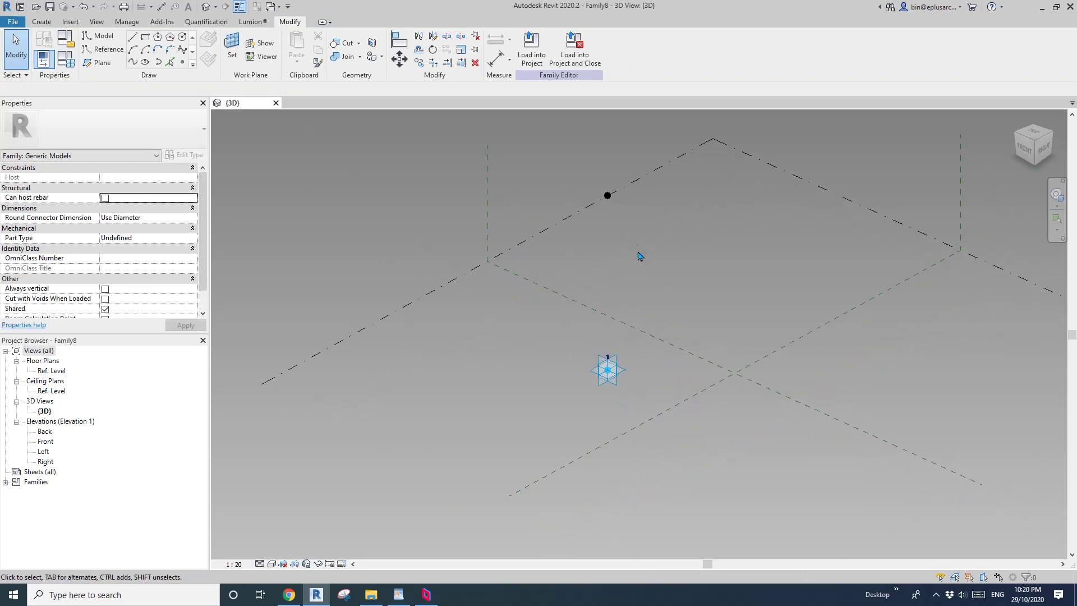
Connect the adaptive point and the hosted point with a spline through points and turn it into a reference line.
{"action": "left_click_drag", "start_coordinate": [564, 167], "coordinate": [674, 423]}
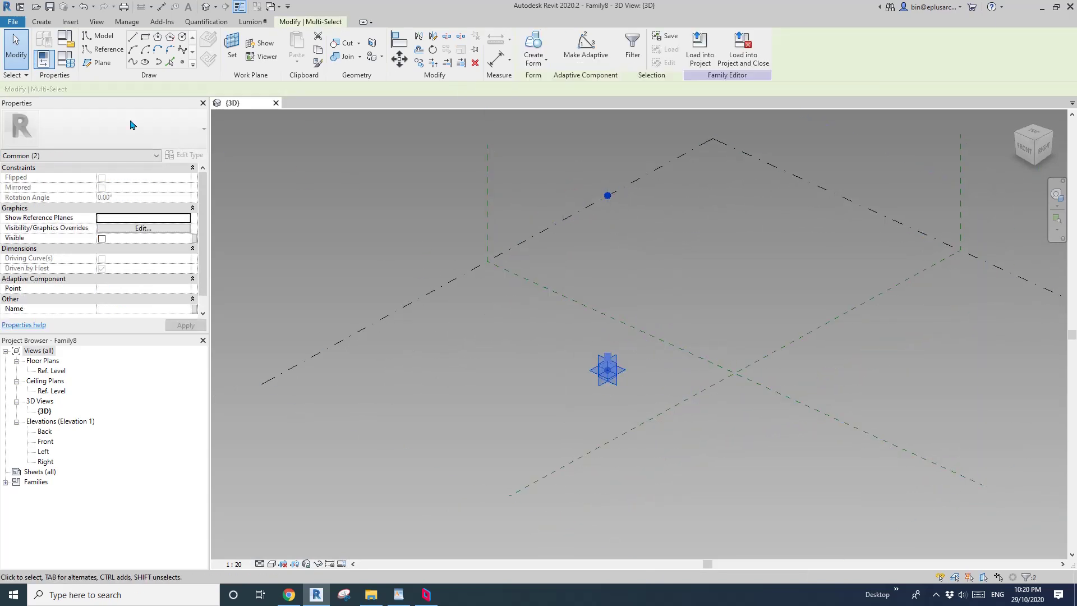
{"action": "left_click", "coordinate": [132, 62]}
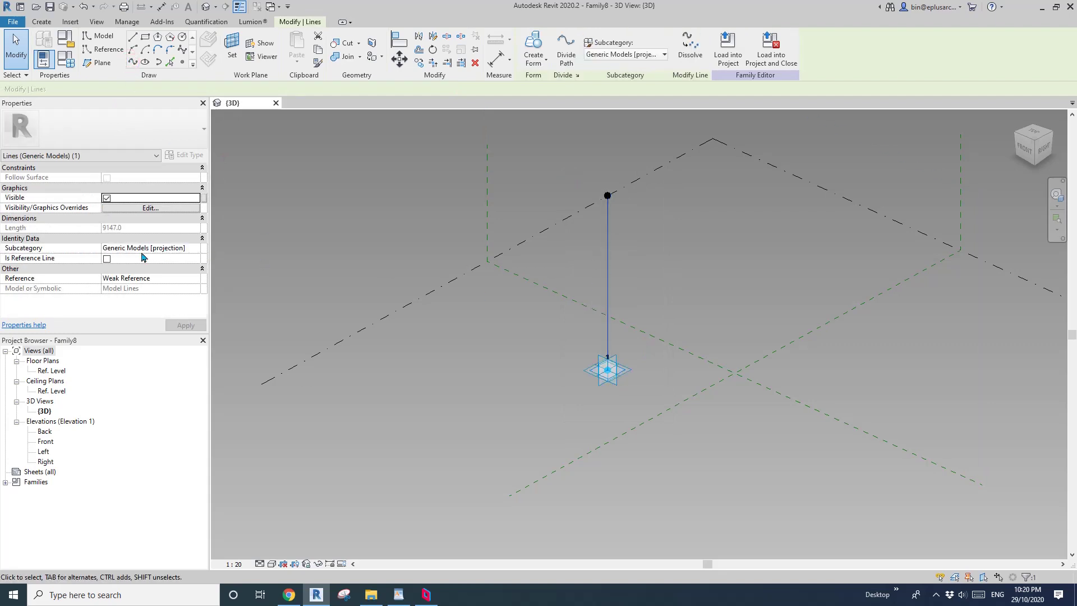
{"action": "left_click", "coordinate": [107, 259]}
{"action": "middle_click_drag", "start_coordinate": [498, 267], "coordinate": [455, 296]}
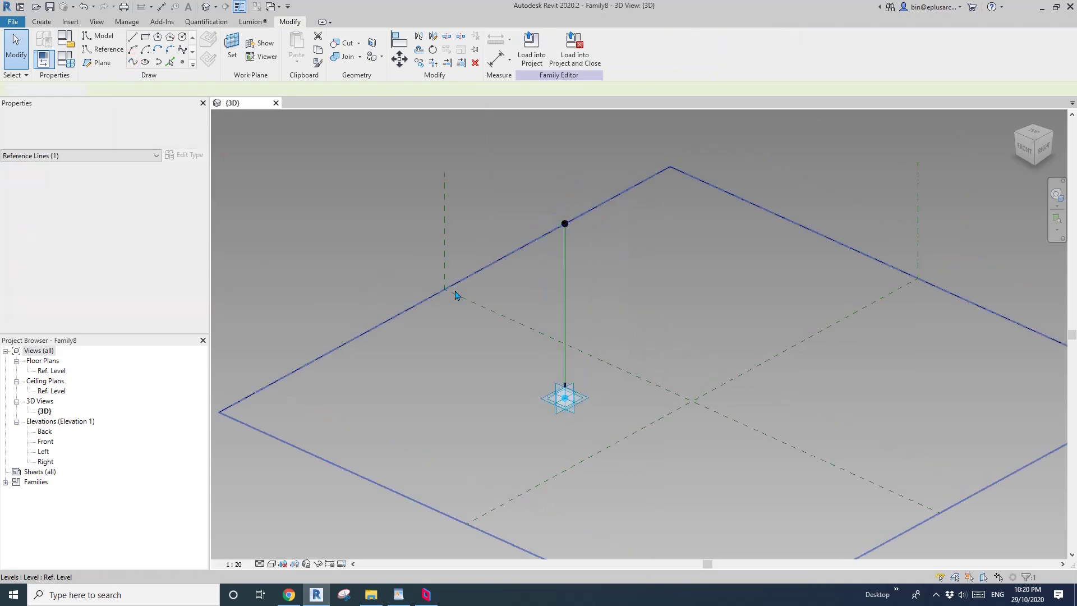
{"action": "key", "text": "Escape"}
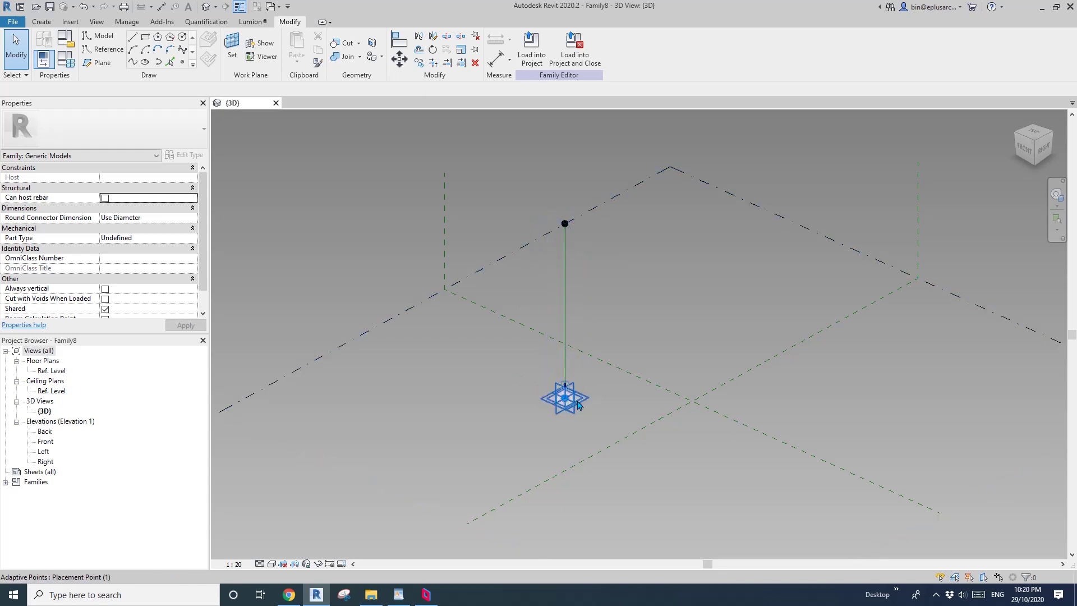
Create a second new family from the Metric Generic Model Adaptive template.
{"action": "middle_click_drag", "start_coordinate": [268, 245], "coordinate": [333, 255]}
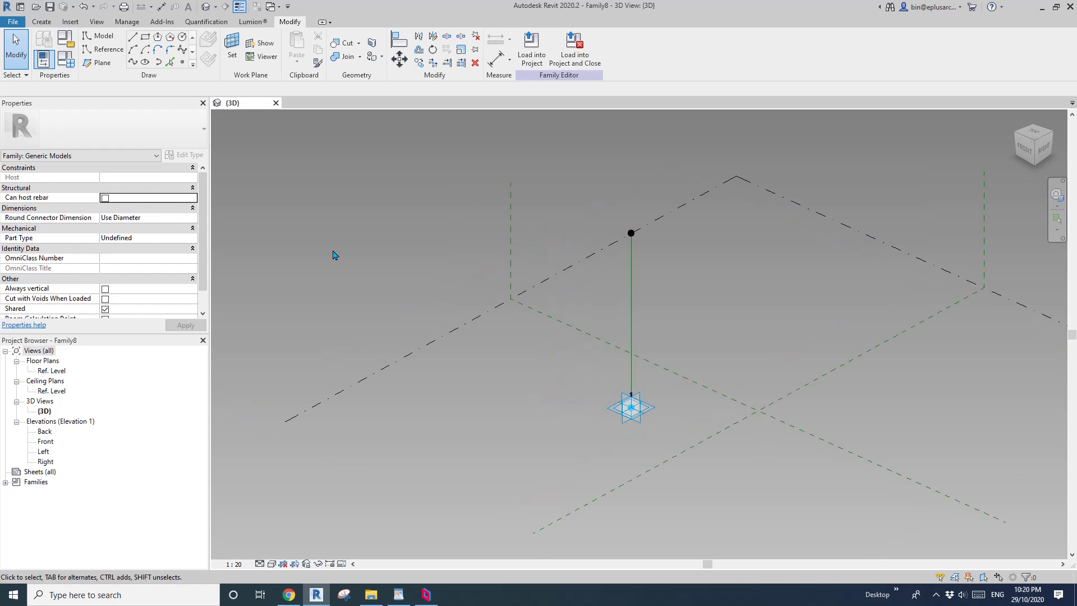
{"action": "left_click", "coordinate": [14, 22]}
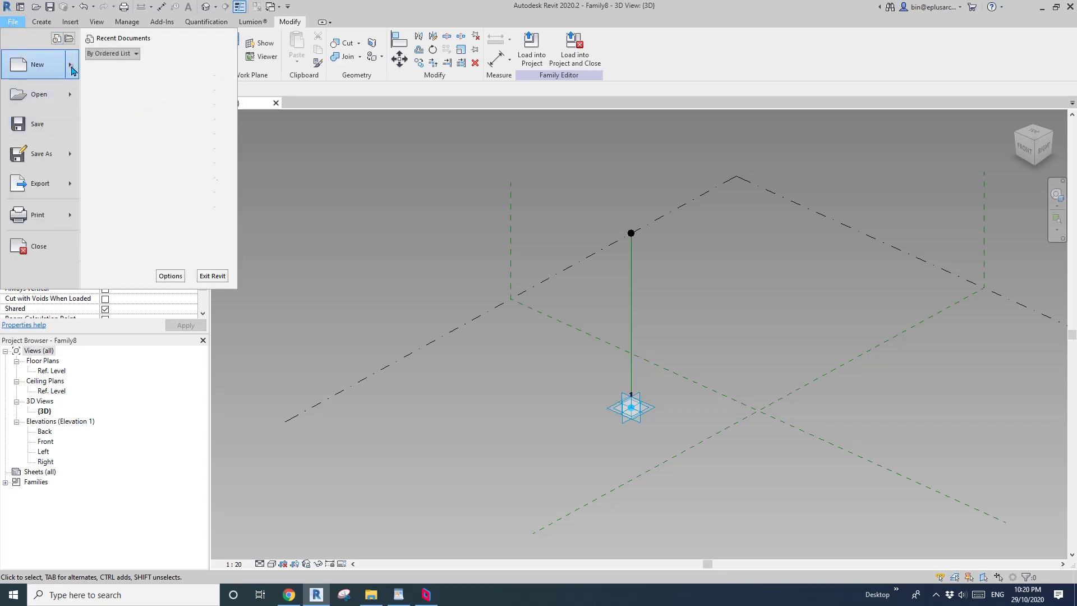
{"action": "mouse_move", "coordinate": [39, 65]}
{"action": "left_click", "coordinate": [150, 121]}
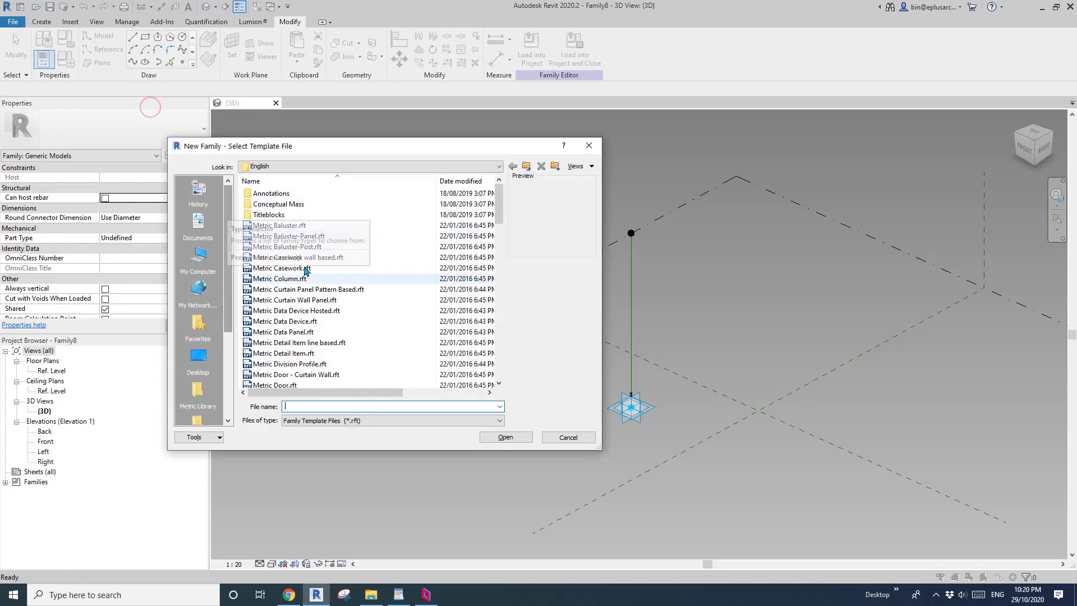
{"action": "scroll", "coordinate": [354, 327], "scroll_direction": "down", "scroll_amount": 2}
{"action": "left_click", "coordinate": [361, 341]}
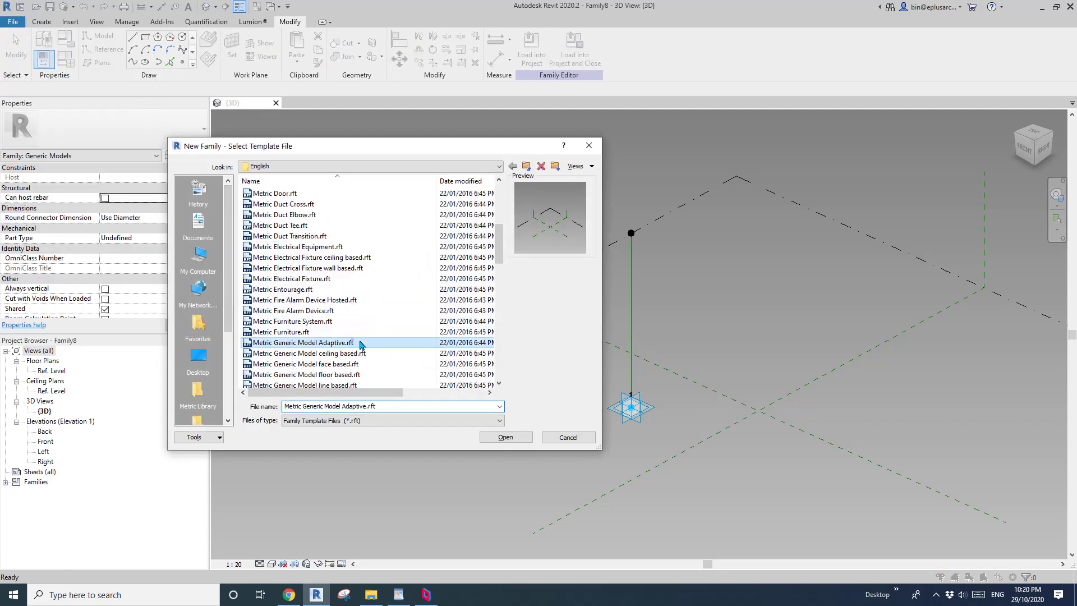
{"action": "left_click", "coordinate": [505, 437]}
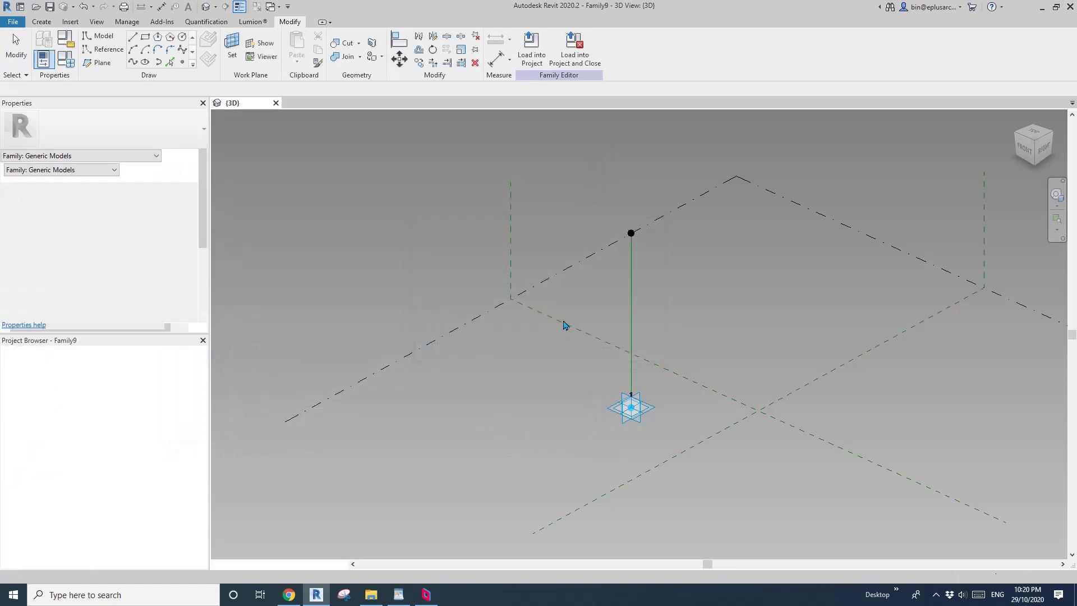
Place a reference point near the centre of the reference level in the new family and make it adaptive.
{"action": "scroll", "coordinate": [527, 354], "scroll_direction": "up", "scroll_amount": 3}
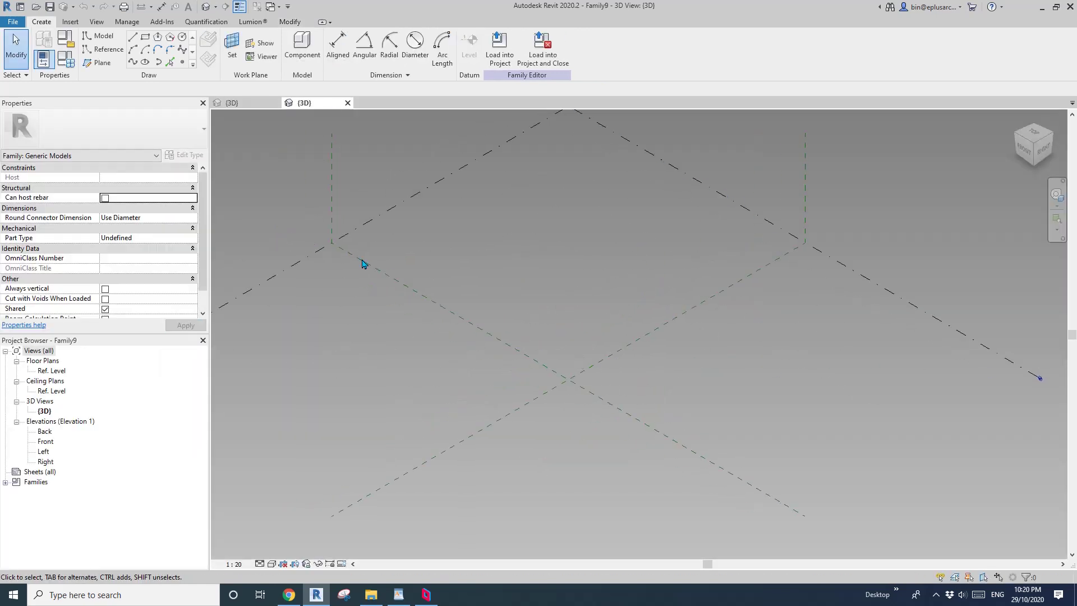
{"action": "left_click", "coordinate": [183, 63]}
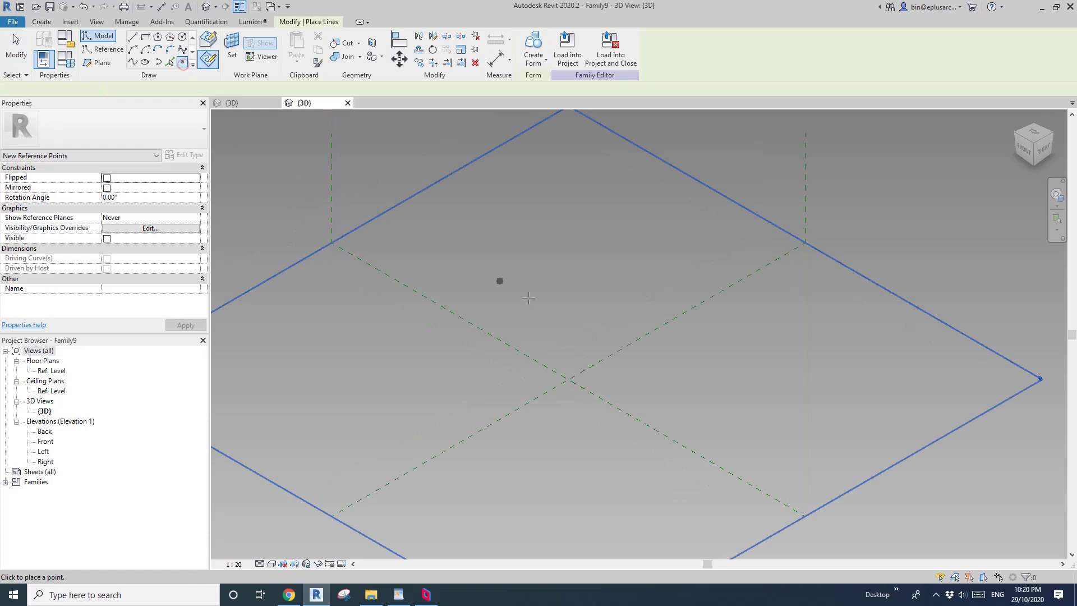
{"action": "left_click", "coordinate": [567, 325]}
{"action": "key", "text": "Escape"}
{"action": "key", "text": "Escape"}
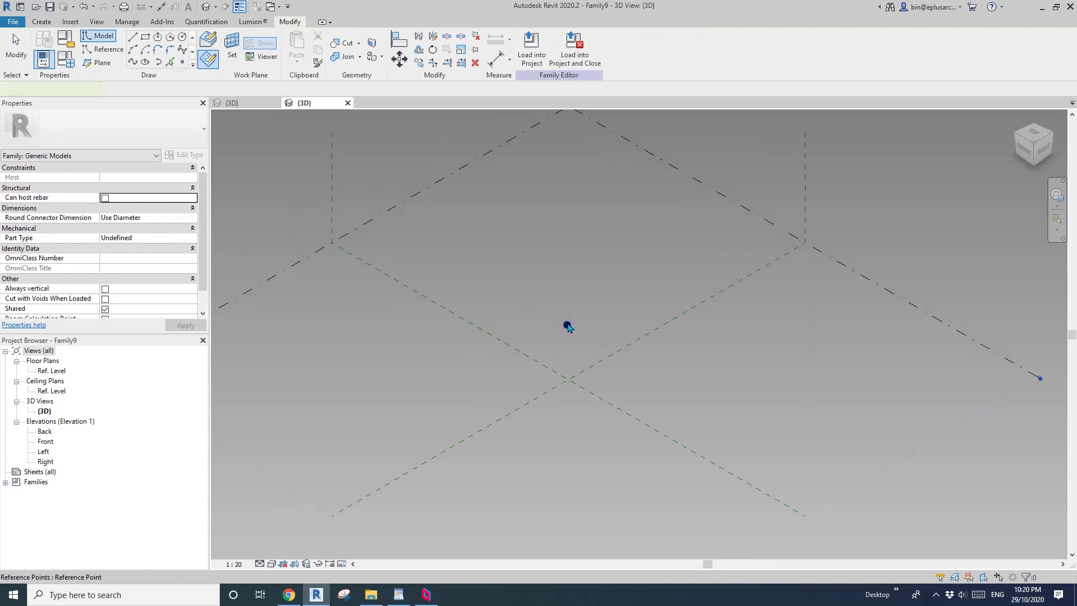
{"action": "left_click", "coordinate": [566, 325]}
{"action": "left_click", "coordinate": [585, 50]}
{"action": "left_click", "coordinate": [246, 400]}
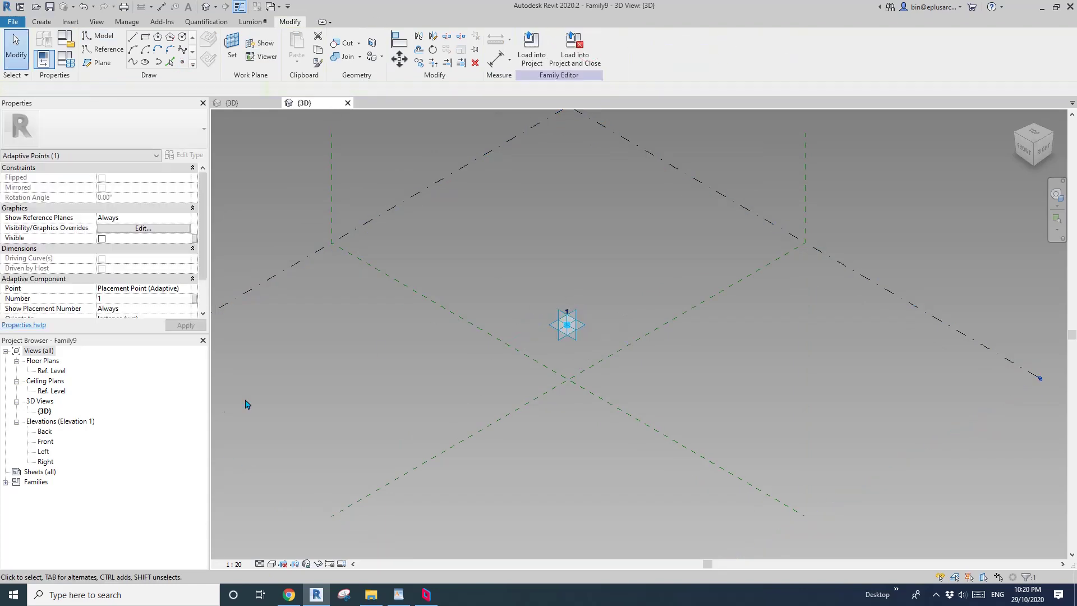
Copy the adaptive point vertically upwards in the front view to add a second adaptive point.
{"action": "left_click", "coordinate": [1026, 152]}
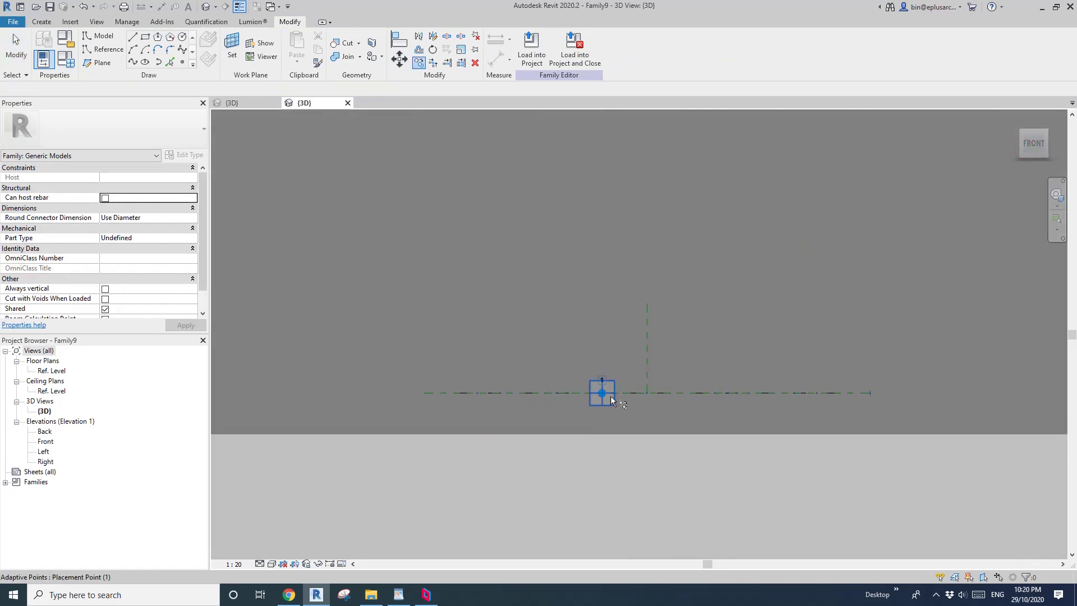
{"action": "left_click", "coordinate": [615, 385]}
{"action": "key", "text": "c"}
{"action": "key", "text": "o"}
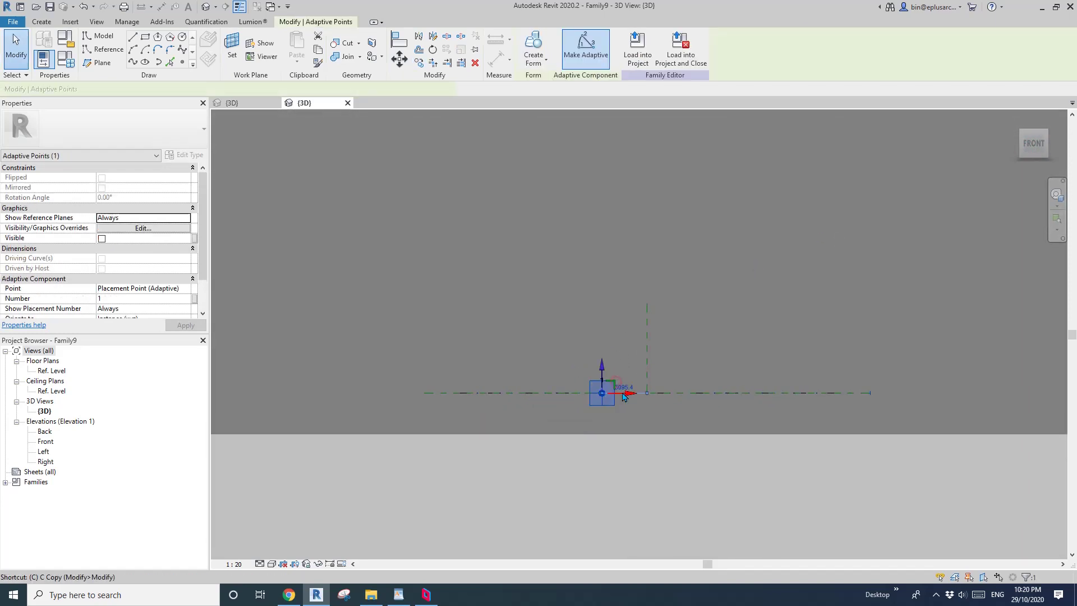
{"action": "left_click", "coordinate": [615, 392]}
{"action": "left_click", "coordinate": [616, 292]}
{"action": "key", "text": "Escape"}
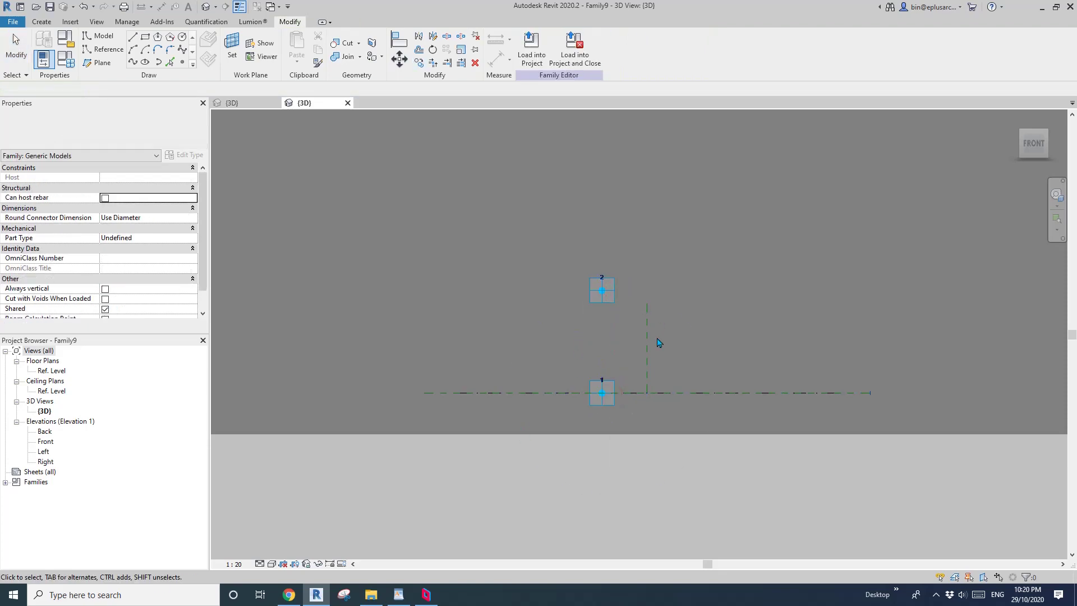
Renumber the upper adaptive point as placement point 1 so the two points swap their order.
{"action": "middle_click_drag", "start_coordinate": [651, 340], "coordinate": [570, 418], "text": "shift"}
{"action": "scroll", "coordinate": [639, 365], "scroll_direction": "up", "scroll_amount": 1}
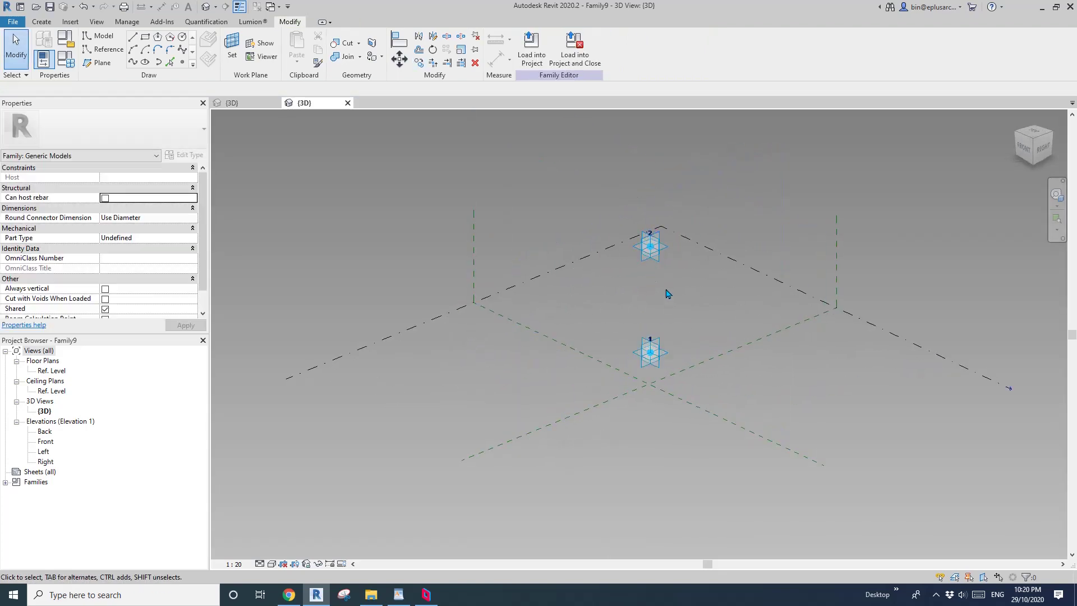
{"action": "middle_click_drag", "start_coordinate": [666, 314], "coordinate": [576, 347]}
{"action": "scroll", "coordinate": [564, 280], "scroll_direction": "up", "scroll_amount": 2}
{"action": "left_click", "coordinate": [565, 279]}
{"action": "left_click", "coordinate": [574, 272]}
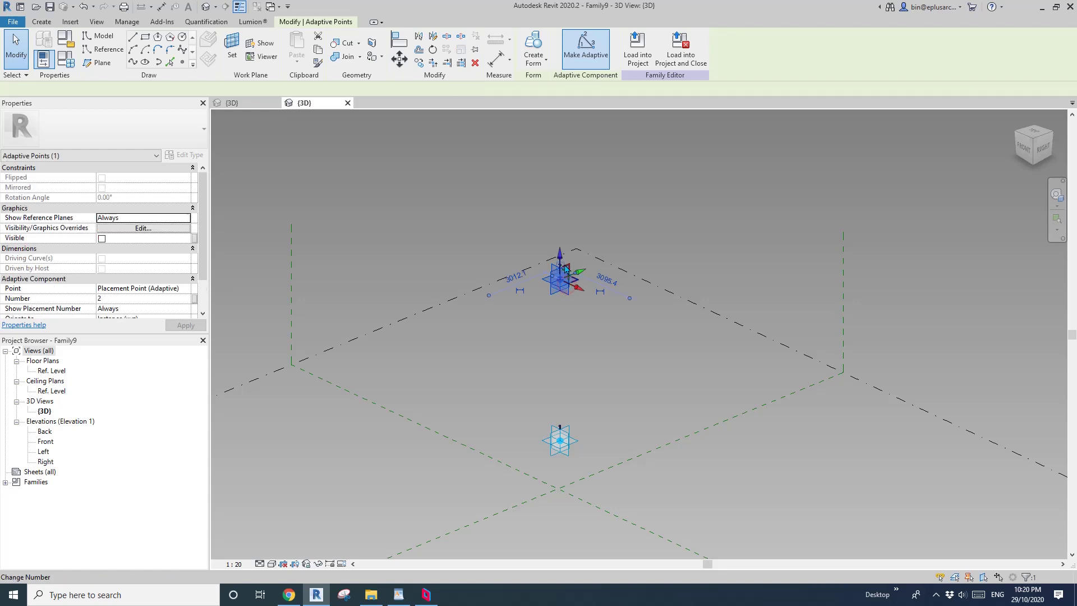
{"action": "left_click", "coordinate": [562, 268]}
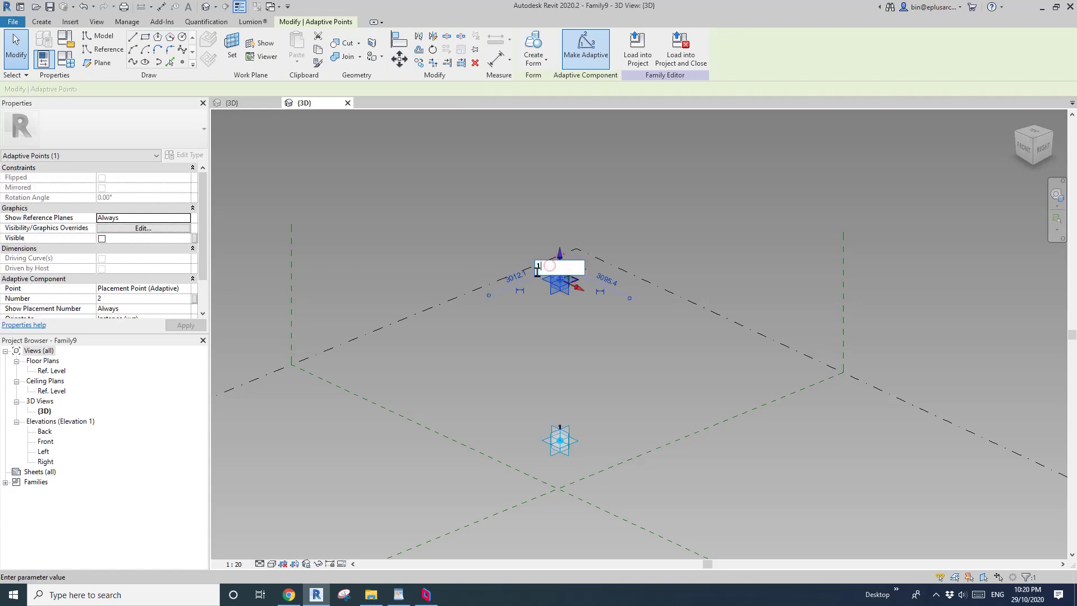
{"action": "key", "text": "Return"}
{"action": "left_click", "coordinate": [509, 216]}
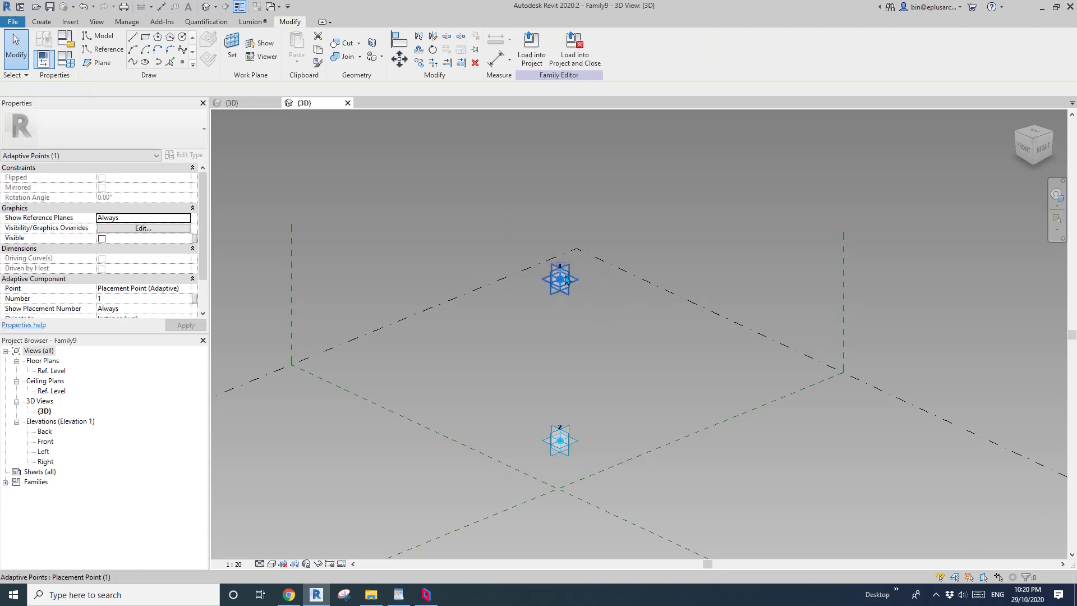
Add an aligned dimension in the front view for the vertical distance between the two adaptive points.
{"action": "scroll", "coordinate": [596, 331], "scroll_direction": "down", "scroll_amount": 3}
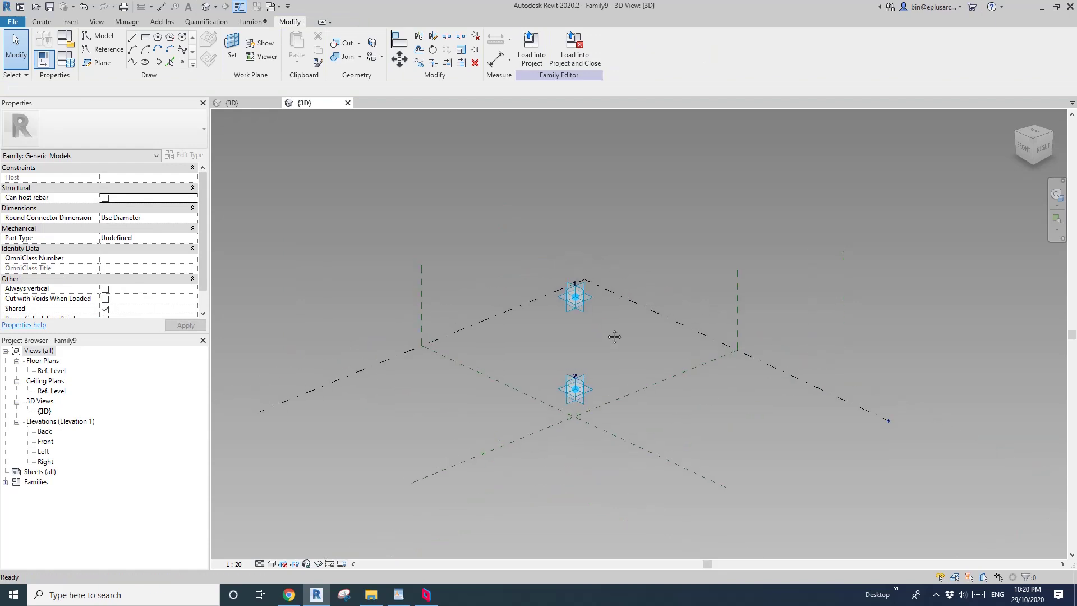
{"action": "double_click", "coordinate": [46, 441]}
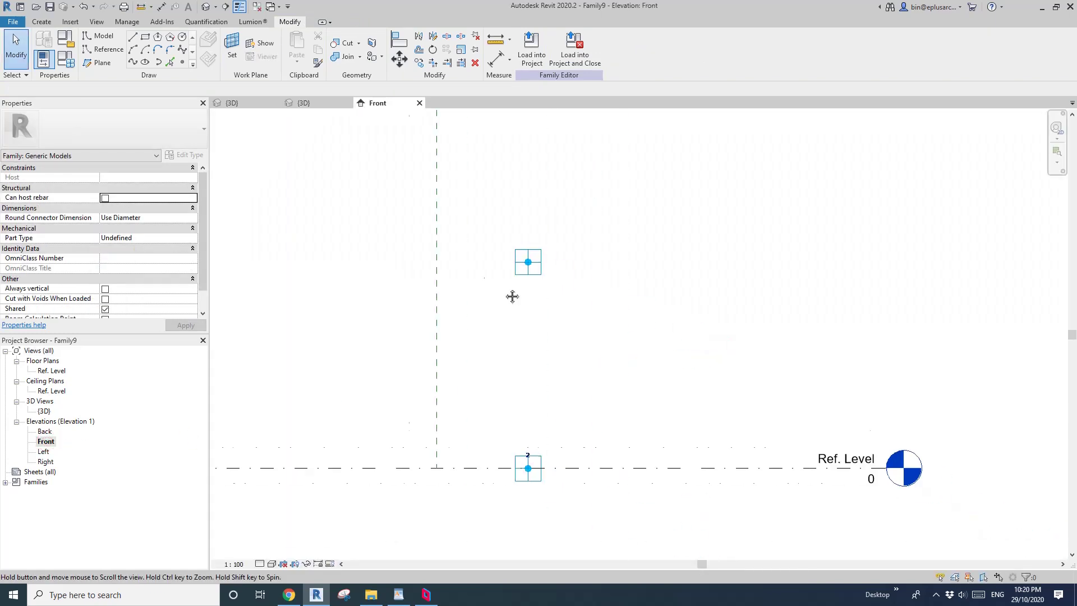
{"action": "key", "text": "d"}
{"action": "key", "text": "i"}
{"action": "middle_click_drag", "start_coordinate": [533, 319], "coordinate": [552, 273]}
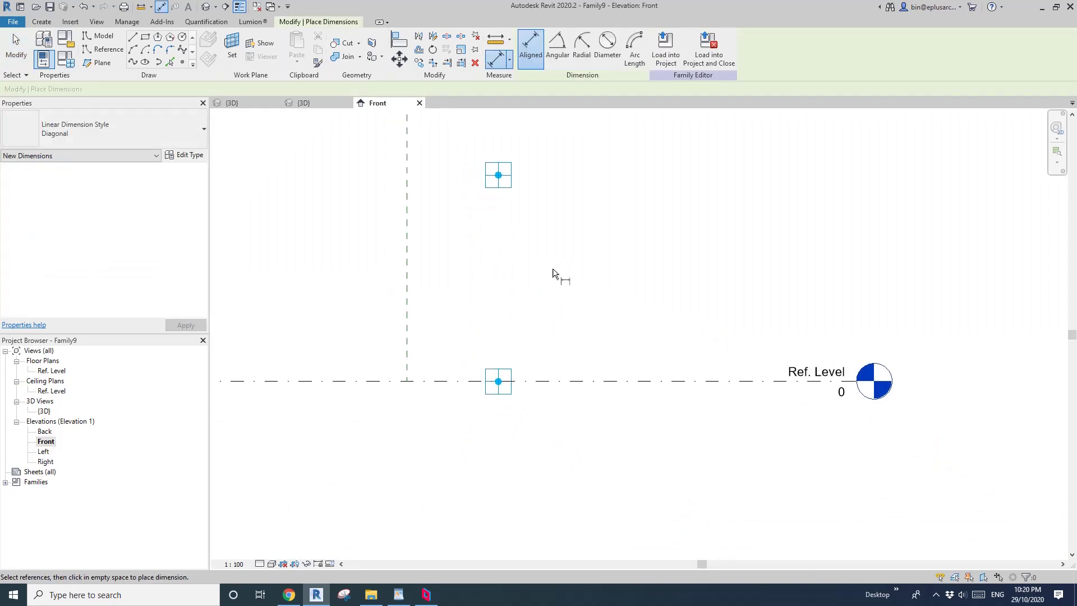
{"action": "left_click", "coordinate": [500, 178]}
{"action": "left_click", "coordinate": [498, 380]}
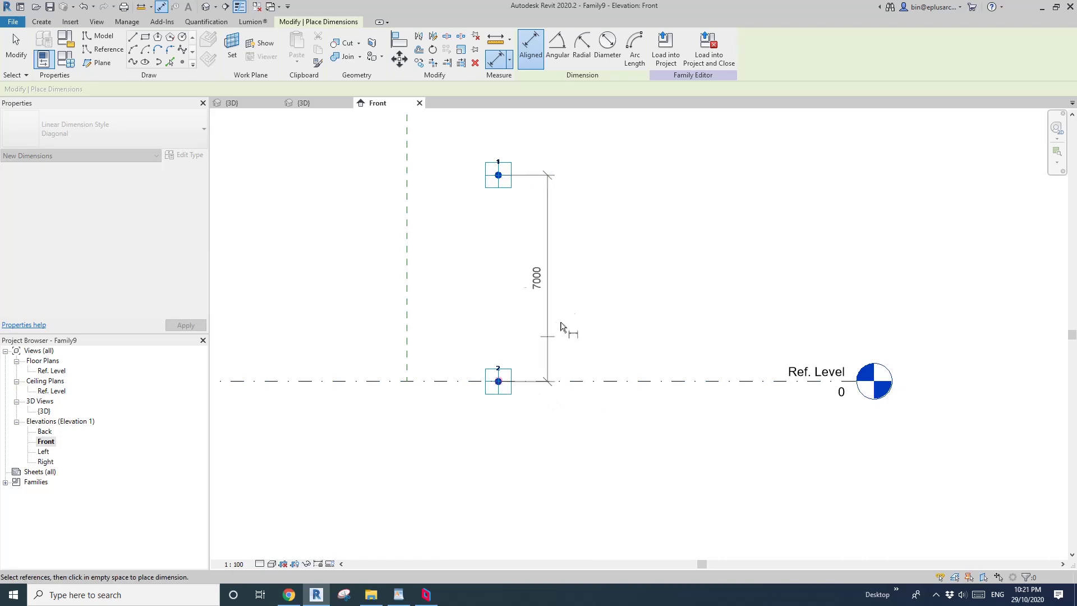
{"action": "left_click", "coordinate": [583, 283]}
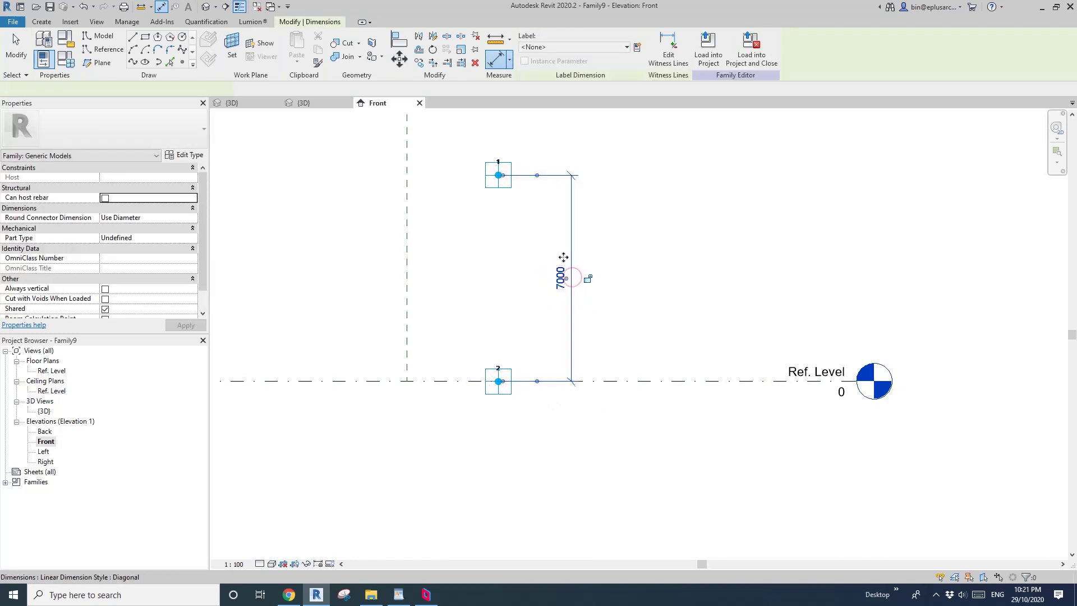
{"action": "key", "text": "Escape"}
Label the vertical dimension with a new instance reporting parameter named HR.
{"action": "left_click", "coordinate": [637, 49]}
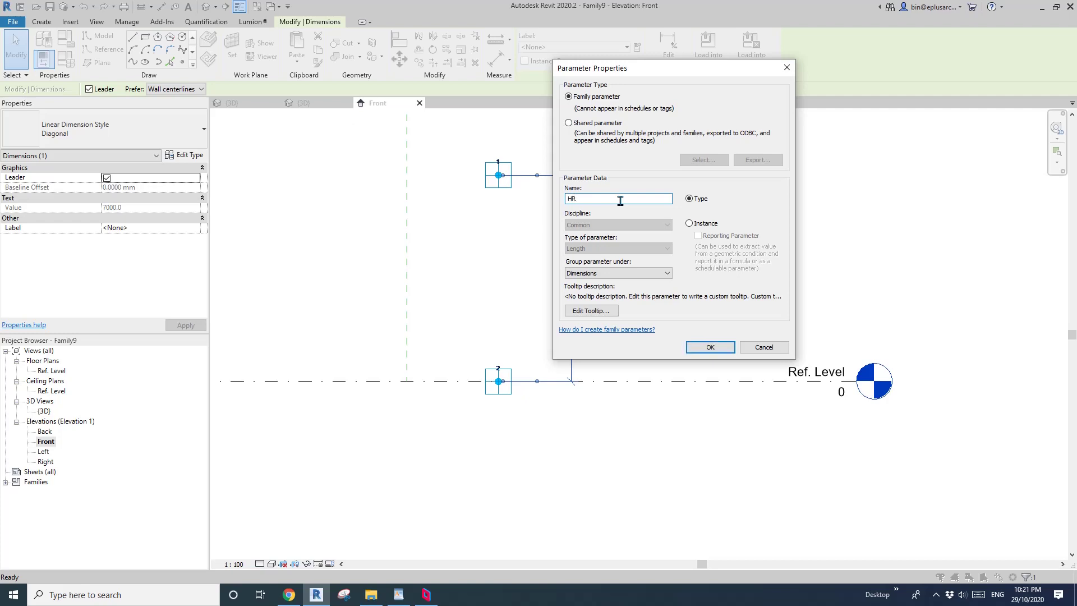
{"action": "left_click", "coordinate": [701, 226]}
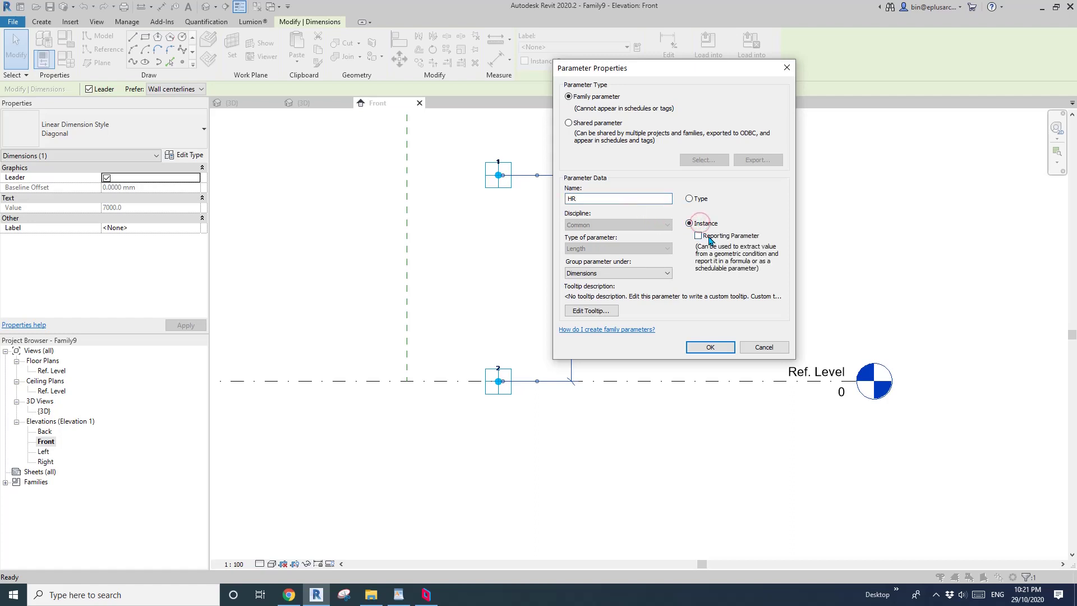
{"action": "left_click", "coordinate": [710, 347]}
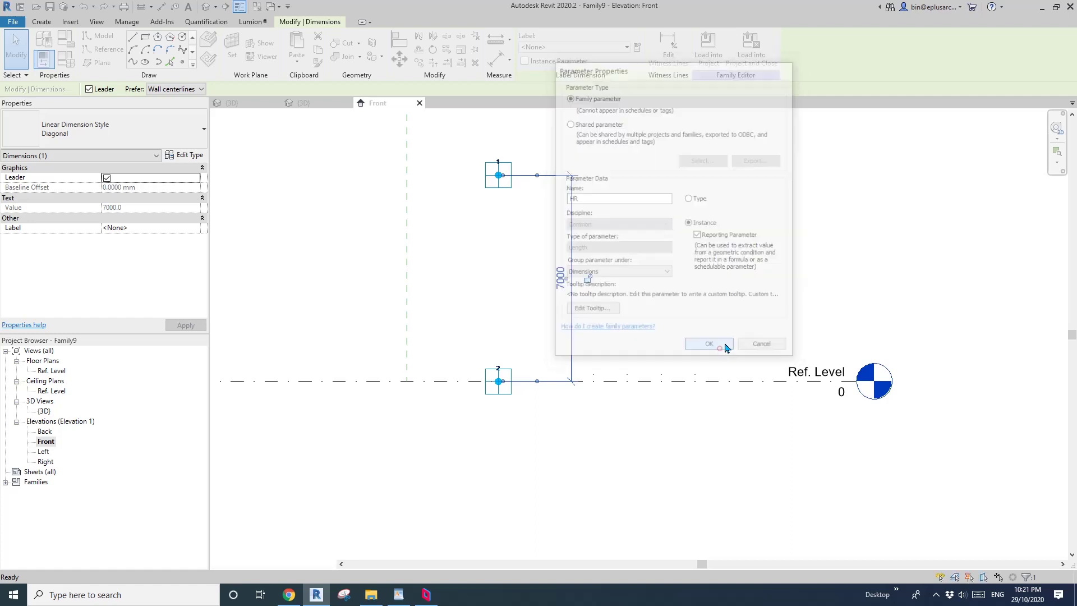
In 3D, draw a 4000 mm radius model circle on adaptive point 2's horizontal plane, centred on that point, with its radius dimension made permanent.
{"action": "left_click", "coordinate": [205, 7]}
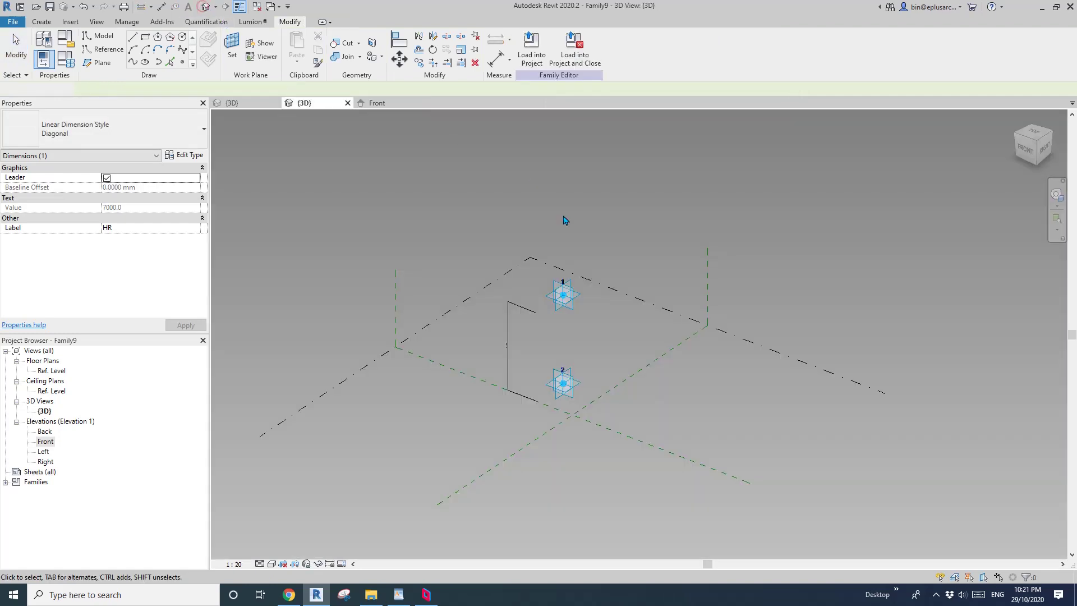
{"action": "left_click", "coordinate": [104, 38]}
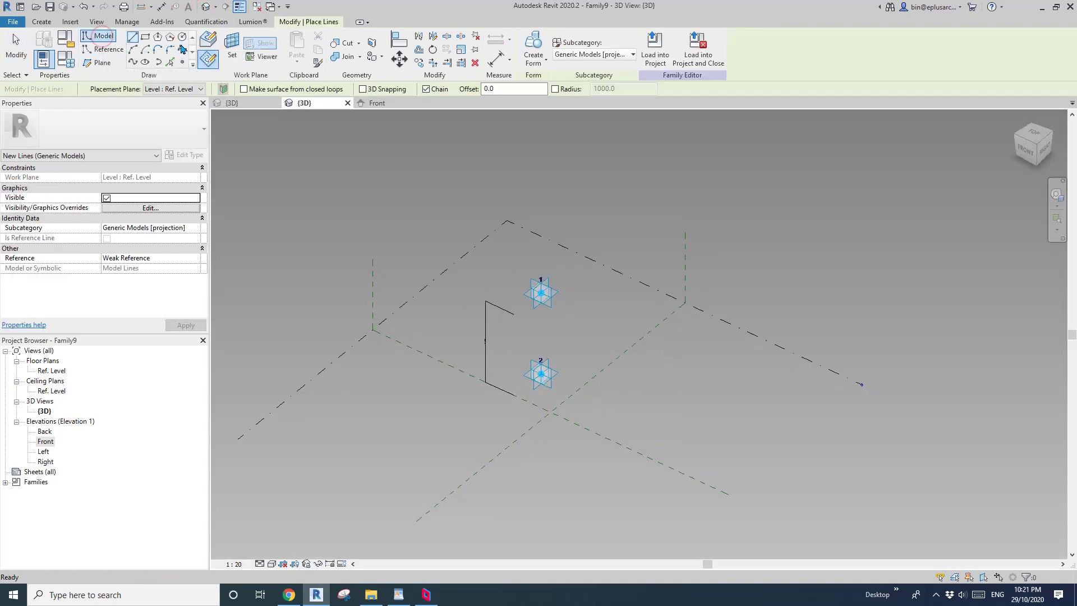
{"action": "left_click", "coordinate": [182, 36]}
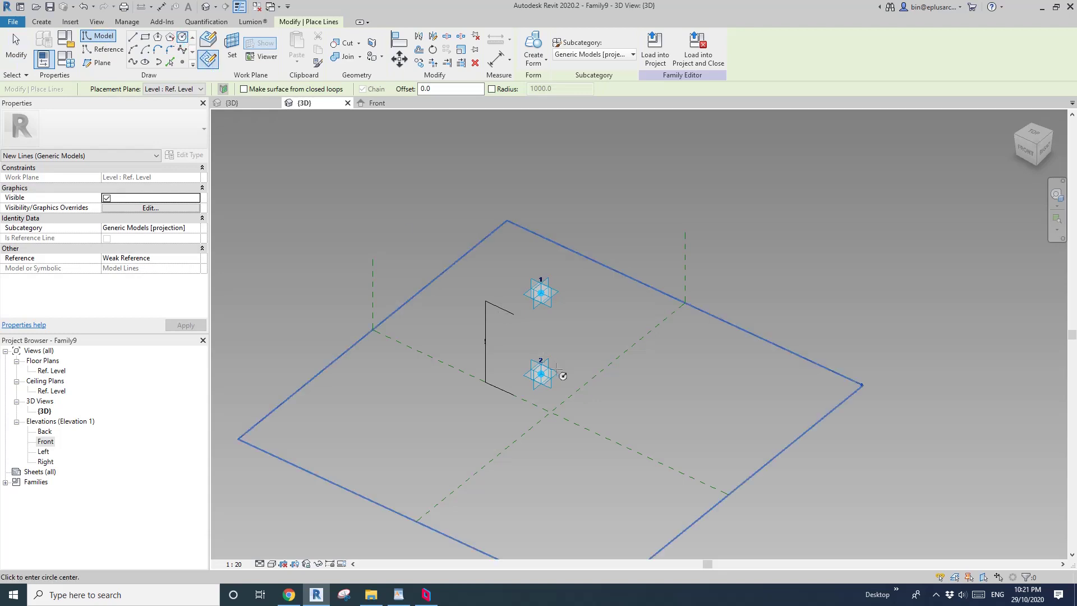
{"action": "key", "text": "Escape"}
{"action": "key", "text": "Escape"}
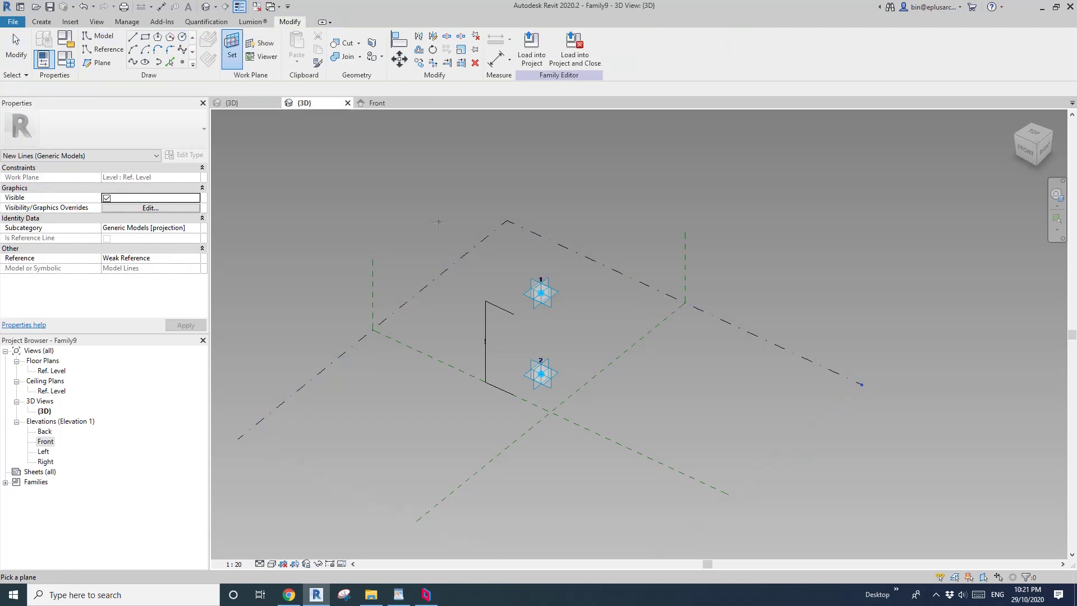
{"action": "left_click", "coordinate": [560, 374]}
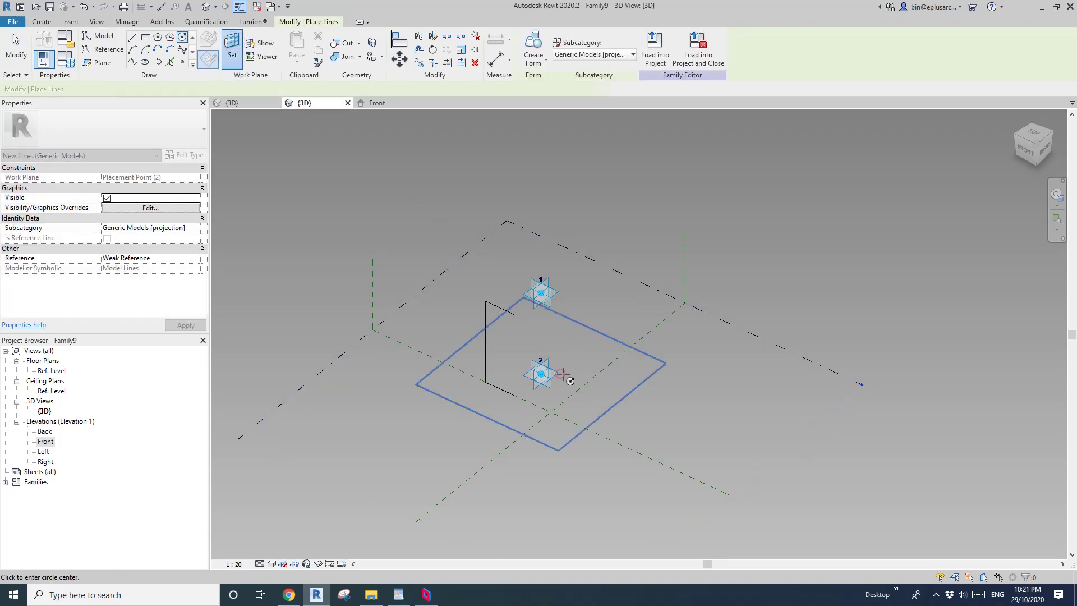
{"action": "scroll", "coordinate": [541, 388], "scroll_direction": "up", "scroll_amount": 1}
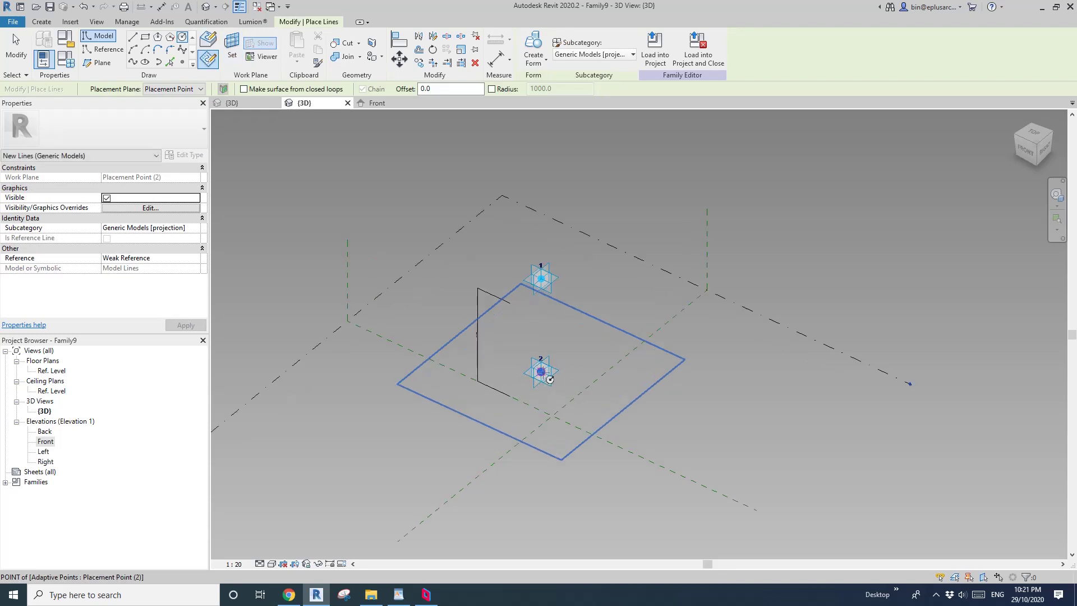
{"action": "left_click", "coordinate": [541, 371]}
{"action": "left_click", "coordinate": [620, 388]}
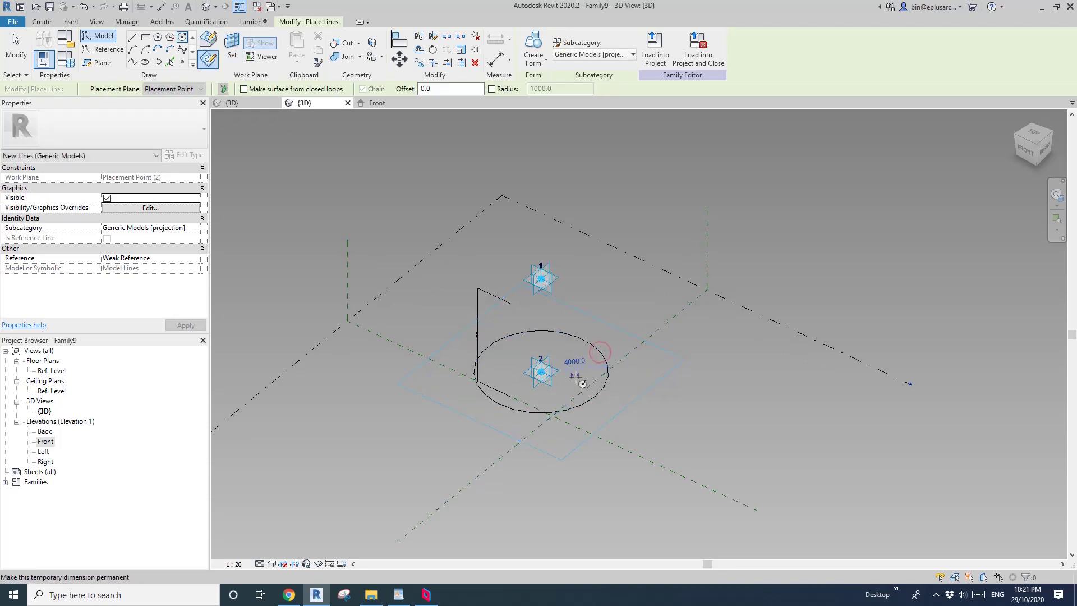
{"action": "key", "text": "Escape"}
{"action": "key", "text": "Escape"}
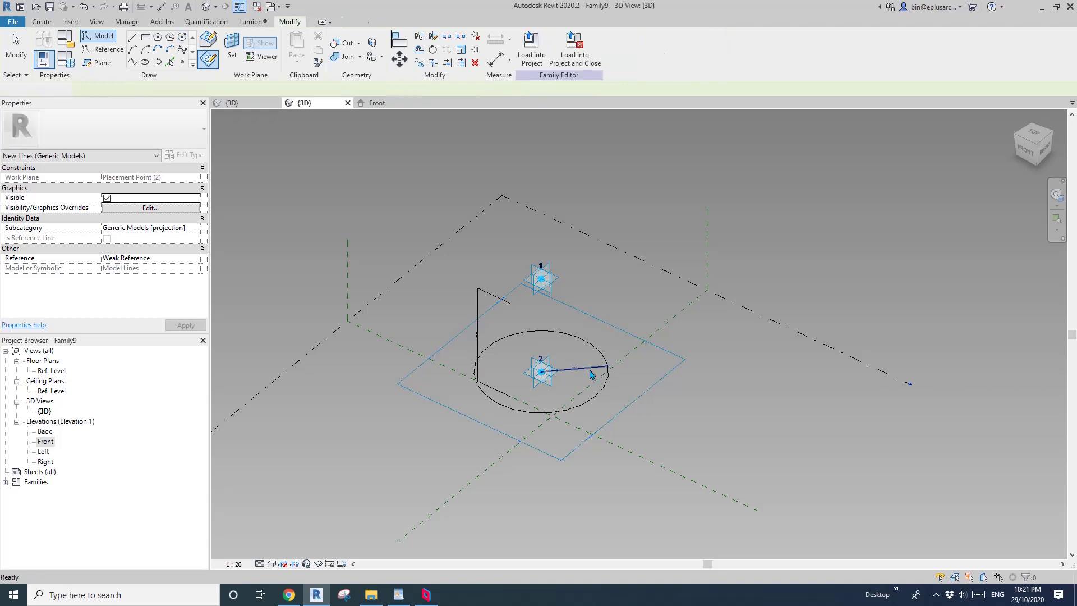
Label the circle's radius dimension with a new instance parameter named R.
{"action": "left_click", "coordinate": [574, 368]}
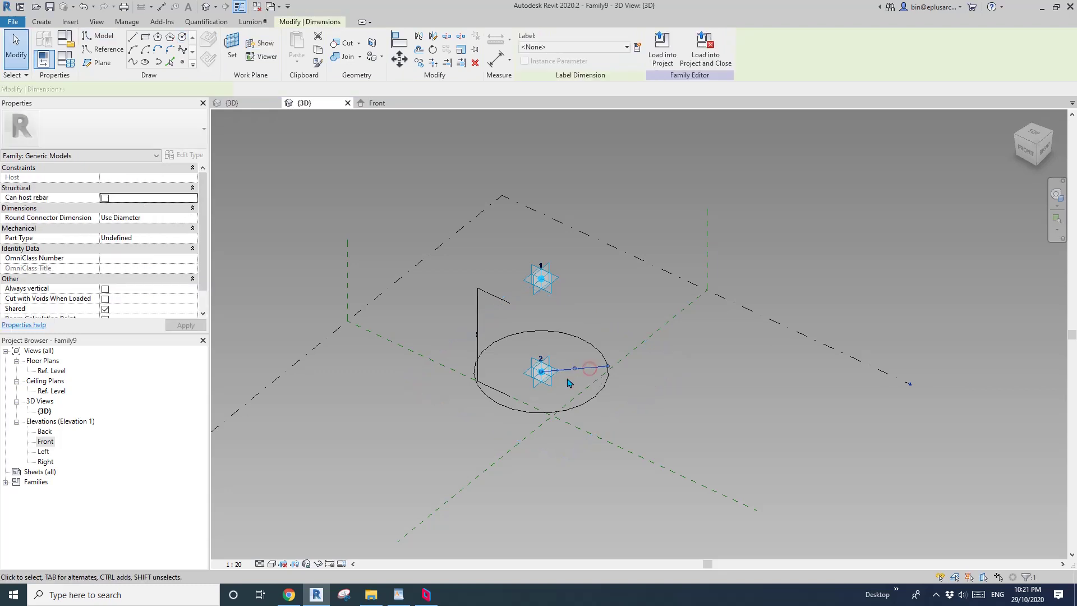
{"action": "left_click", "coordinate": [637, 48]}
{"action": "type", "text": "R"}
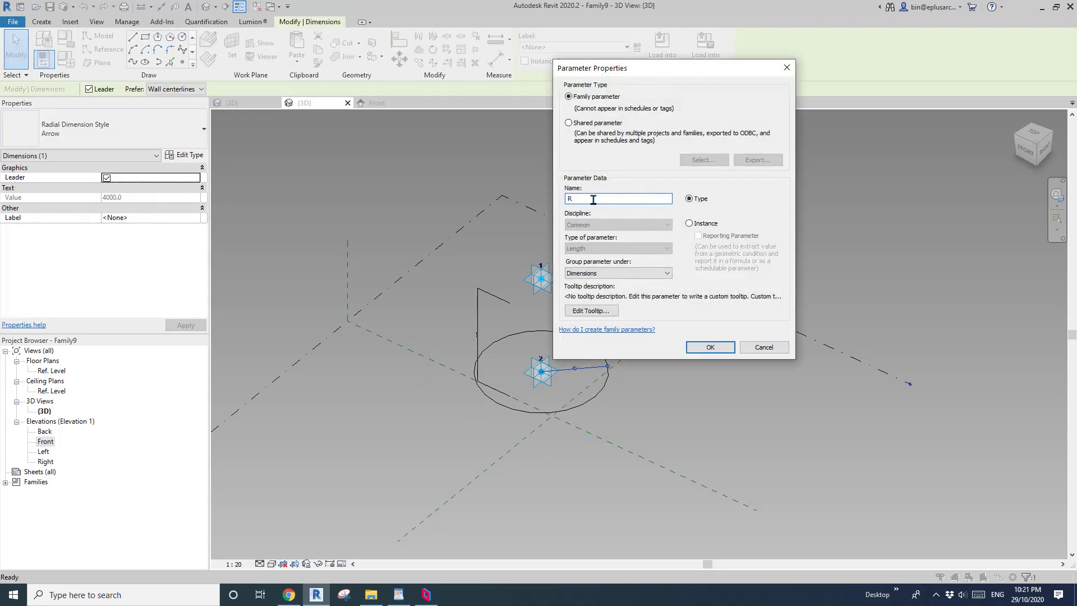
{"action": "left_click", "coordinate": [705, 224]}
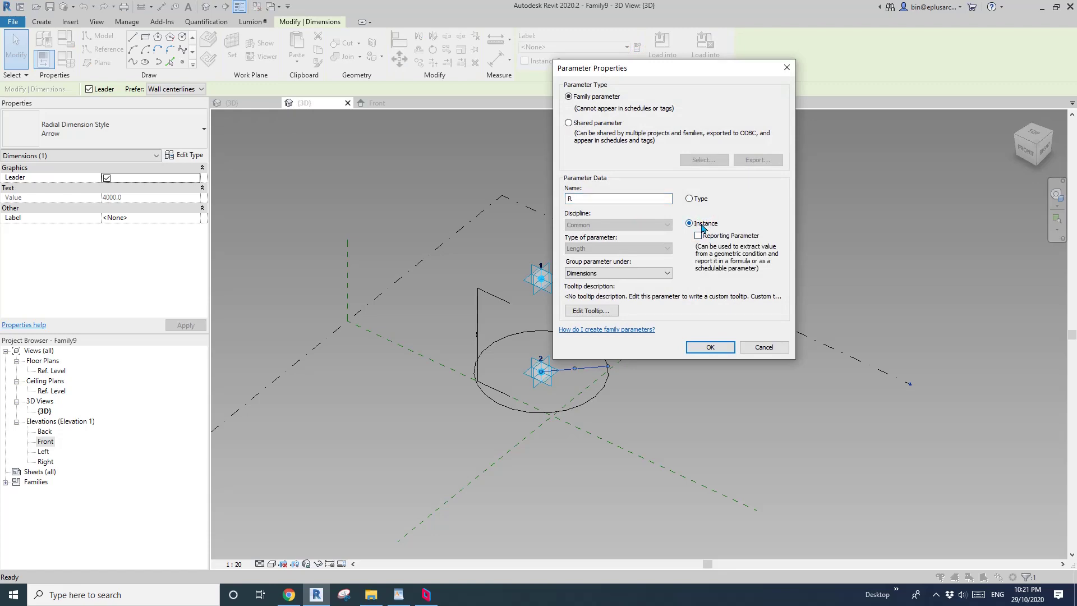
{"action": "left_click", "coordinate": [710, 348]}
{"action": "key", "text": "Escape"}
{"action": "scroll", "coordinate": [556, 358], "scroll_direction": "up", "scroll_amount": 1}
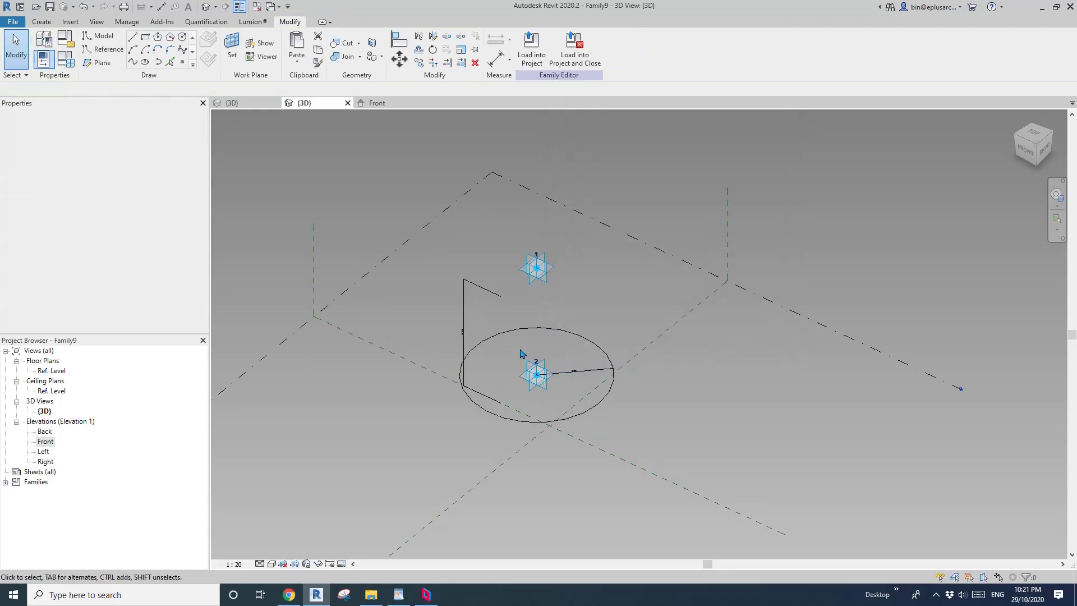
{"action": "middle_click_drag", "start_coordinate": [547, 362], "coordinate": [678, 363]}
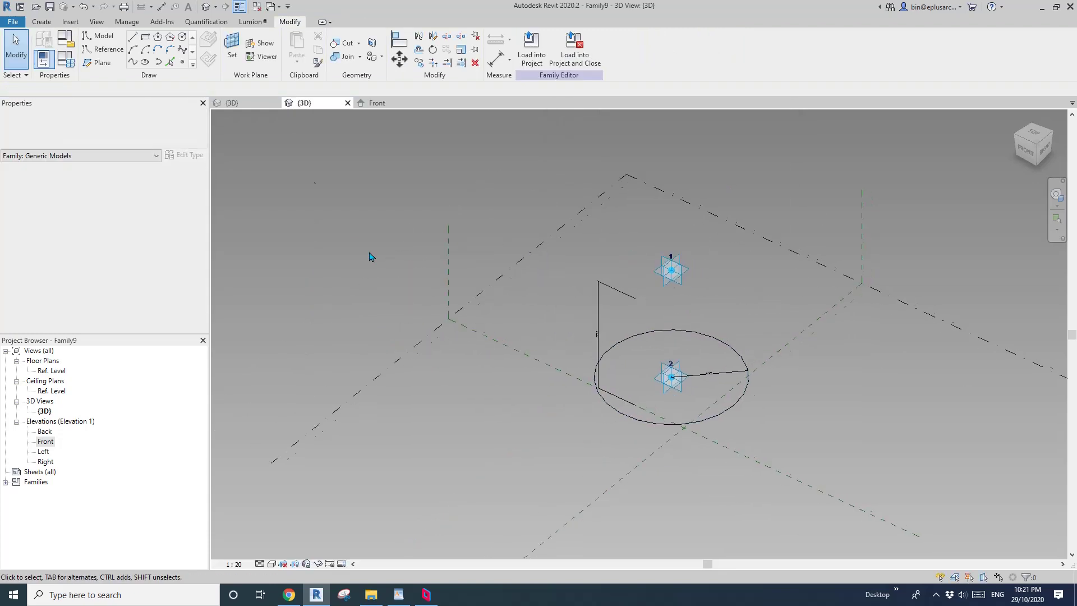
Add an instance family parameter named Scale of type Number, grouped under Other.
{"action": "left_click", "coordinate": [68, 66]}
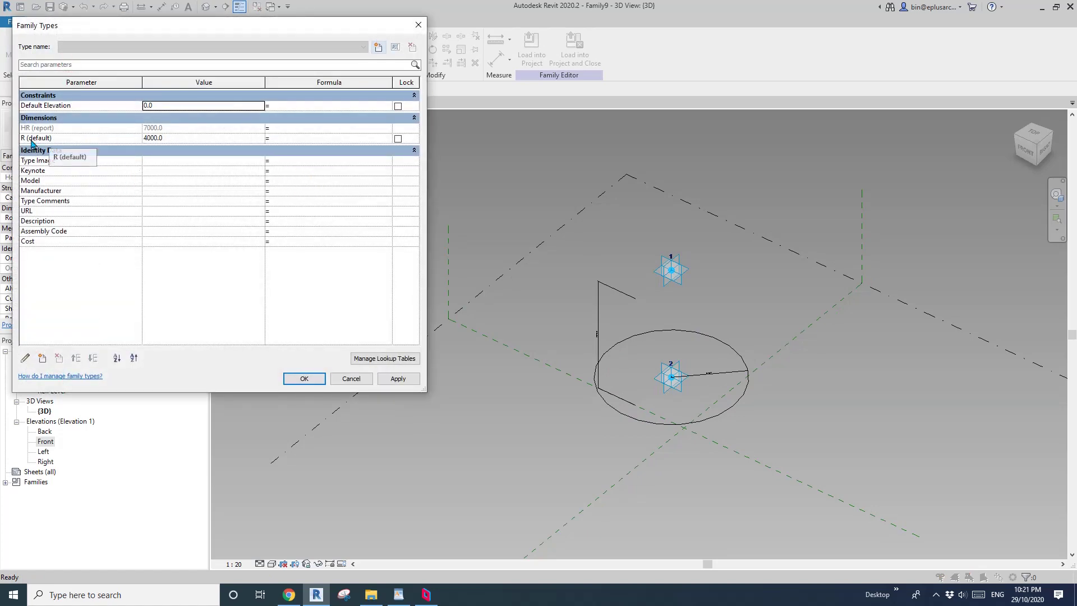
{"action": "left_click", "coordinate": [42, 358]}
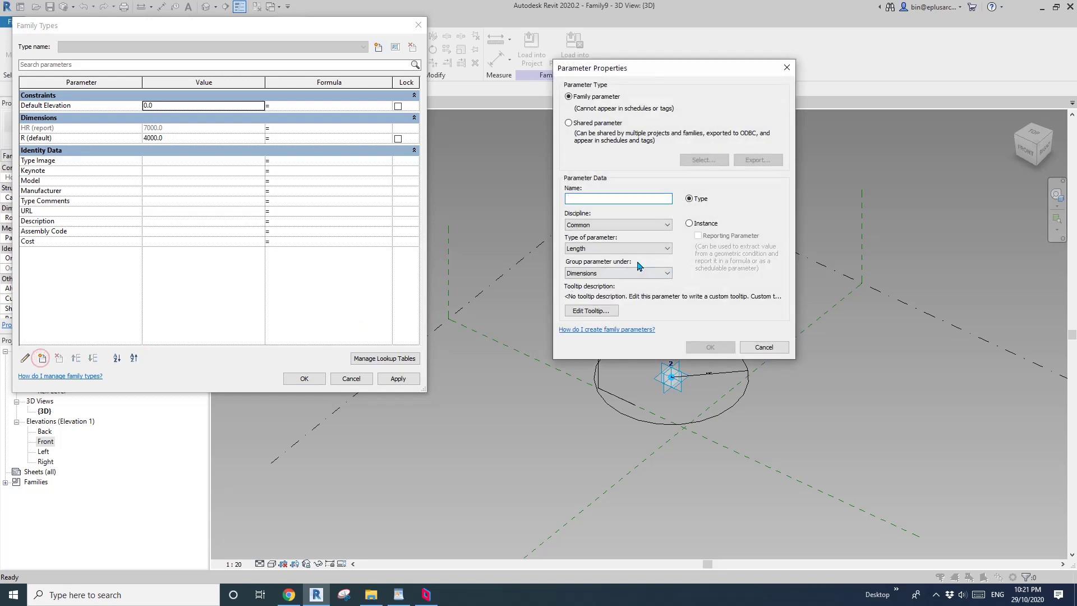
{"action": "type", "text": "s"}
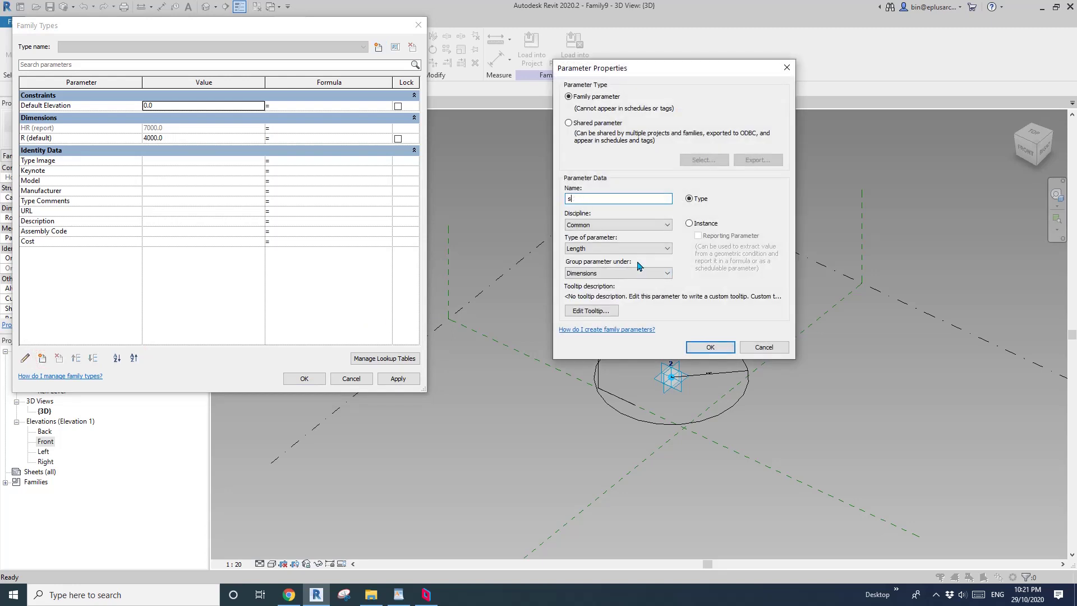
{"action": "key", "text": "BackSpace"}
{"action": "type", "text": "Scale"}
{"action": "left_click", "coordinate": [583, 252]}
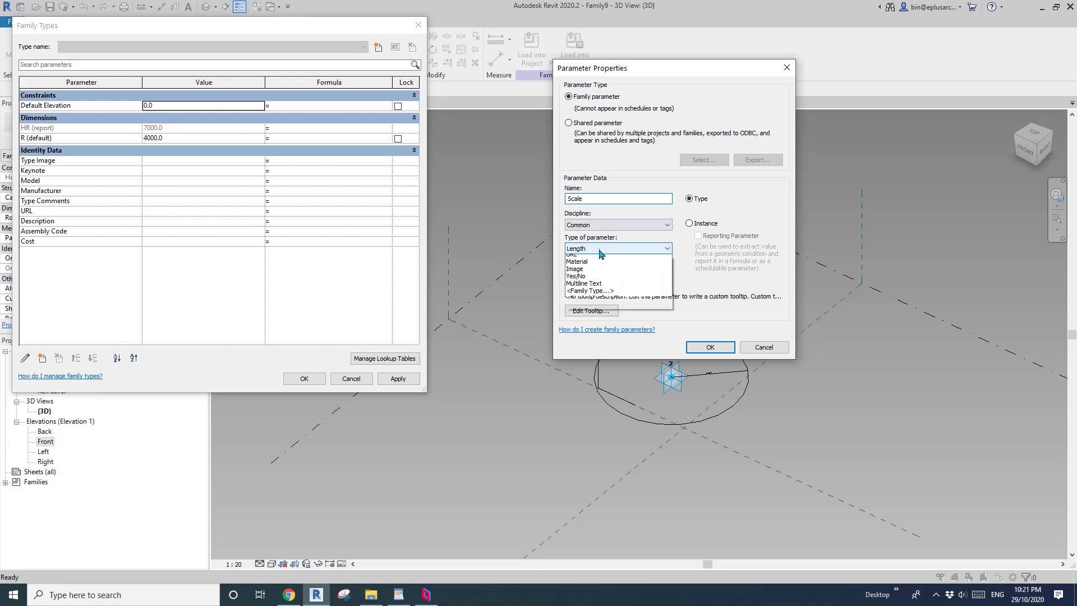
{"action": "left_click", "coordinate": [583, 274]}
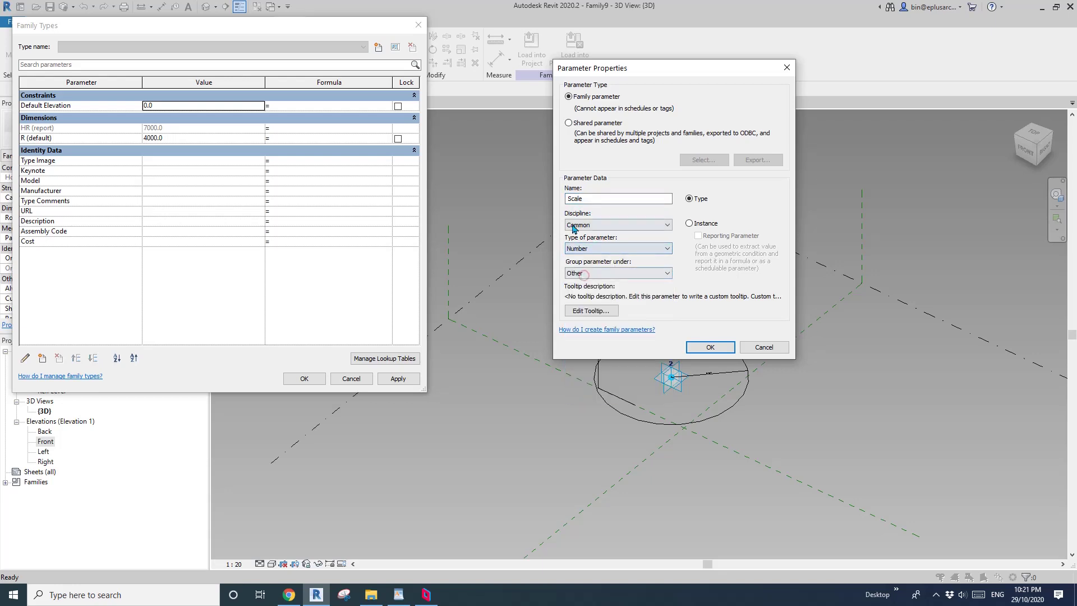
{"action": "left_click", "coordinate": [701, 225]}
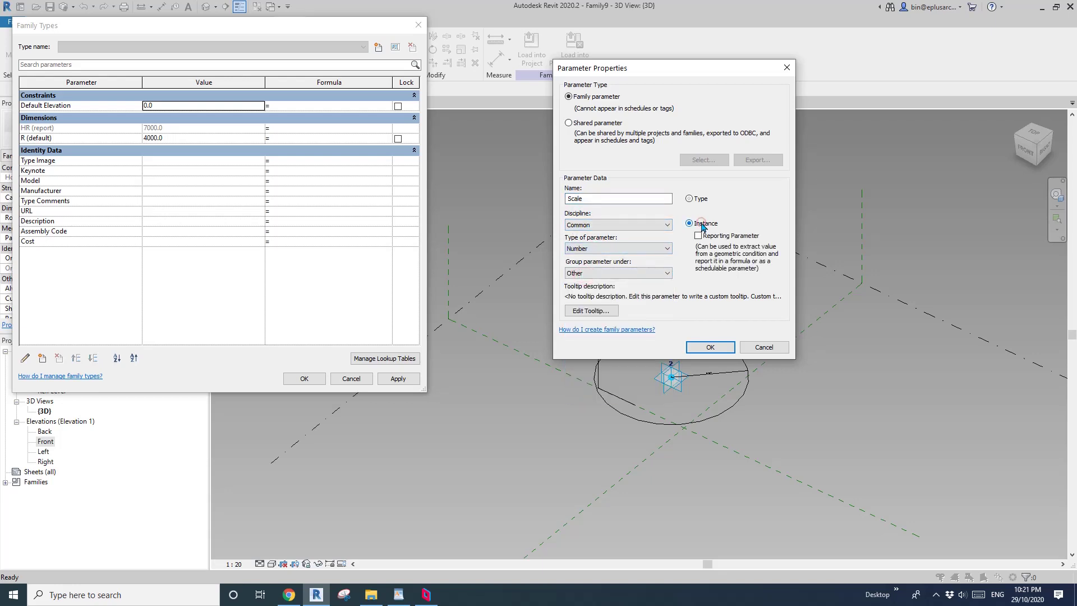
{"action": "left_click", "coordinate": [711, 346]}
Set Scale to 0.5 and drive the radius R with a formula multiplying Scale by HR.
{"action": "left_click", "coordinate": [183, 163]}
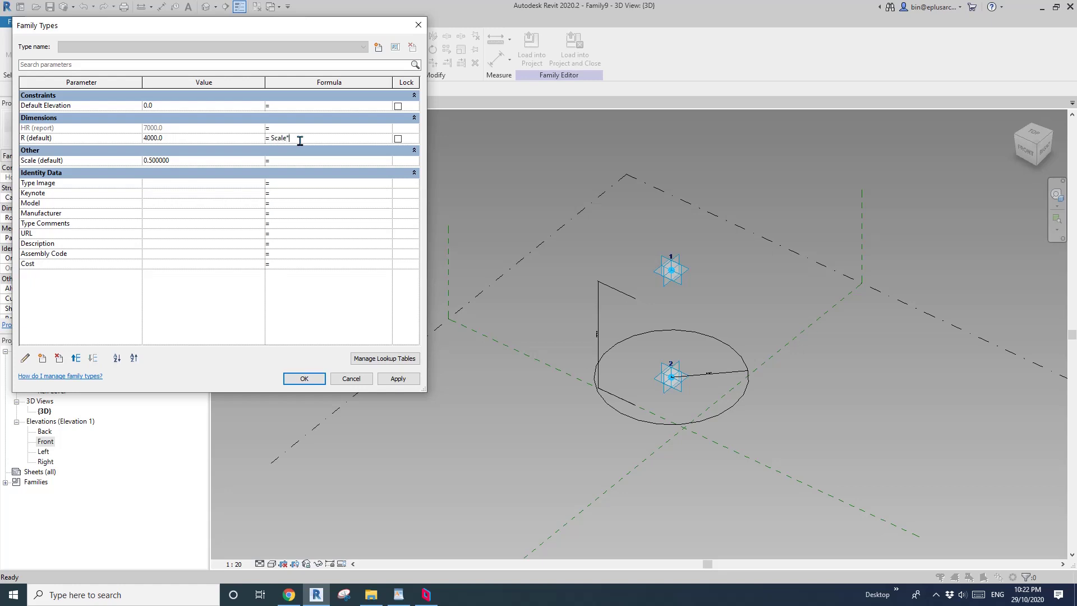
{"action": "left_click", "coordinate": [303, 379]}
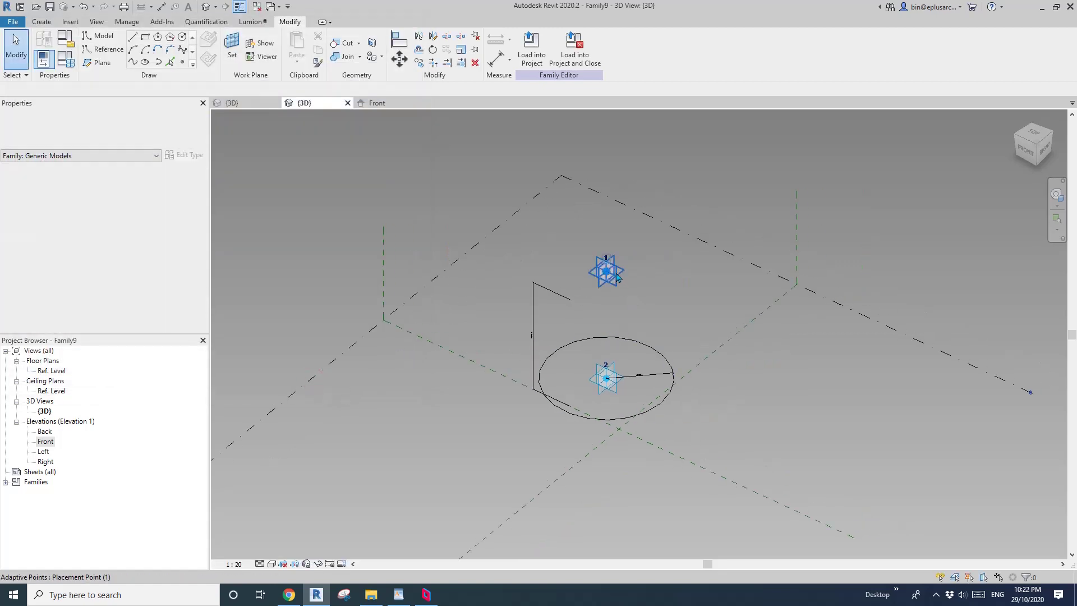
Move adaptive point 1 down to about 5518 mm above point 2 to test the height-driven circle radius.
{"action": "left_click", "coordinate": [617, 276]}
{"action": "middle_click_drag", "start_coordinate": [617, 276], "coordinate": [616, 201], "text": "shift"}
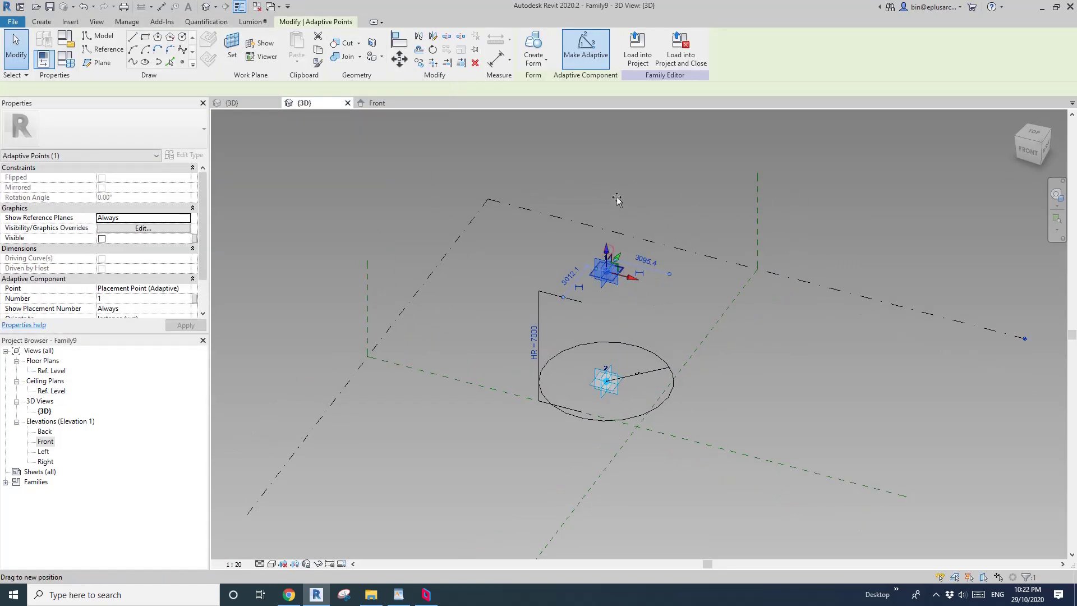
{"action": "left_click_drag", "start_coordinate": [617, 201], "coordinate": [617, 282]}
{"action": "scroll", "coordinate": [613, 376], "scroll_direction": "up", "scroll_amount": 1}
{"action": "middle_click_drag", "start_coordinate": [613, 377], "coordinate": [587, 378]}
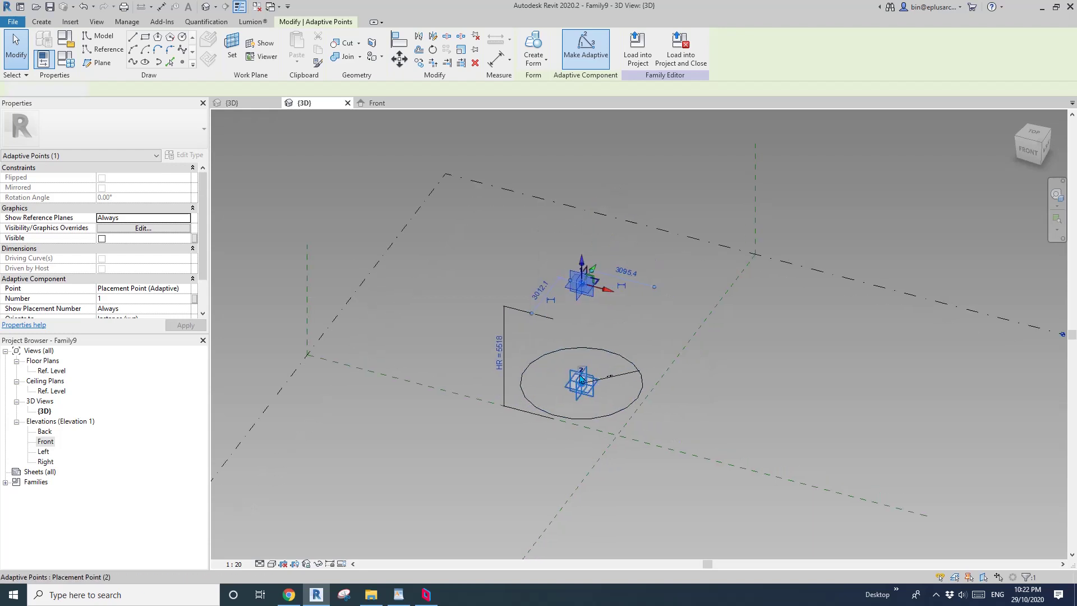
Load the adaptive circle family Family9 into Family8 without placing an instance yet.
{"action": "key", "text": "Escape"}
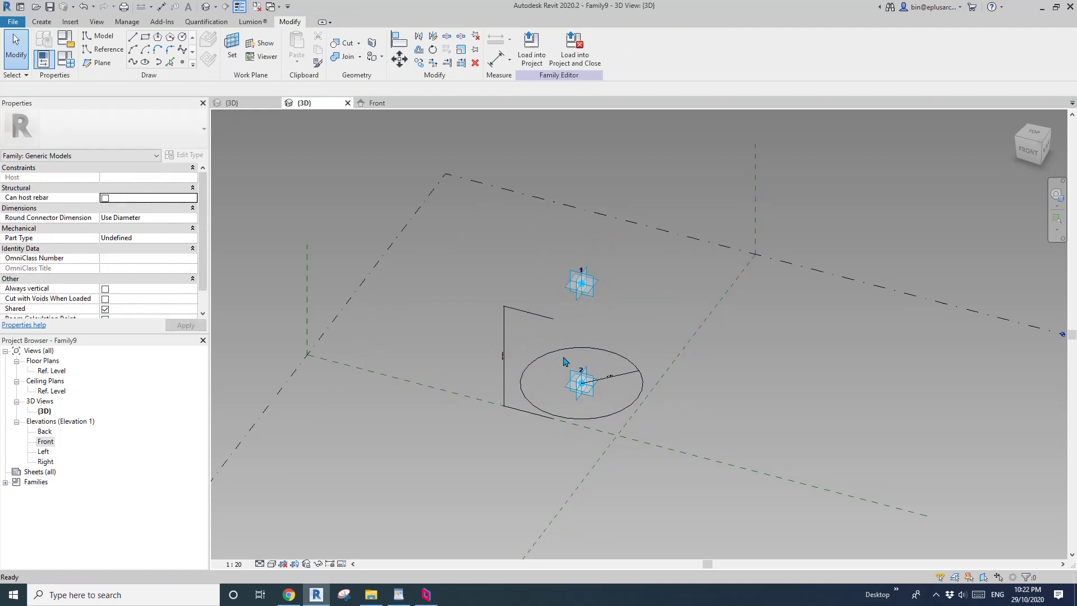
{"action": "left_click", "coordinate": [531, 50]}
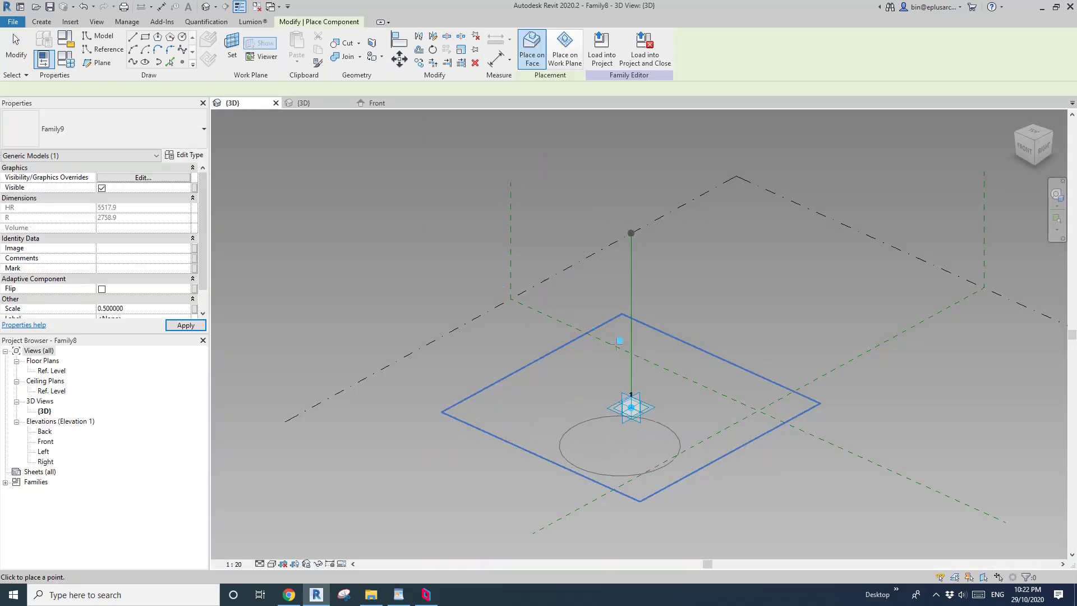
{"action": "middle_click_drag", "start_coordinate": [712, 283], "coordinate": [610, 285]}
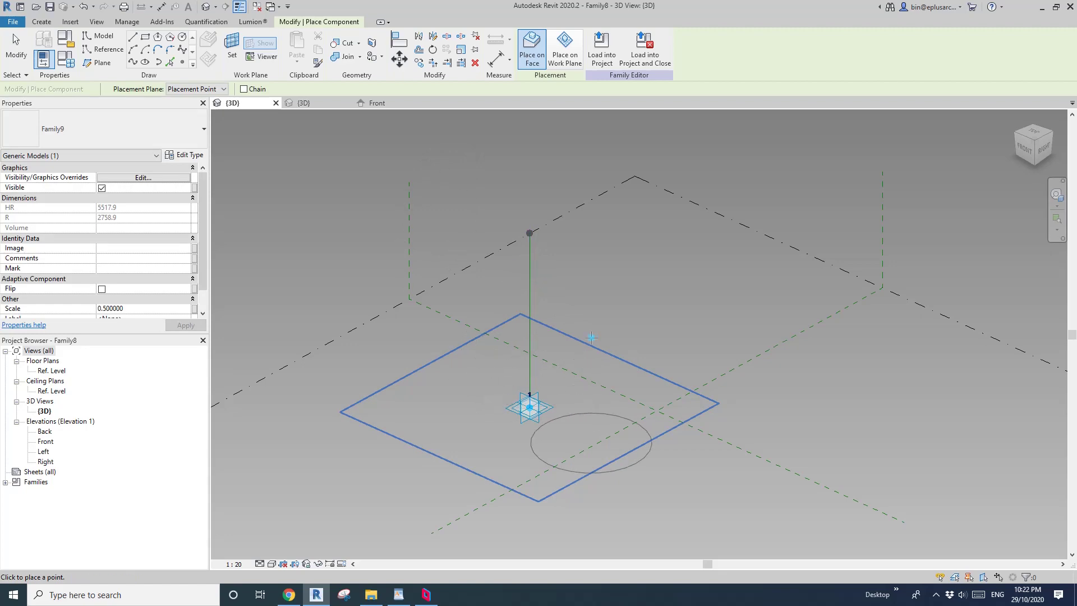
{"action": "key", "text": "Escape"}
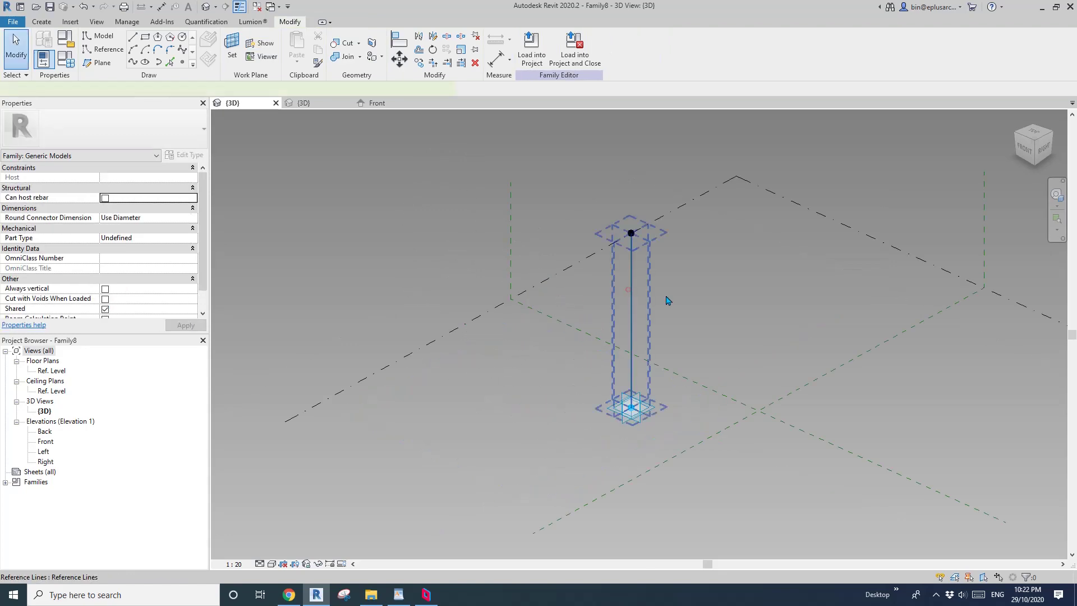
Divide the vertical reference line into a divided path with 10 nodes.
{"action": "left_click", "coordinate": [628, 289]}
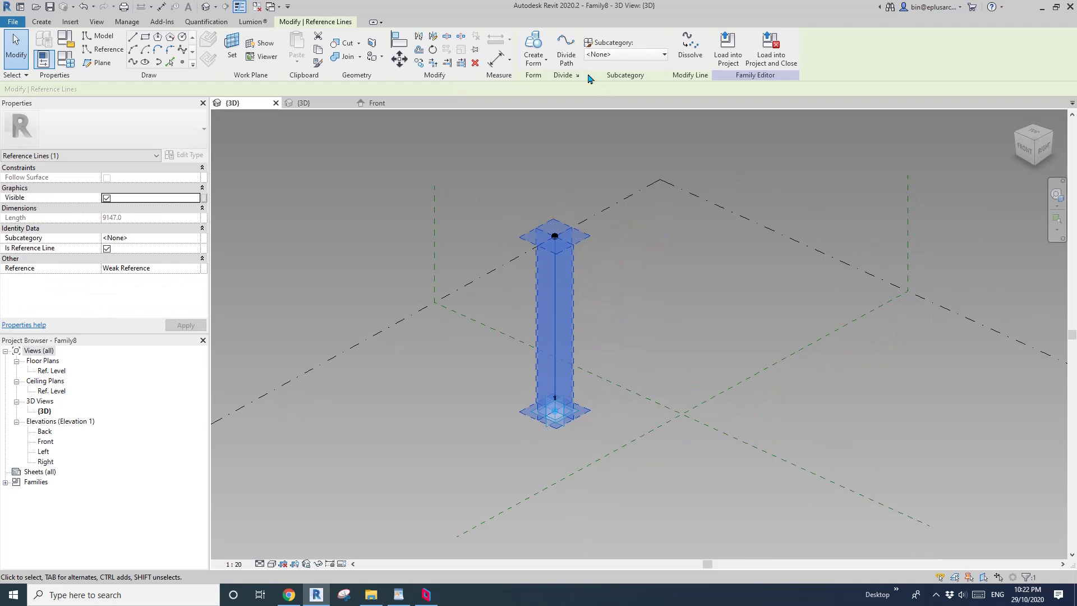
{"action": "left_click", "coordinate": [566, 56]}
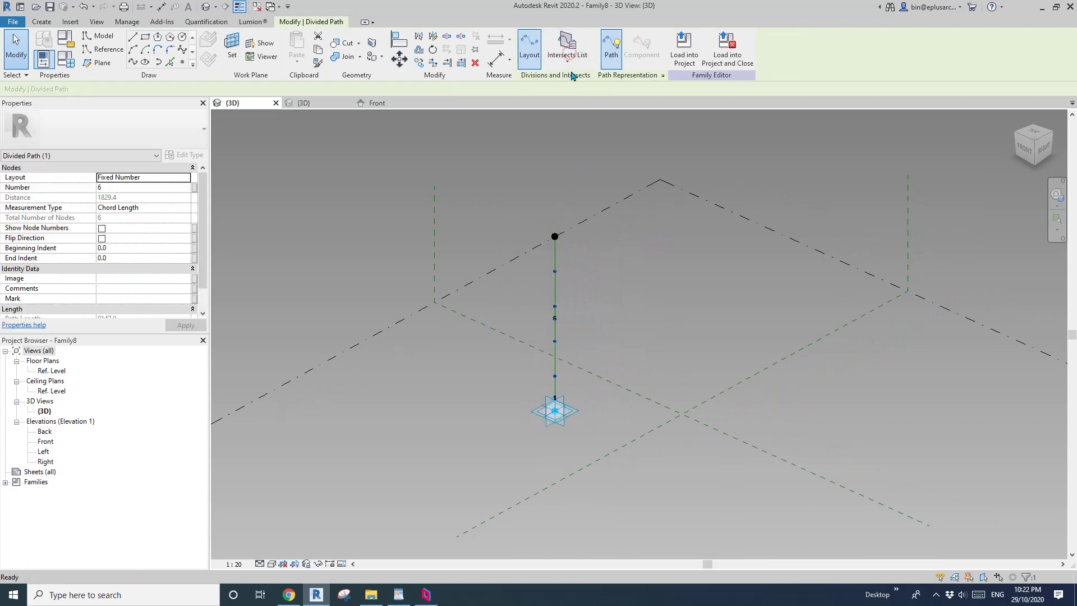
{"action": "left_click", "coordinate": [557, 318]}
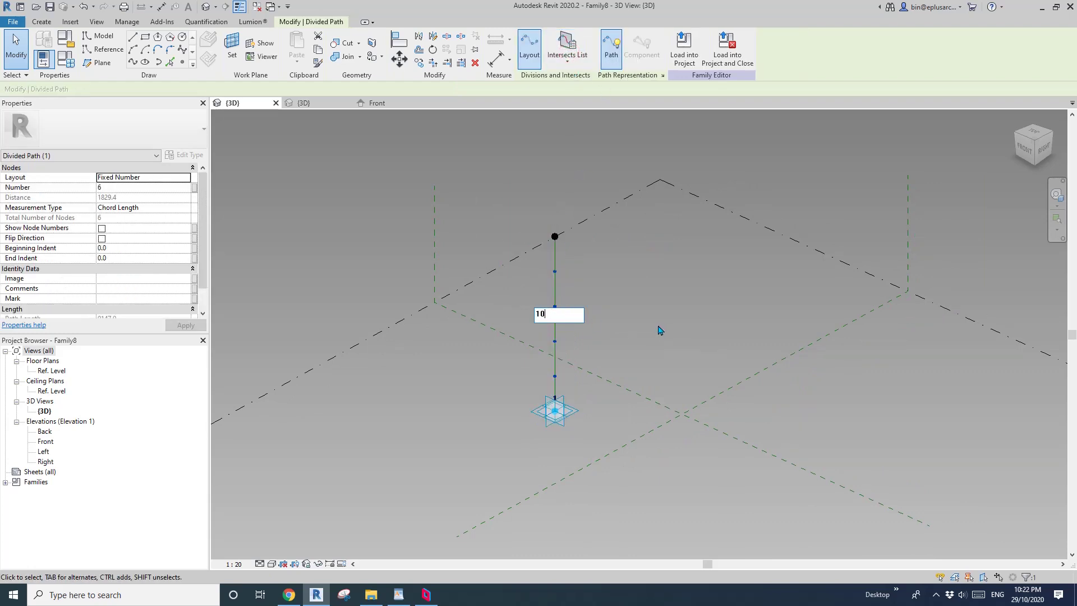
{"action": "left_click", "coordinate": [658, 330]}
{"action": "middle_click_drag", "start_coordinate": [604, 349], "coordinate": [613, 367]}
Place a Family9 circle with its first point on the reference line's top end and its second on the first node below.
{"action": "left_click", "coordinate": [42, 22]}
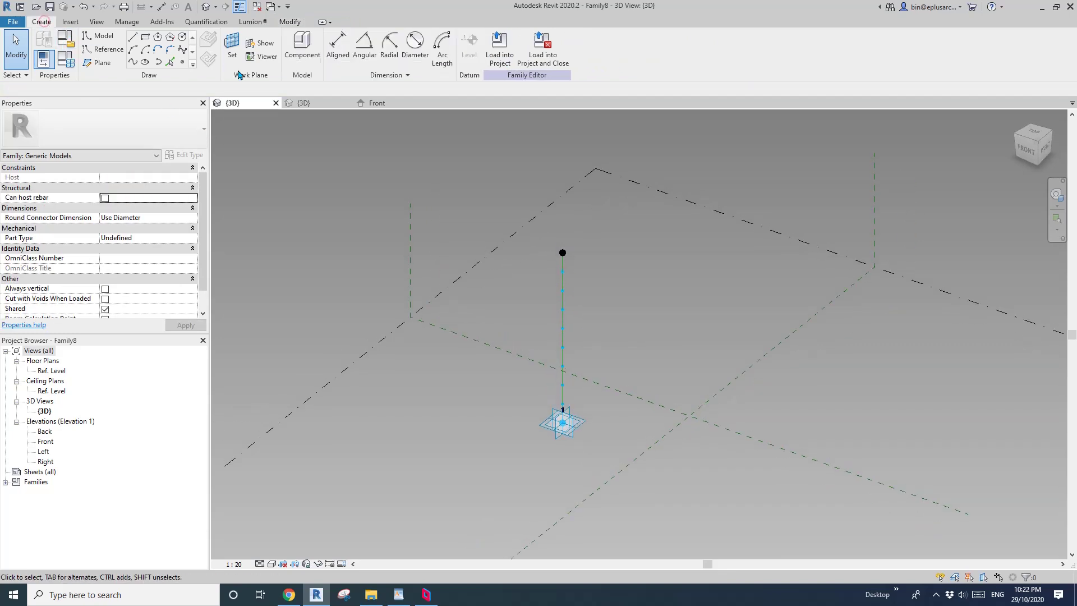
{"action": "left_click", "coordinate": [302, 48]}
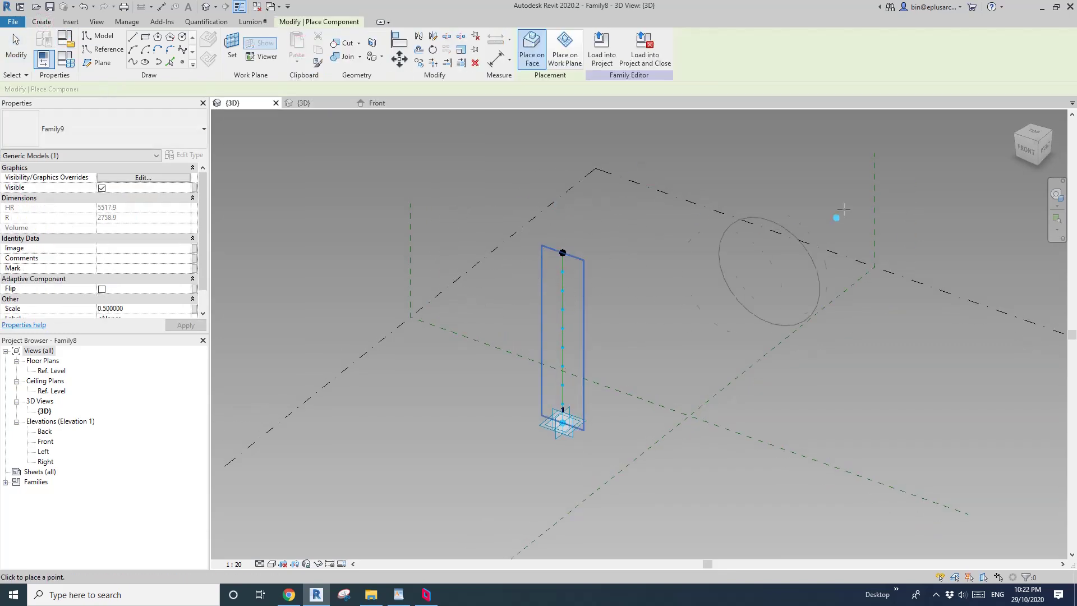
{"action": "middle_click_drag", "start_coordinate": [733, 270], "coordinate": [736, 302], "text": "shift"}
{"action": "scroll", "coordinate": [590, 315], "scroll_direction": "up", "scroll_amount": 2}
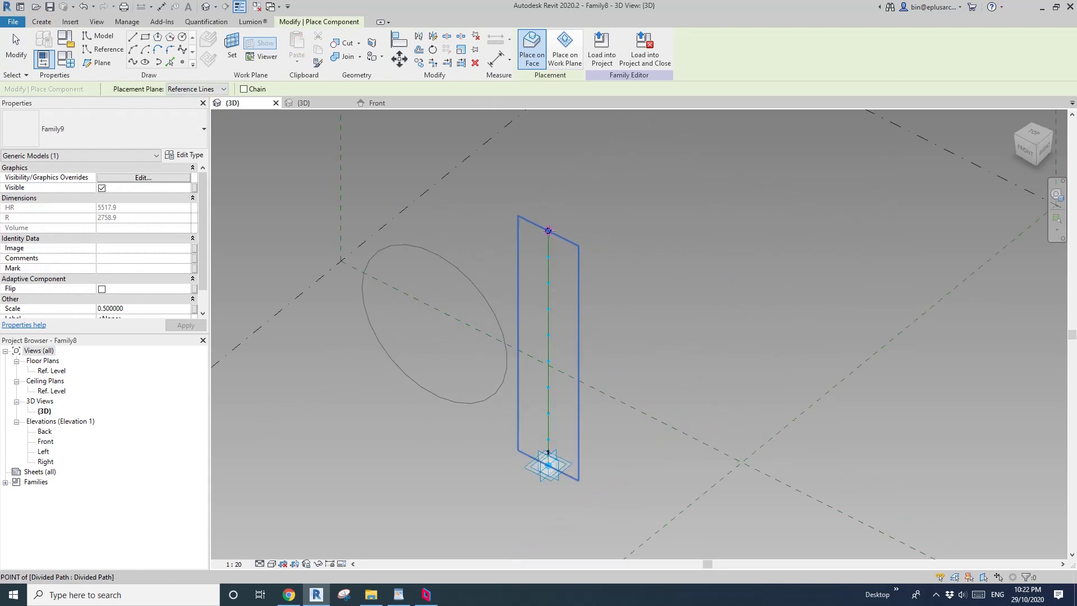
{"action": "left_click", "coordinate": [530, 65]}
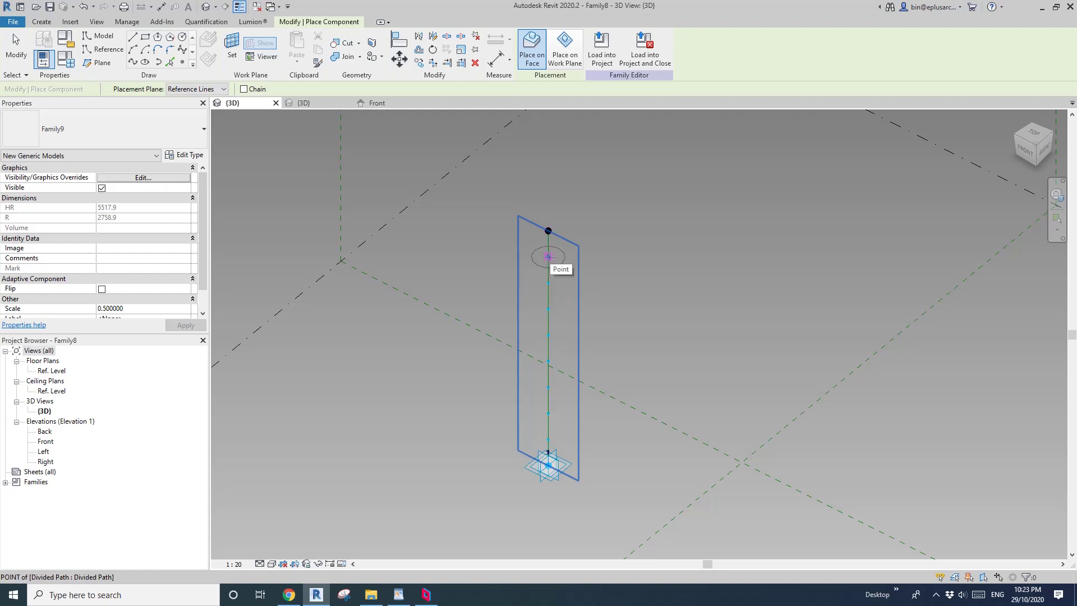
{"action": "left_click", "coordinate": [567, 274]}
{"action": "key", "text": "Escape"}
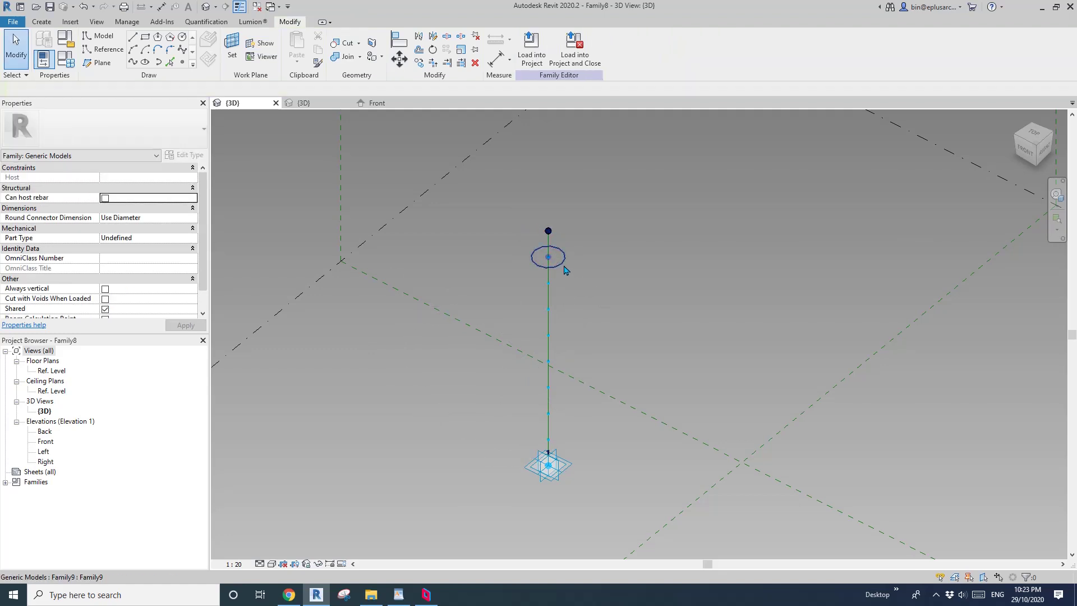
Temporarily hide the placed circle component in the 3D view.
{"action": "scroll", "coordinate": [562, 289], "scroll_direction": "up", "scroll_amount": 1}
{"action": "middle_click_drag", "start_coordinate": [562, 288], "coordinate": [549, 220]}
{"action": "key", "text": "h"}
{"action": "key", "text": "h"}
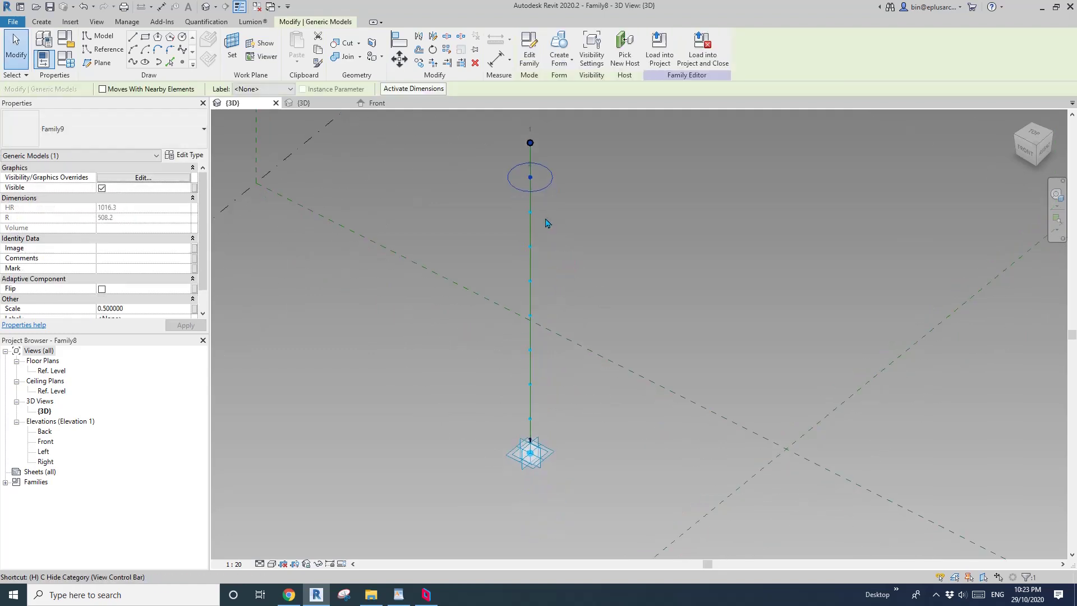
{"action": "middle_click_drag", "start_coordinate": [522, 180], "coordinate": [511, 220]}
{"action": "scroll", "coordinate": [506, 195], "scroll_direction": "down", "scroll_amount": 1}
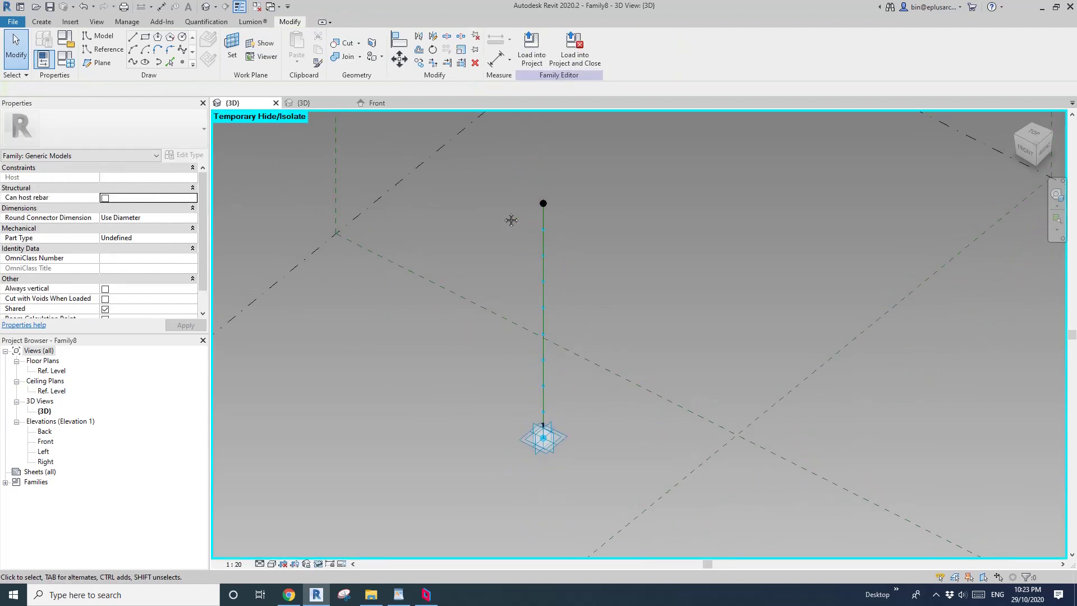
Place another Family9 circle from the reference line's top end to the second node below, and restore the temporarily hidden circle.
{"action": "left_click", "coordinate": [44, 24]}
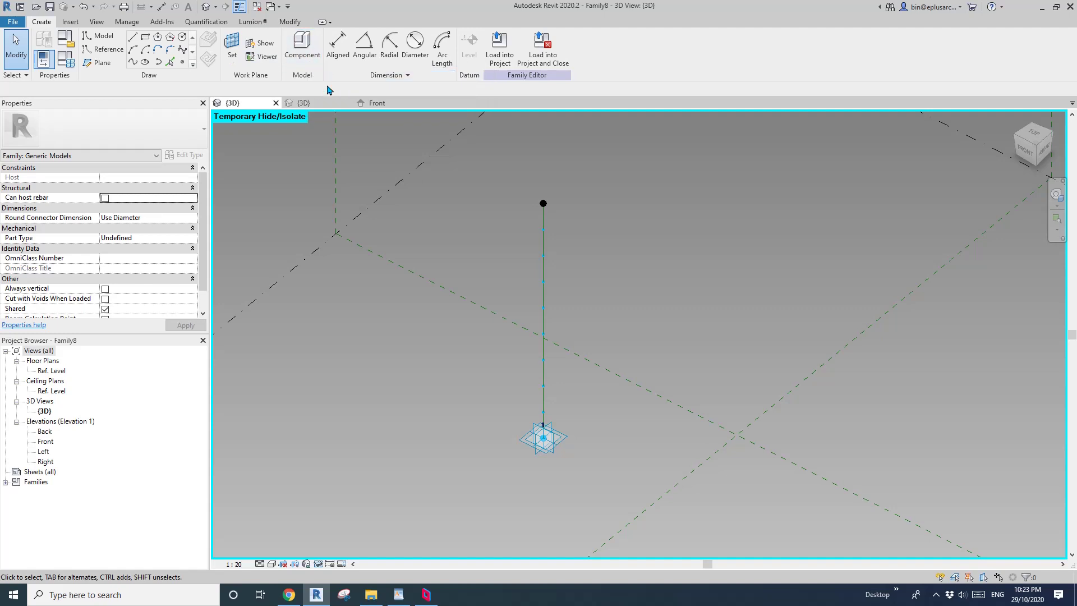
{"action": "left_click", "coordinate": [303, 49]}
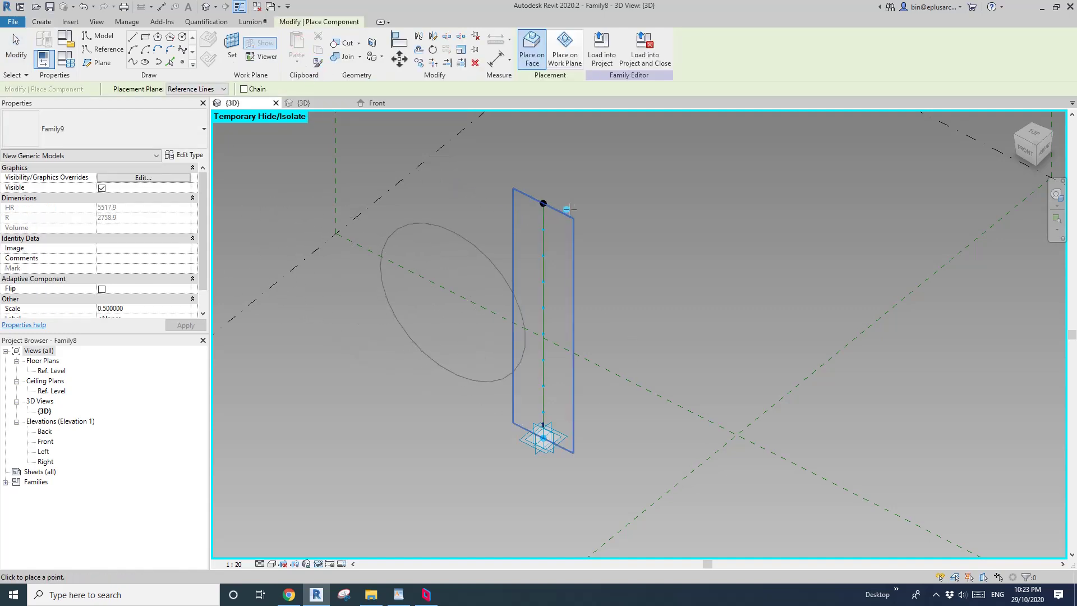
{"action": "left_click", "coordinate": [543, 203]}
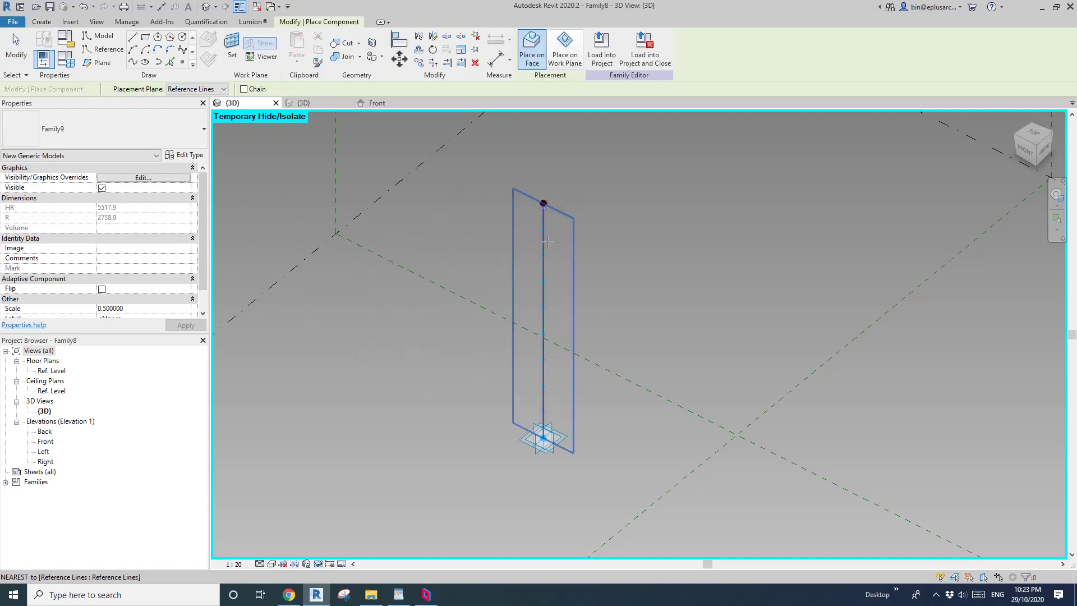
{"action": "key", "text": "Escape"}
{"action": "key", "text": "Escape"}
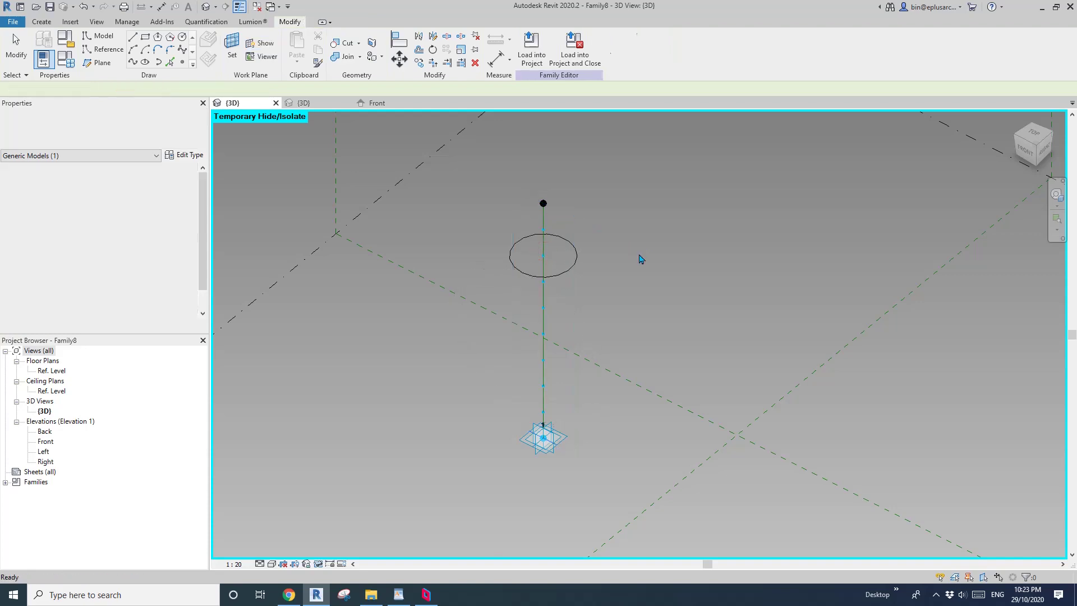
{"action": "scroll", "coordinate": [620, 262], "scroll_direction": "down", "scroll_amount": 1}
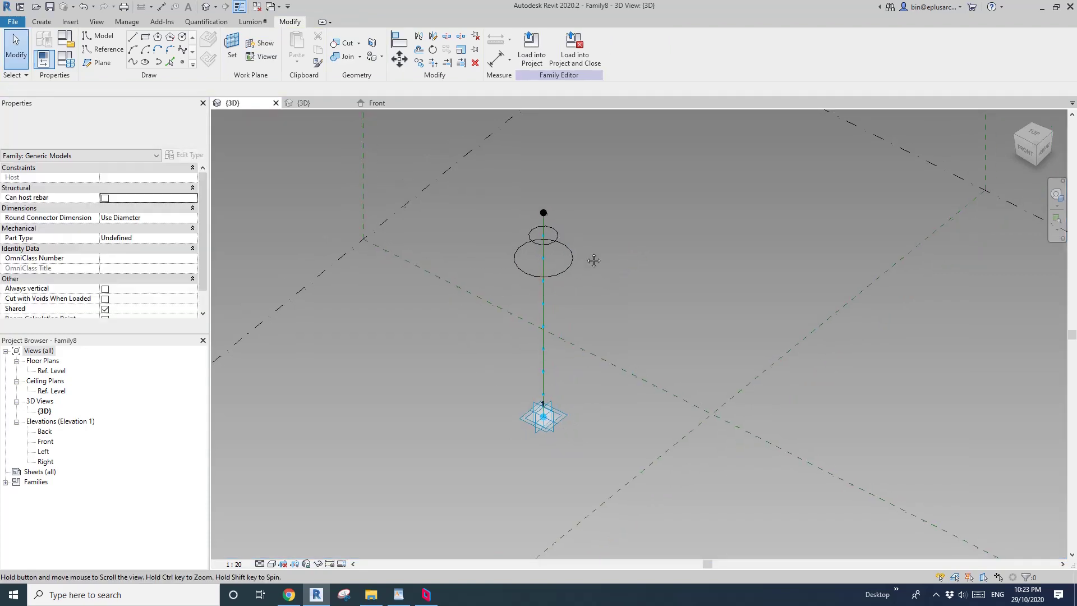
{"action": "mouse_move", "coordinate": [587, 259]}
{"action": "middle_mouse_down", "text": "shift"}
{"action": "mouse_move", "coordinate": [591, 276]}
{"action": "mouse_move", "coordinate": [575, 272]}
{"action": "middle_mouse_up", "text": "shift"}
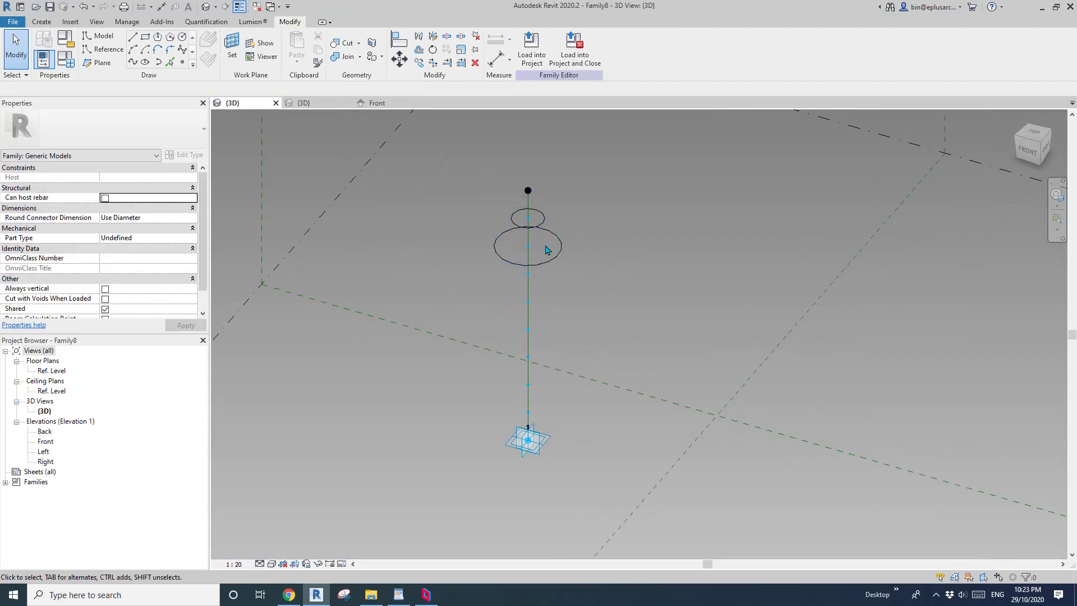
{"action": "middle_click_drag", "start_coordinate": [542, 234], "coordinate": [559, 233]}
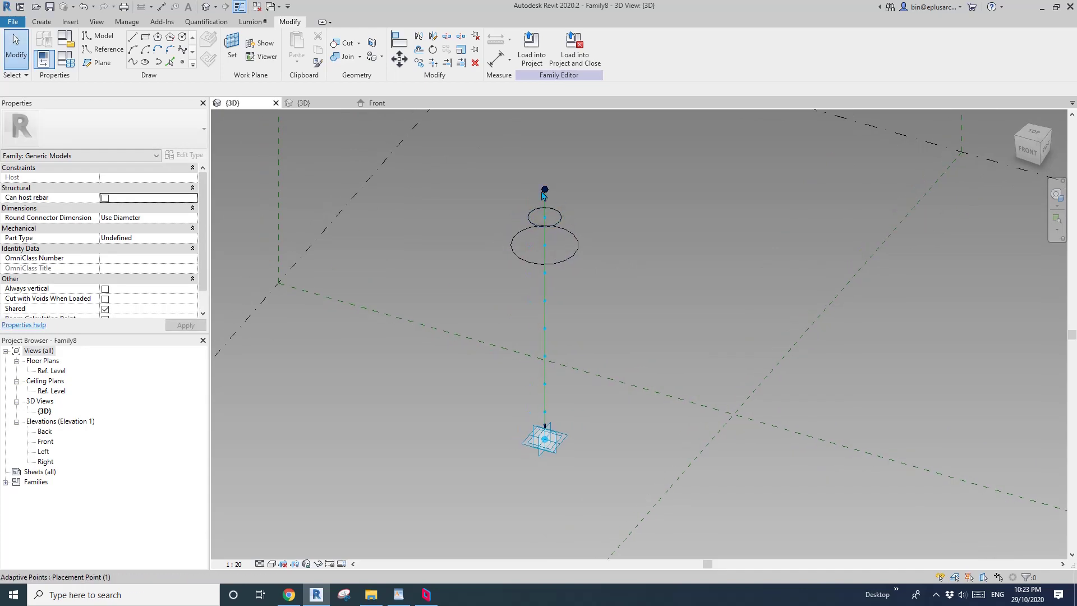
Try to repeat only the smaller upper circle along the divided path, and undo the repeat.
{"action": "left_click", "coordinate": [554, 213]}
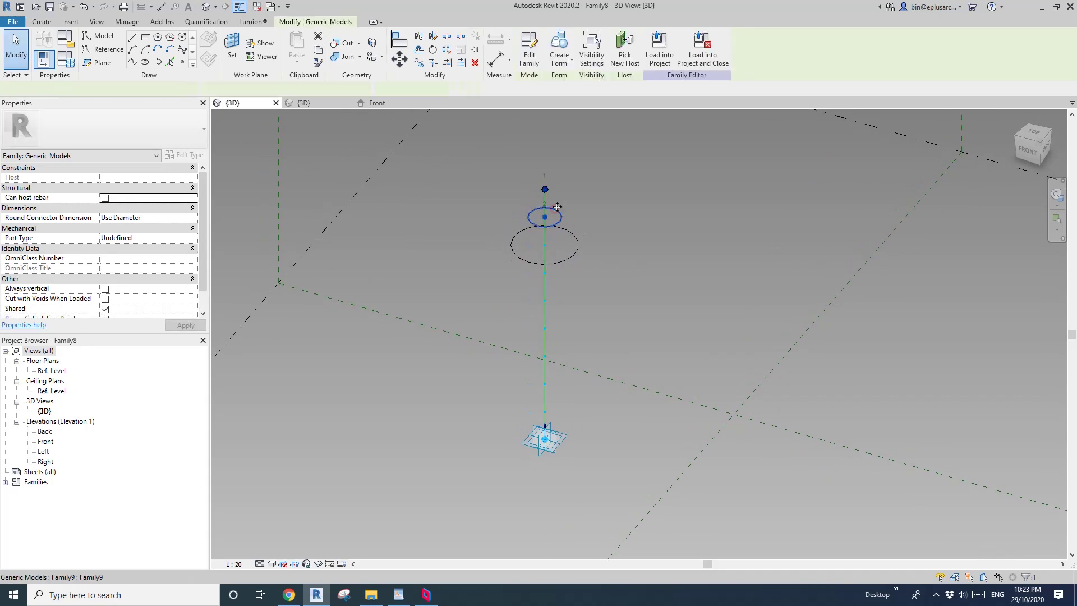
{"action": "left_click", "coordinate": [447, 50]}
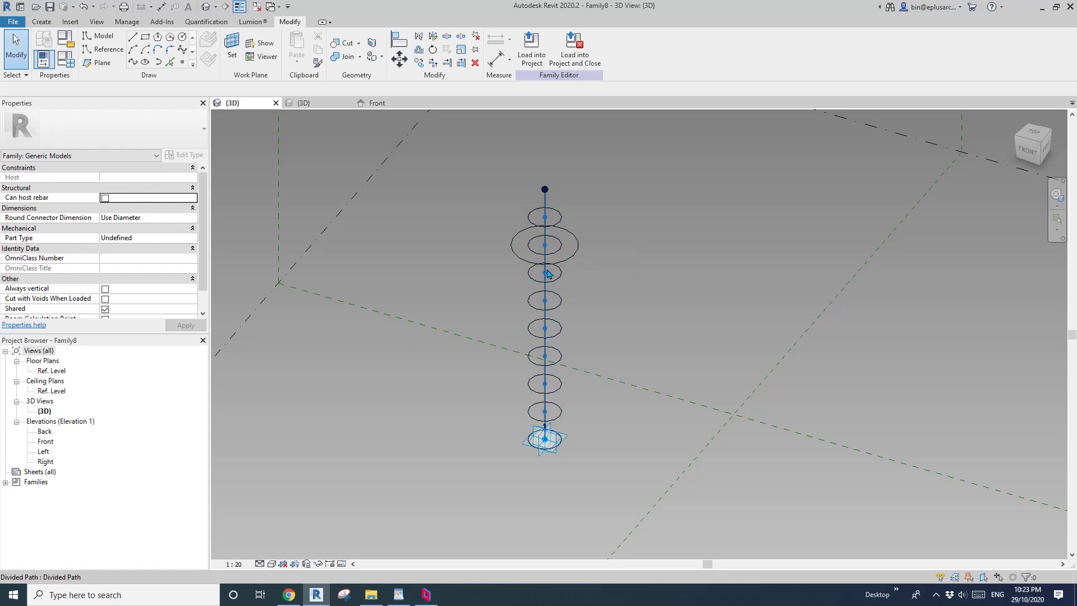
{"action": "key", "text": "ctrl+z"}
{"action": "key", "text": "ctrl+z"}
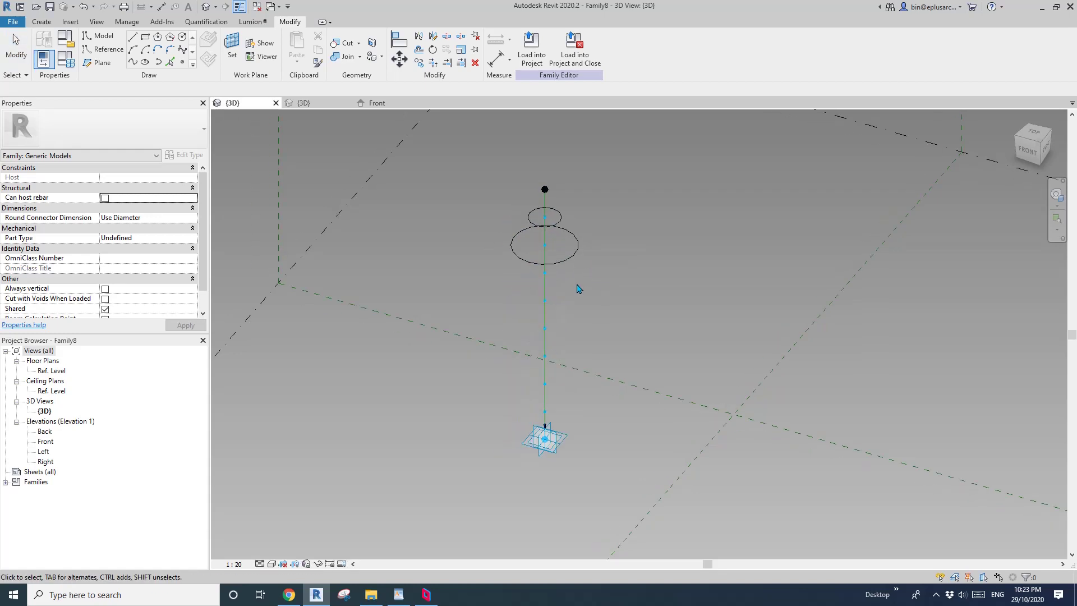
Repeat both circle components together along the divided path to form a tapering tower of rings.
{"action": "middle_click_drag", "start_coordinate": [580, 289], "coordinate": [616, 295]}
{"action": "left_click", "coordinate": [615, 245]}
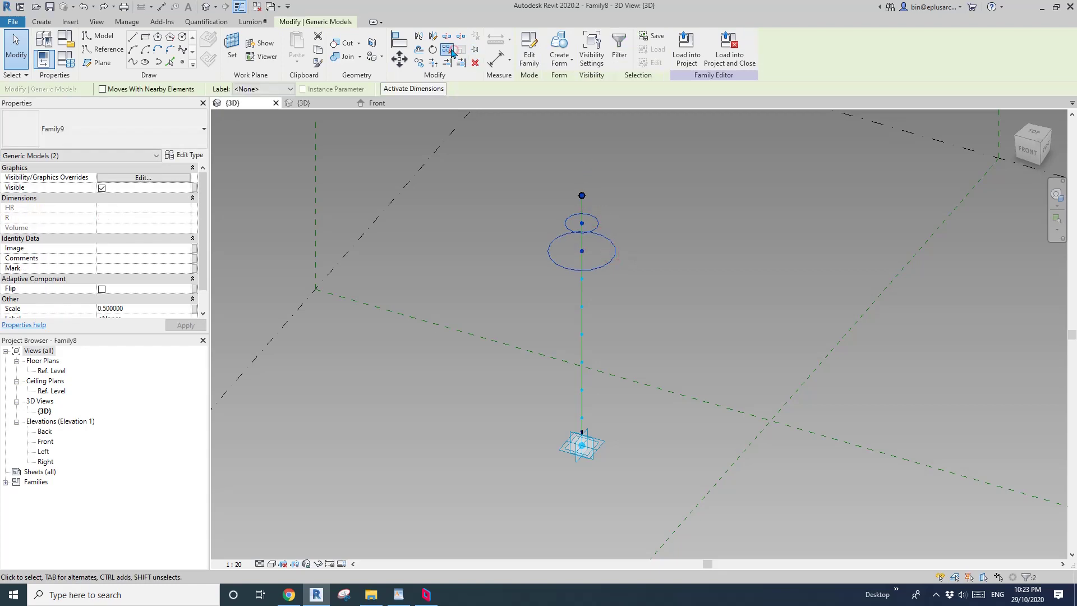
{"action": "left_click", "coordinate": [451, 50]}
{"action": "scroll", "coordinate": [599, 366], "scroll_direction": "down", "scroll_amount": 2}
{"action": "middle_click_drag", "start_coordinate": [599, 375], "coordinate": [828, 371], "text": "shift"}
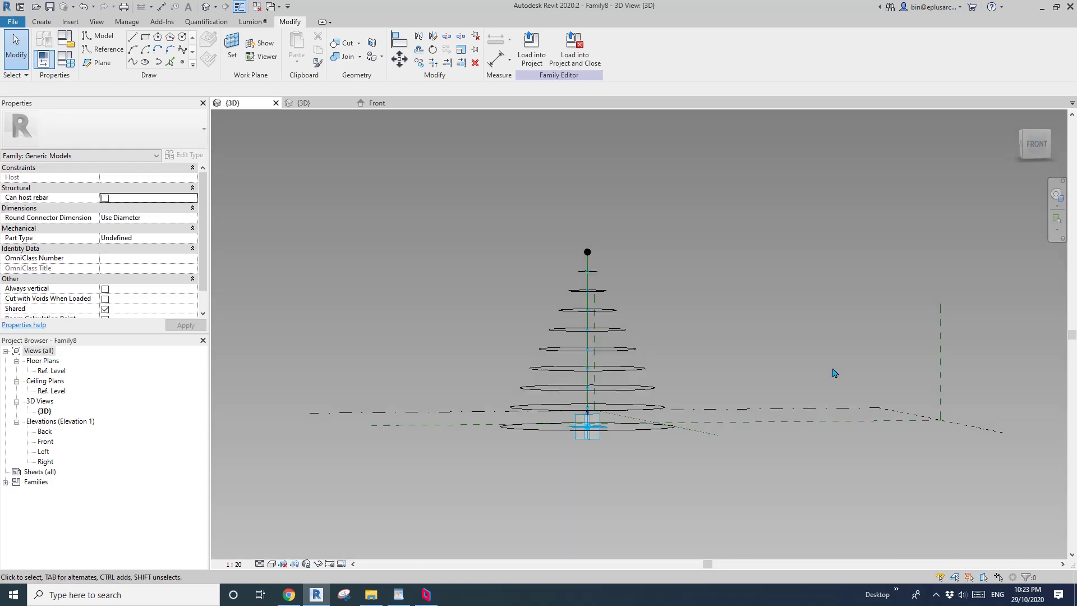
{"action": "middle_click_drag", "start_coordinate": [748, 386], "coordinate": [680, 439], "text": "shift"}
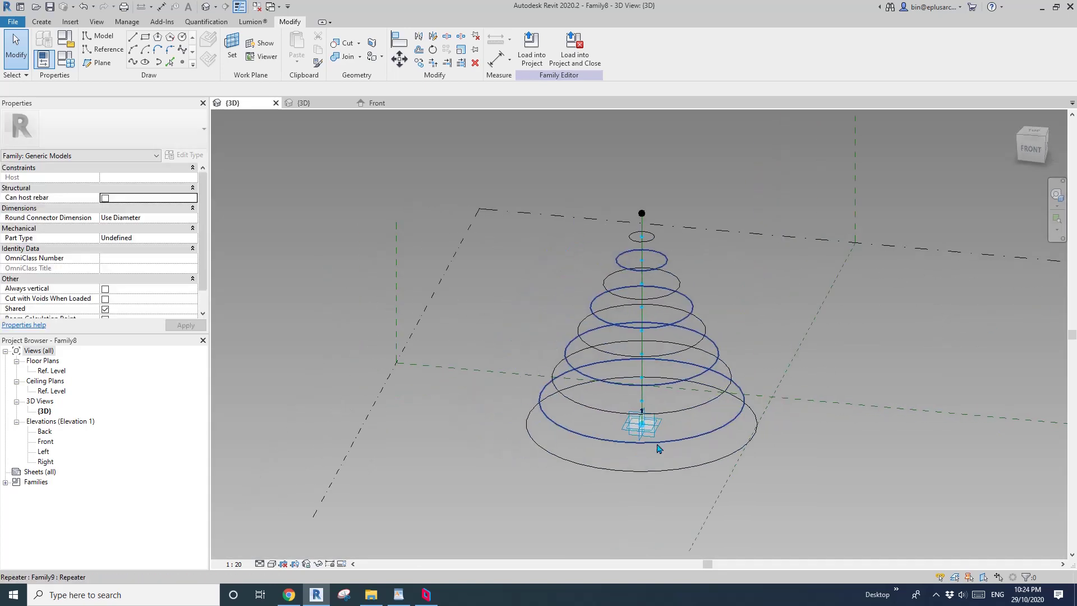
Select all the repeated circle components and set their Scale to 0.4, accepting the warning.
{"action": "left_click", "coordinate": [680, 438]}
{"action": "key", "text": "Tab"}
{"action": "left_click", "coordinate": [684, 439]}
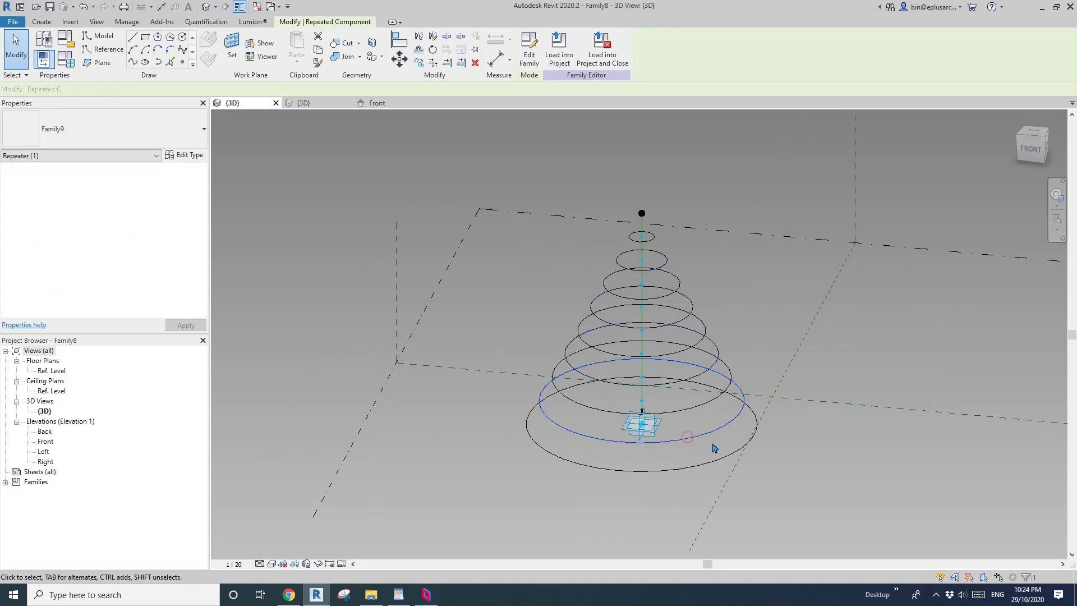
{"action": "key", "text": "a"}
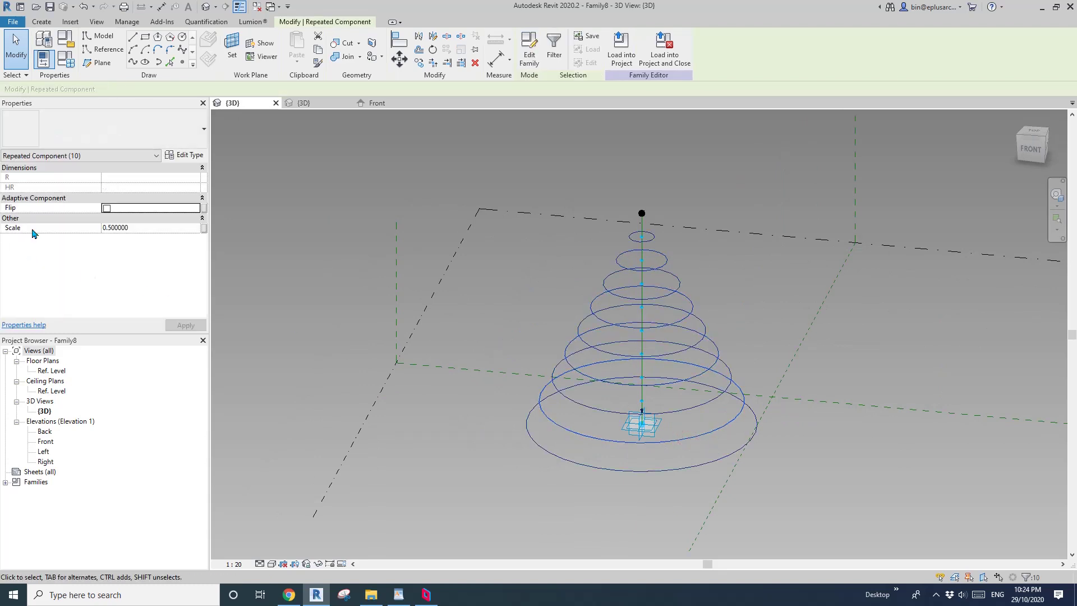
{"action": "left_click", "coordinate": [158, 228]}
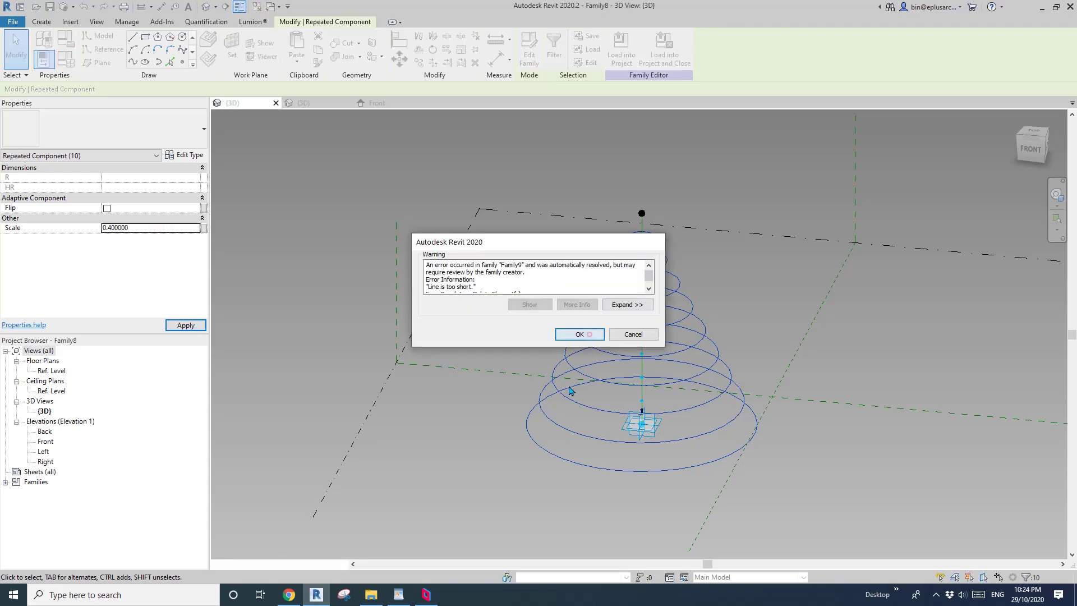
{"action": "left_click", "coordinate": [589, 334]}
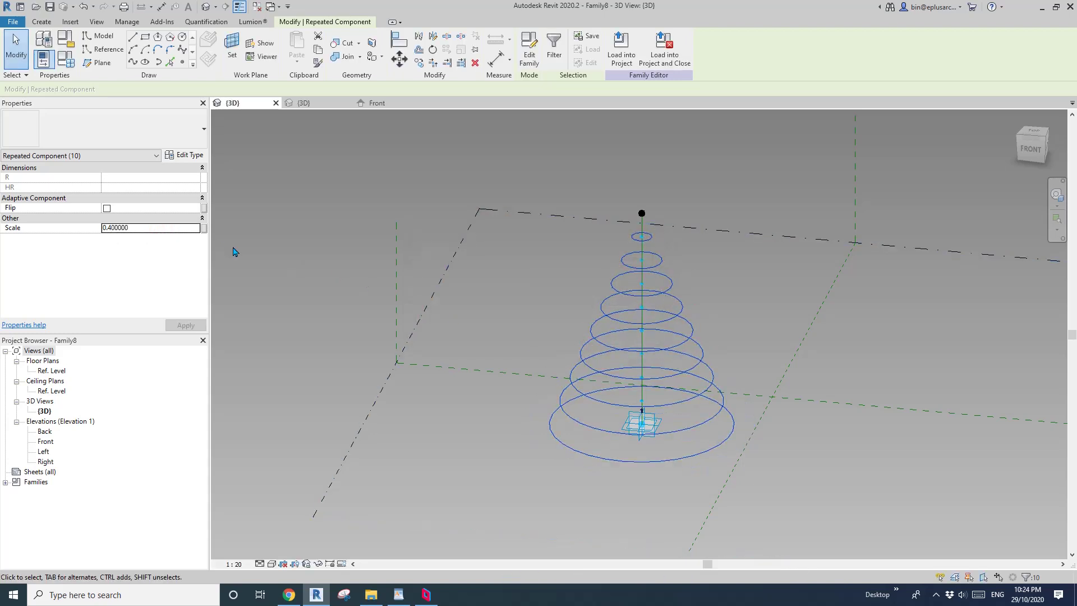
Set the Scale of all the repeated circles to 0.3, accepting the warning.
{"action": "left_click", "coordinate": [155, 229]}
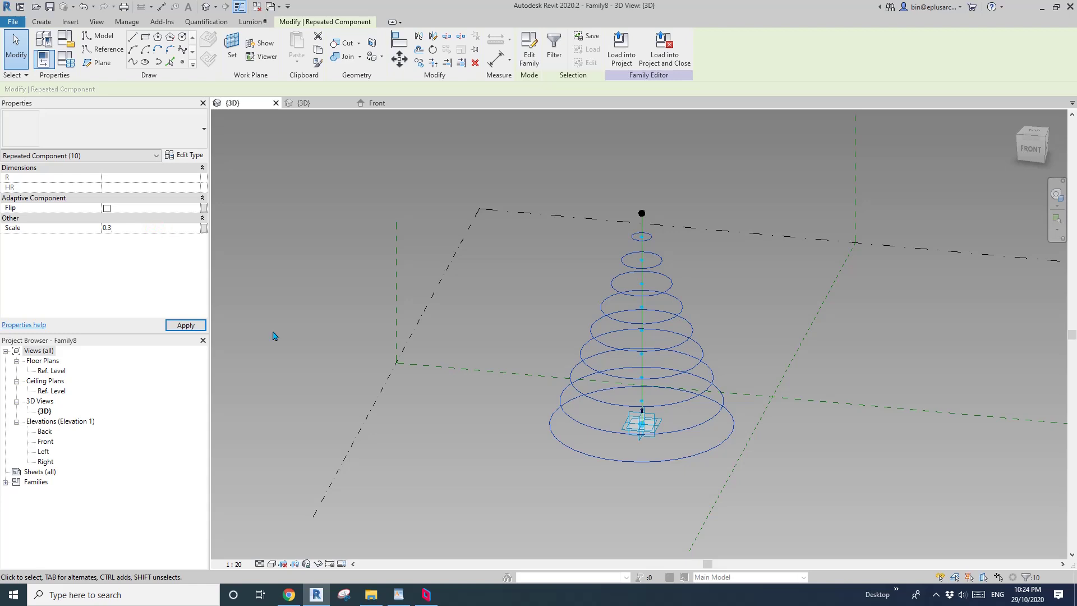
{"action": "type", "text": "0.3"}
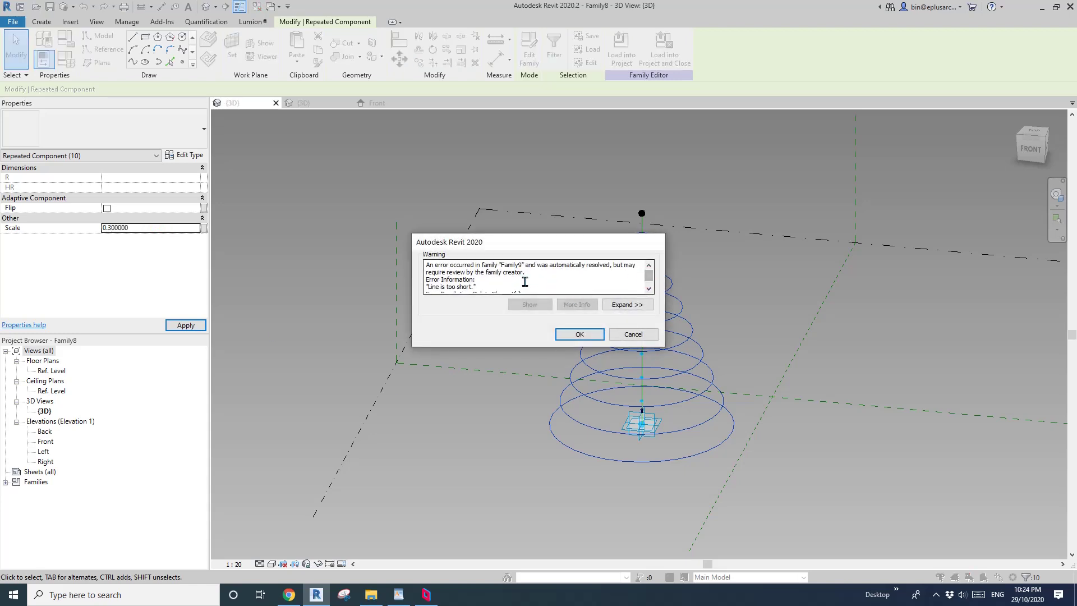
{"action": "left_click", "coordinate": [580, 334]}
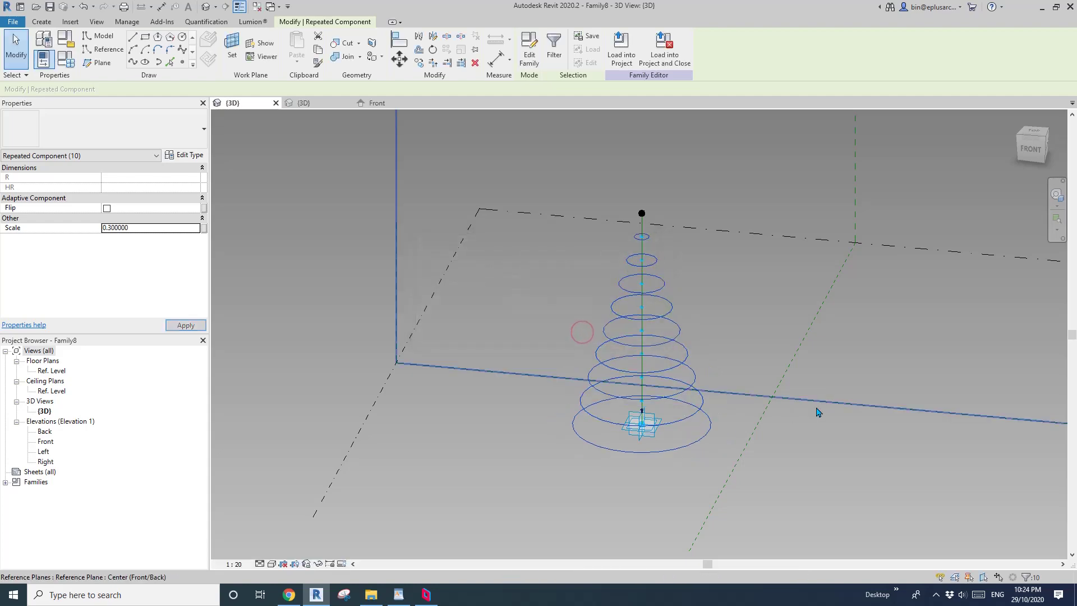
{"action": "middle_click_drag", "start_coordinate": [884, 409], "coordinate": [776, 414], "text": "shift"}
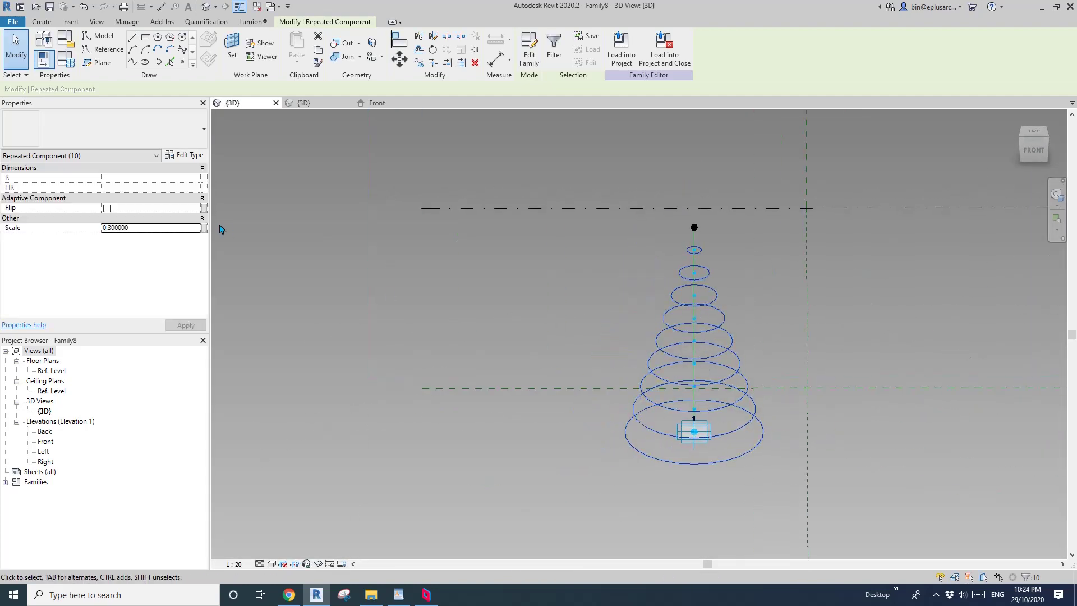
Set the Scale of all the selected repeated circles to 0.4, and clear the selection.
{"action": "left_click", "coordinate": [167, 229]}
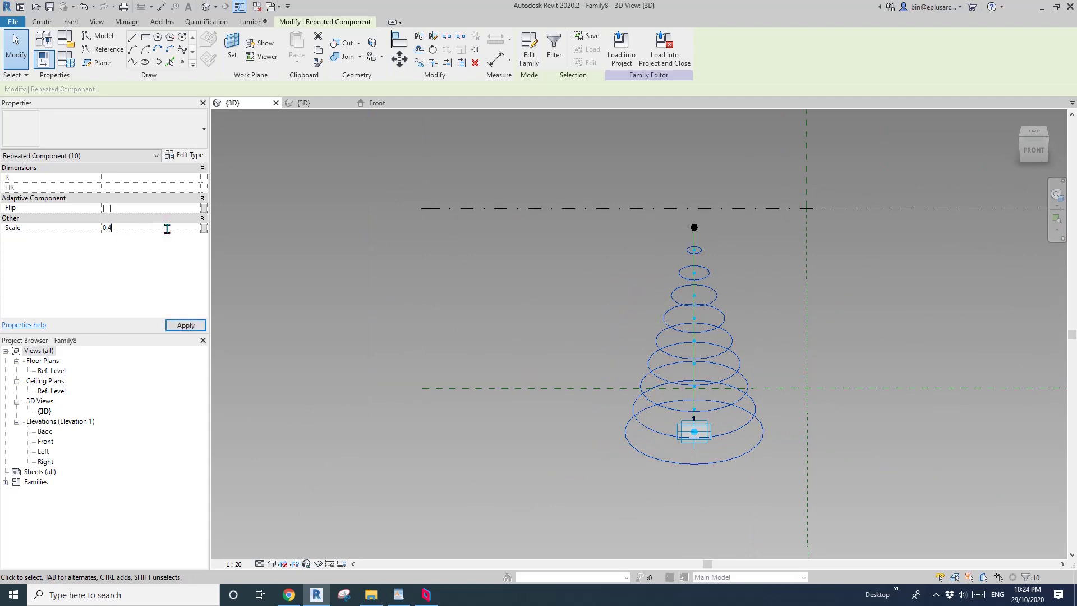
{"action": "type", "text": "0.4"}
{"action": "key", "text": "Return"}
{"action": "left_click", "coordinate": [588, 335]}
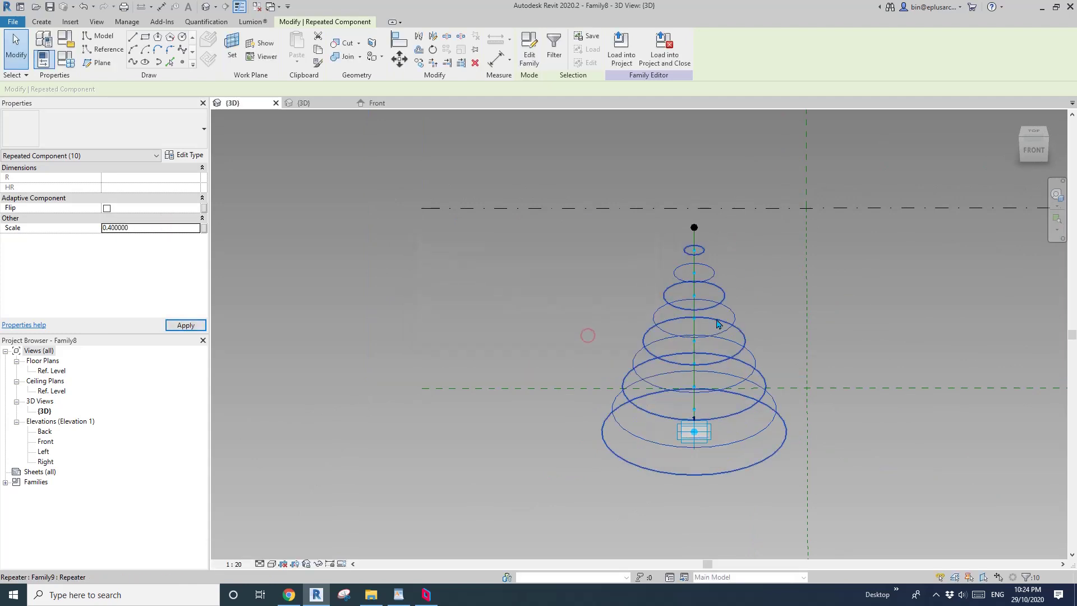
{"action": "scroll", "coordinate": [713, 328], "scroll_direction": "down", "scroll_amount": 2}
{"action": "key", "text": "Escape"}
{"action": "scroll", "coordinate": [552, 345], "scroll_direction": "up", "scroll_amount": 1}
{"action": "middle_click_drag", "start_coordinate": [689, 377], "coordinate": [538, 422], "text": "shift"}
Examine the spiral tower picture under item 40 in the WordPad notes, and compare it with the ring tower back in Revit.
{"action": "left_click", "coordinate": [398, 594]}
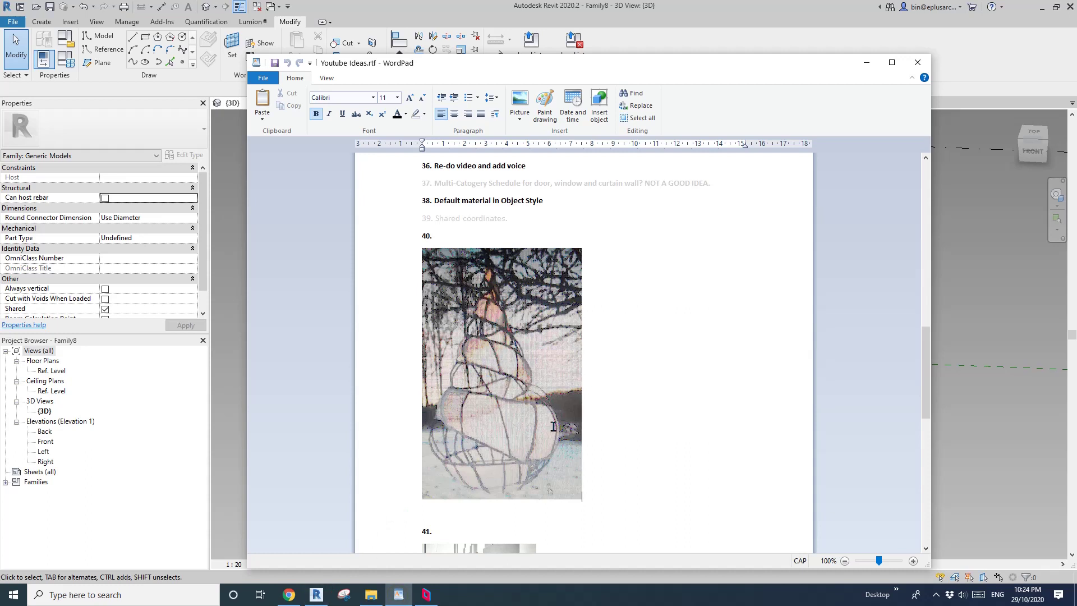
{"action": "left_click", "coordinate": [317, 599]}
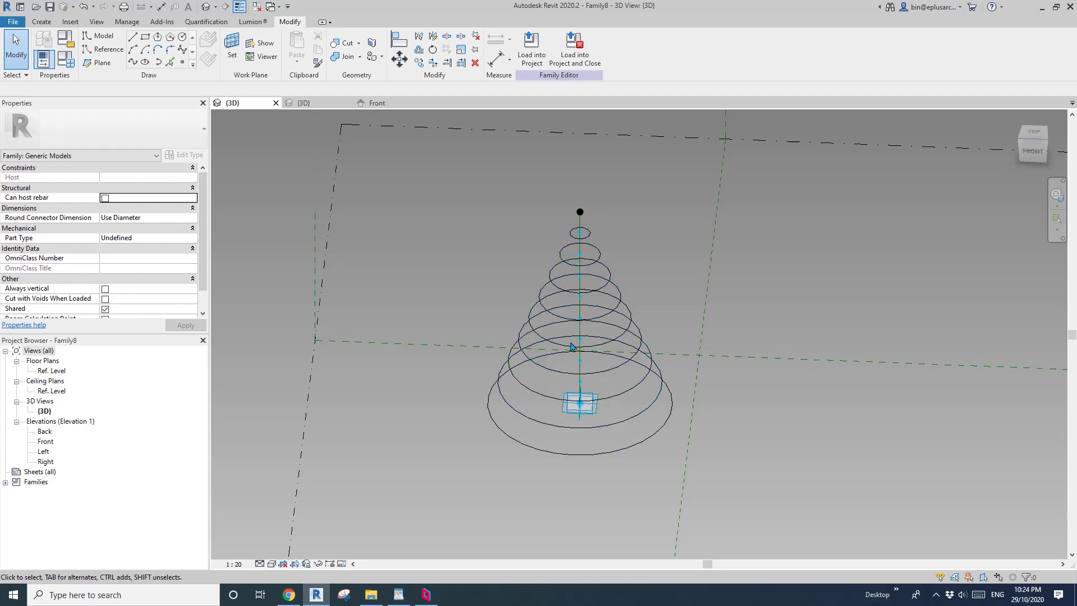
{"action": "middle_click_drag", "start_coordinate": [581, 360], "coordinate": [584, 433], "text": "shift"}
{"action": "middle_click_drag", "start_coordinate": [565, 336], "coordinate": [596, 216], "text": "shift"}
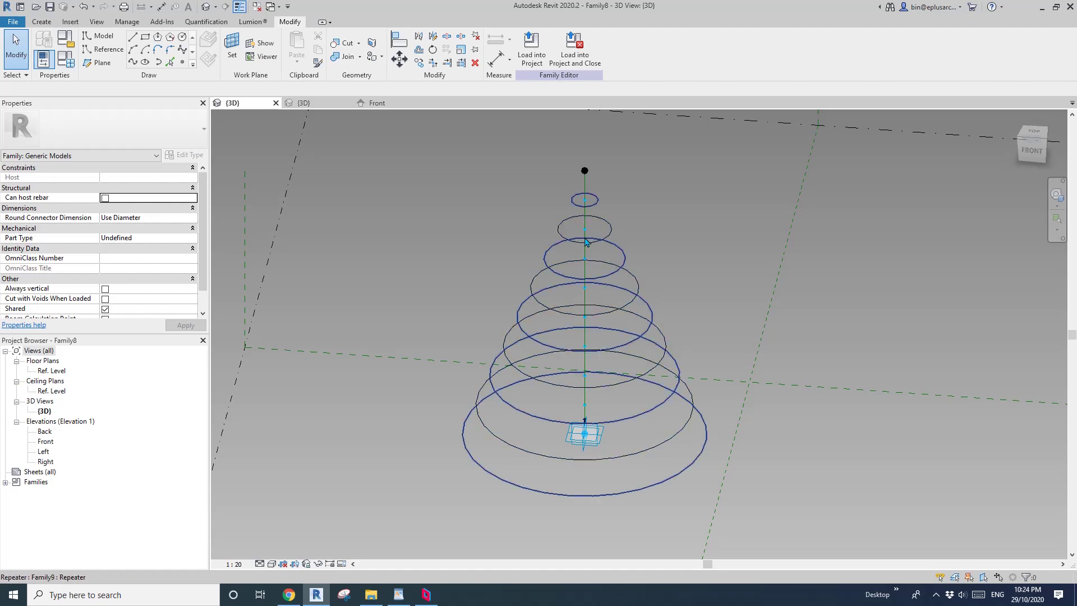
{"action": "middle_click_drag", "start_coordinate": [622, 306], "coordinate": [565, 300], "text": "shift"}
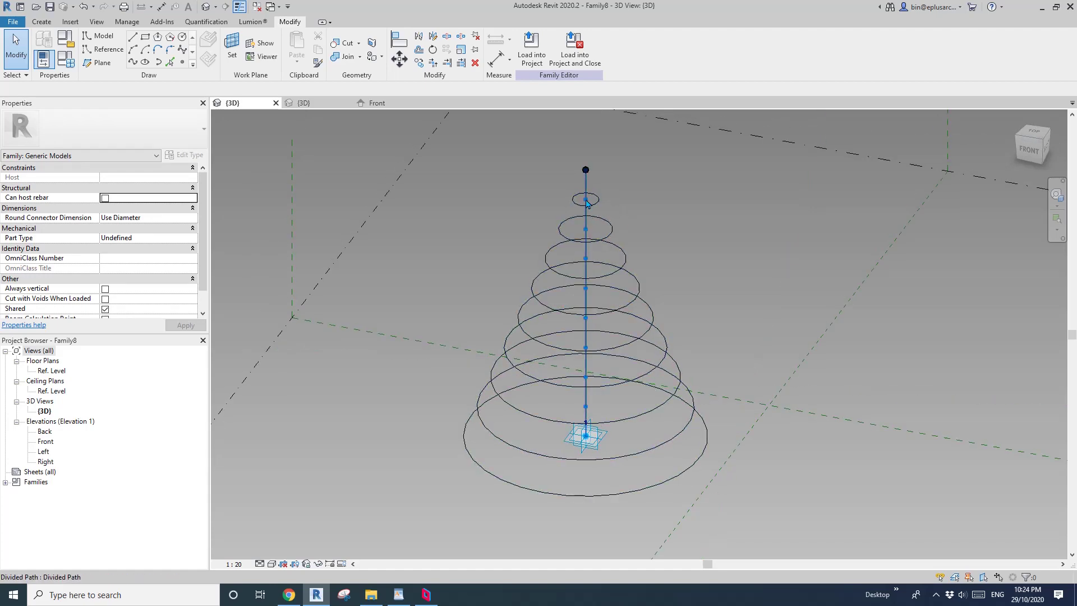
{"action": "middle_click_drag", "start_coordinate": [314, 181], "coordinate": [308, 186]}
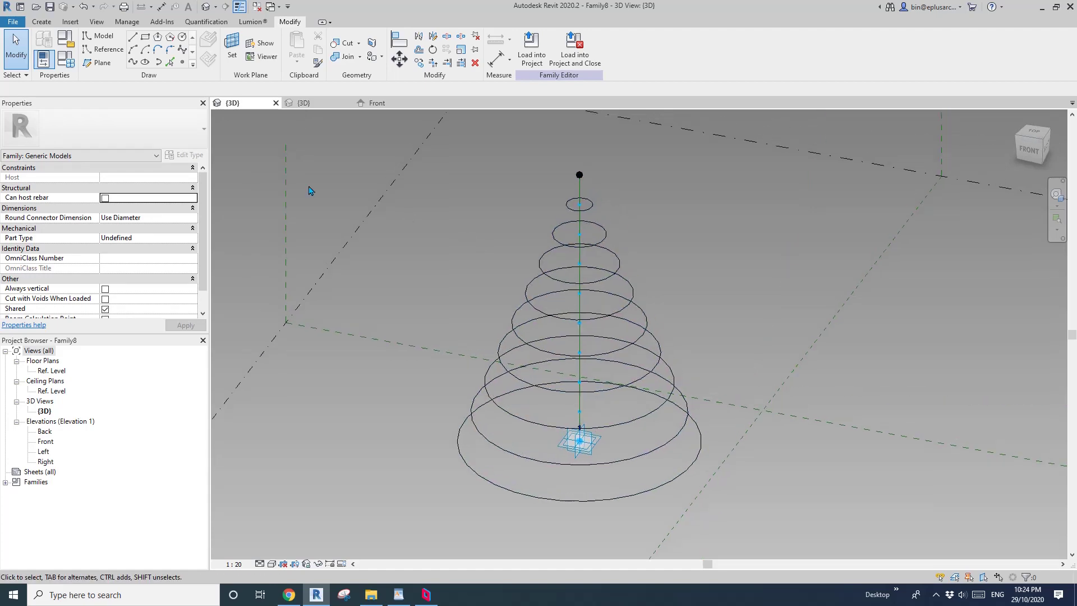
Place a reference point on the front of the topmost, smallest ring.
{"action": "left_click", "coordinate": [183, 62]}
{"action": "middle_click_drag", "start_coordinate": [500, 207], "coordinate": [465, 212]}
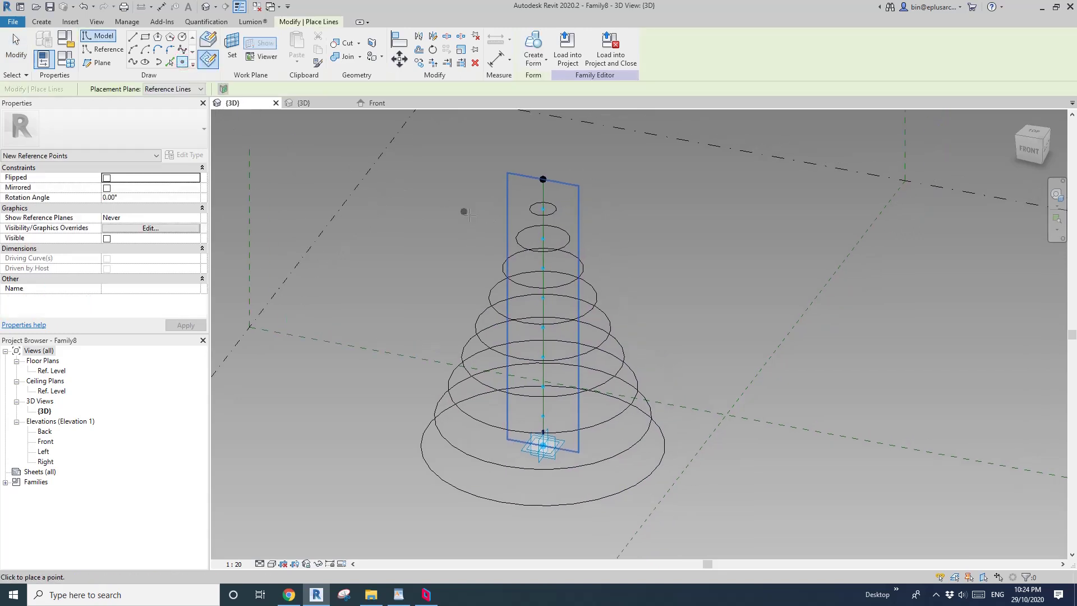
{"action": "scroll", "coordinate": [543, 228], "scroll_direction": "up", "scroll_amount": 1}
{"action": "middle_click_drag", "start_coordinate": [543, 228], "coordinate": [541, 236]}
{"action": "middle_click_drag", "start_coordinate": [341, 185], "coordinate": [340, 196]}
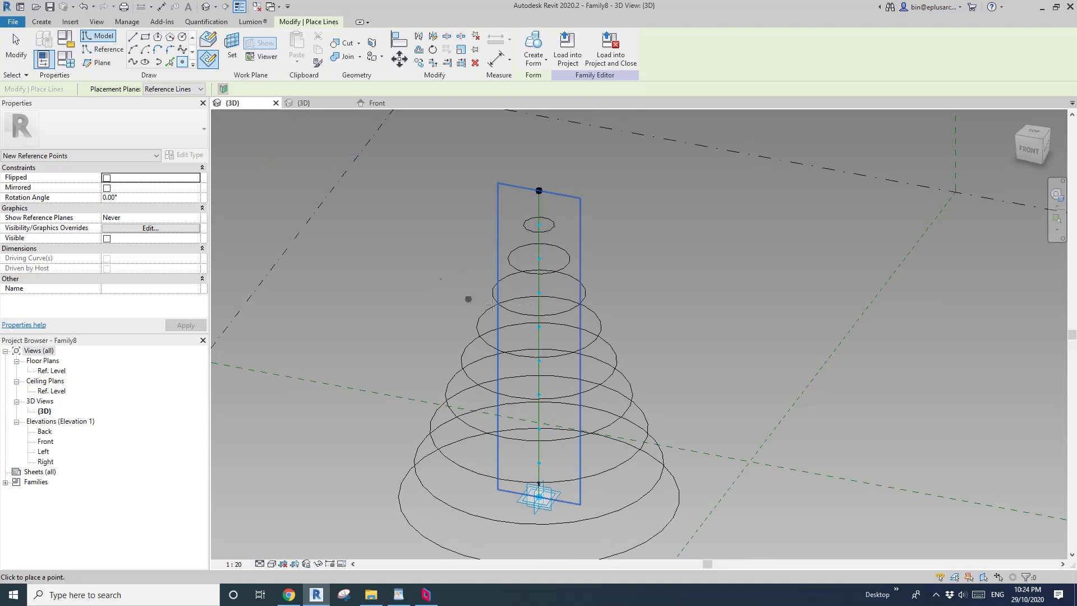
{"action": "middle_click_drag", "start_coordinate": [420, 261], "coordinate": [394, 256]}
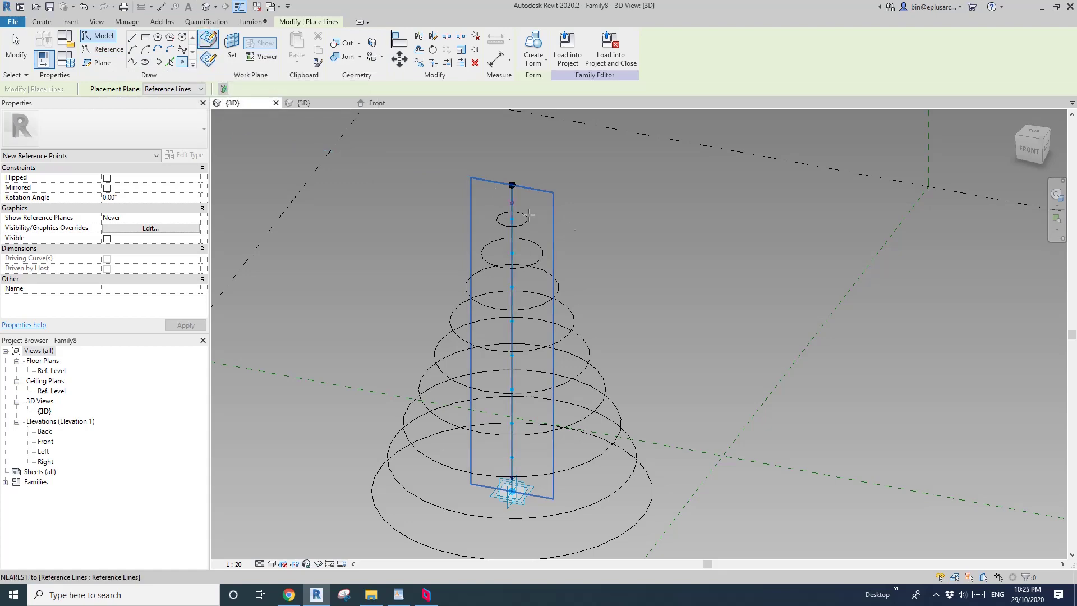
{"action": "middle_click_drag", "start_coordinate": [612, 262], "coordinate": [581, 279], "text": "shift"}
{"action": "scroll", "coordinate": [520, 252], "scroll_direction": "up", "scroll_amount": 2}
{"action": "middle_click_drag", "start_coordinate": [520, 229], "coordinate": [488, 195], "text": "shift"}
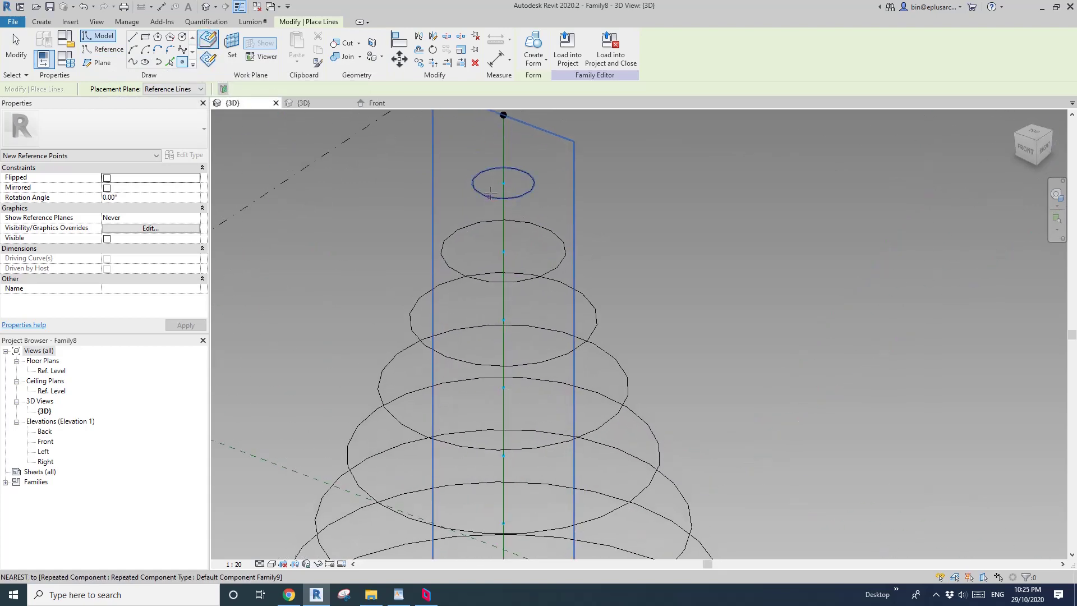
{"action": "scroll", "coordinate": [482, 196], "scroll_direction": "up", "scroll_amount": 2}
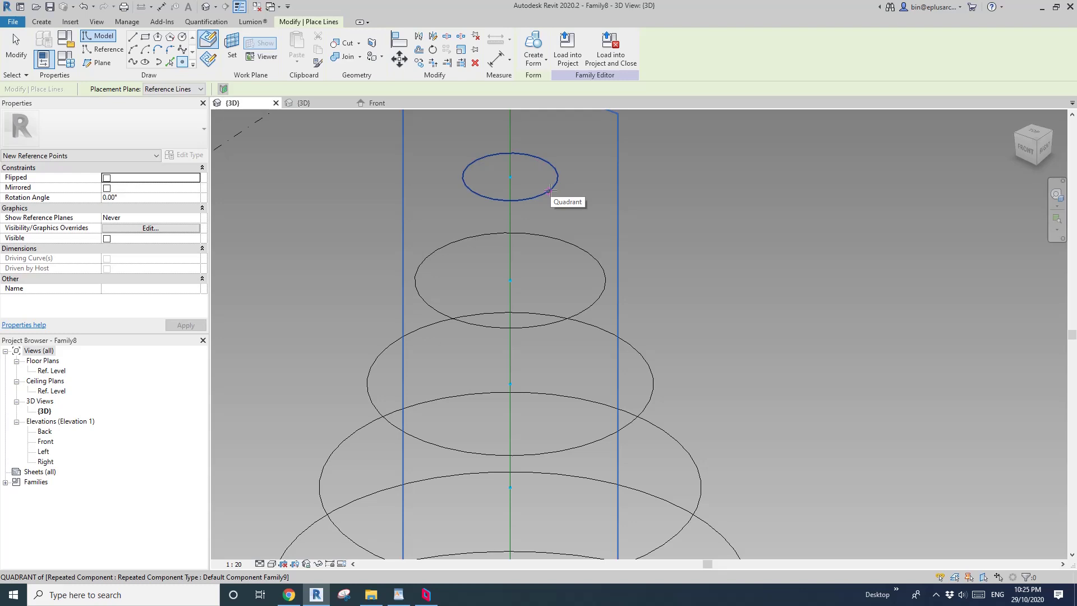
{"action": "left_click", "coordinate": [538, 158]}
{"action": "middle_click_drag", "start_coordinate": [517, 150], "coordinate": [502, 246]}
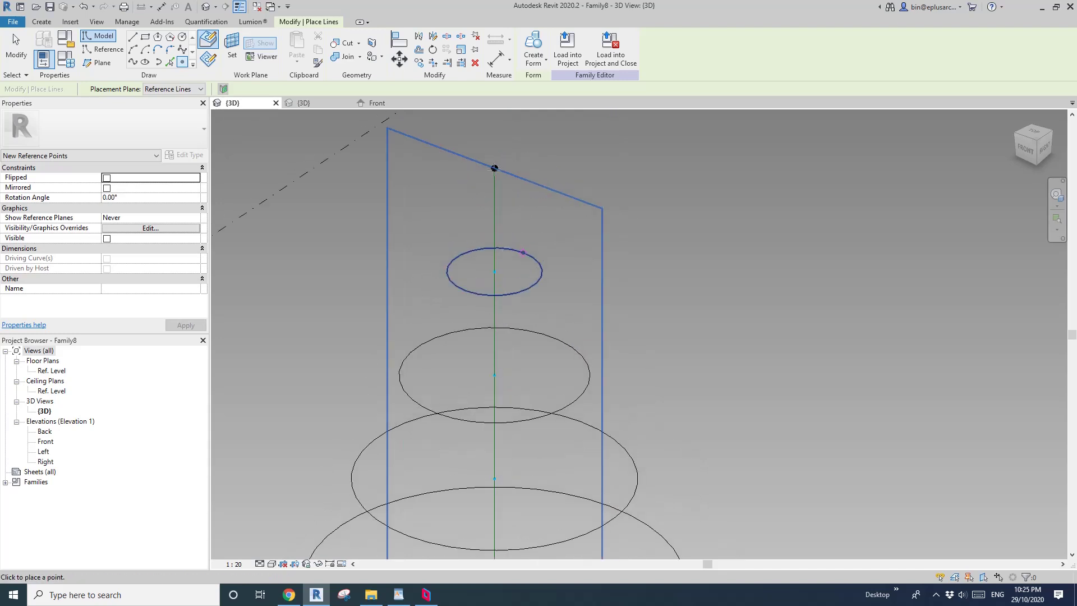
{"action": "left_click", "coordinate": [467, 290]}
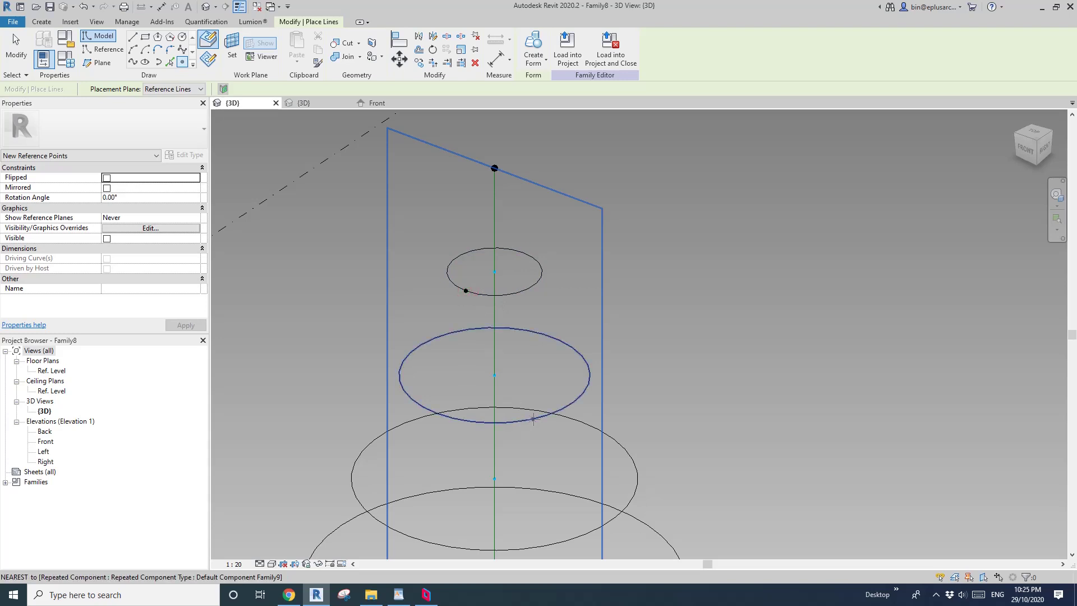
Place one reference point on each of the second to fifth rings, each a quarter turn further around the tower.
{"action": "left_click", "coordinate": [561, 415]}
{"action": "middle_click_drag", "start_coordinate": [561, 415], "coordinate": [606, 453], "text": "shift"}
{"action": "left_click", "coordinate": [571, 457]}
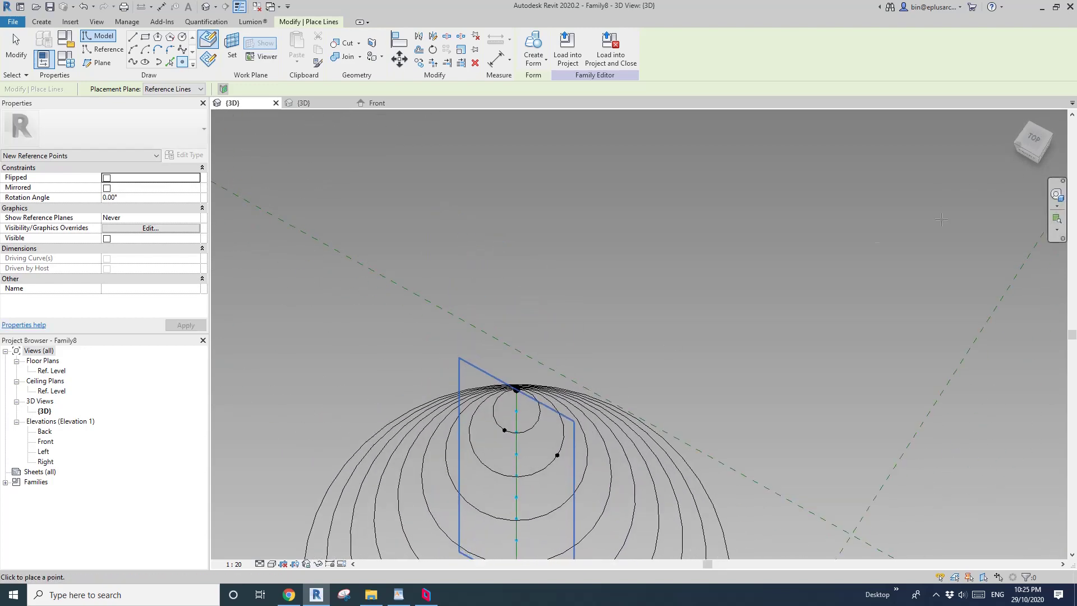
{"action": "left_click", "coordinate": [1032, 139]}
{"action": "middle_click_drag", "start_coordinate": [725, 365], "coordinate": [681, 311], "text": "shift"}
{"action": "scroll", "coordinate": [588, 369], "scroll_direction": "up", "scroll_amount": 2}
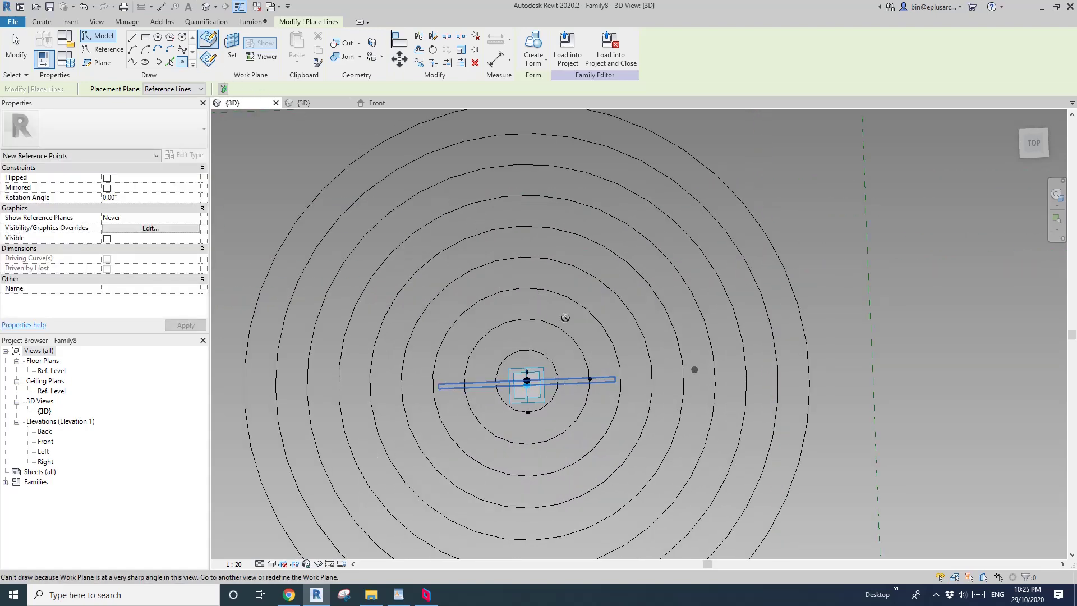
{"action": "middle_click_drag", "start_coordinate": [556, 321], "coordinate": [553, 301], "text": "shift"}
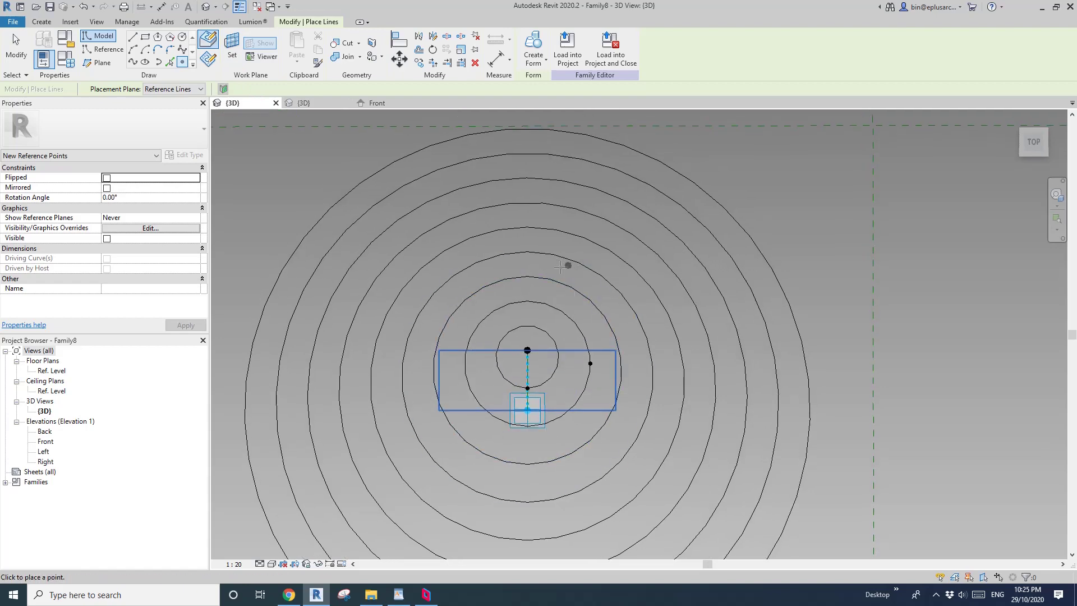
{"action": "left_click", "coordinate": [527, 276]}
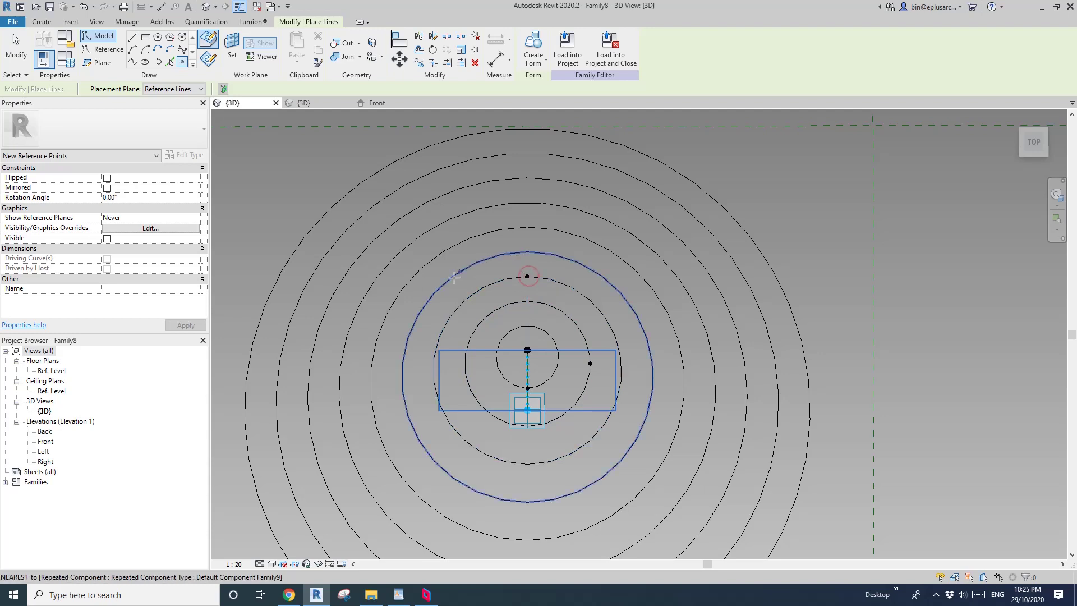
{"action": "left_click", "coordinate": [401, 377]}
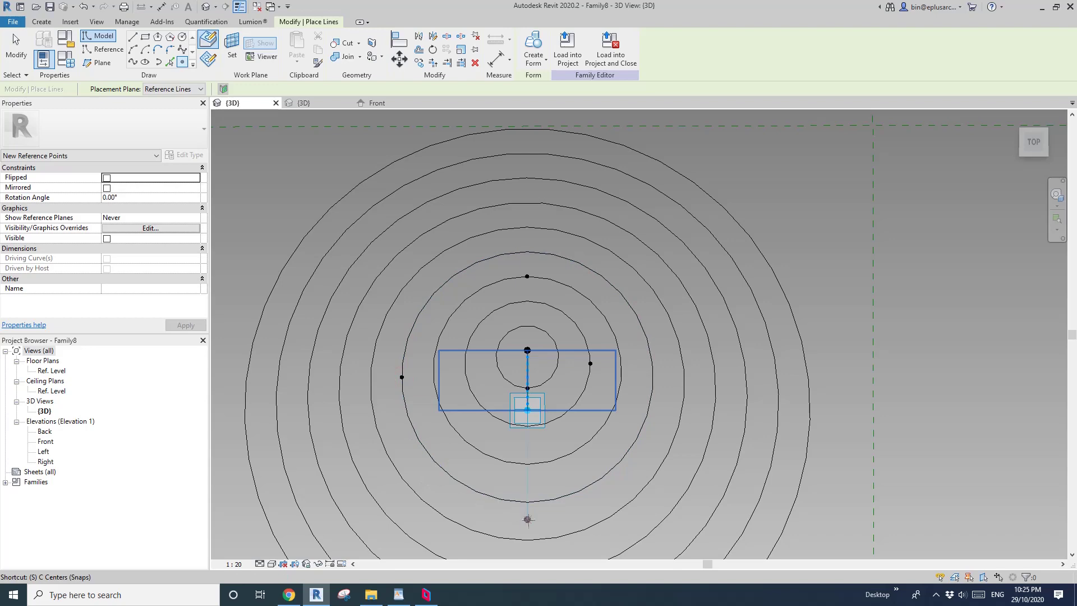
{"action": "left_click", "coordinate": [527, 539]}
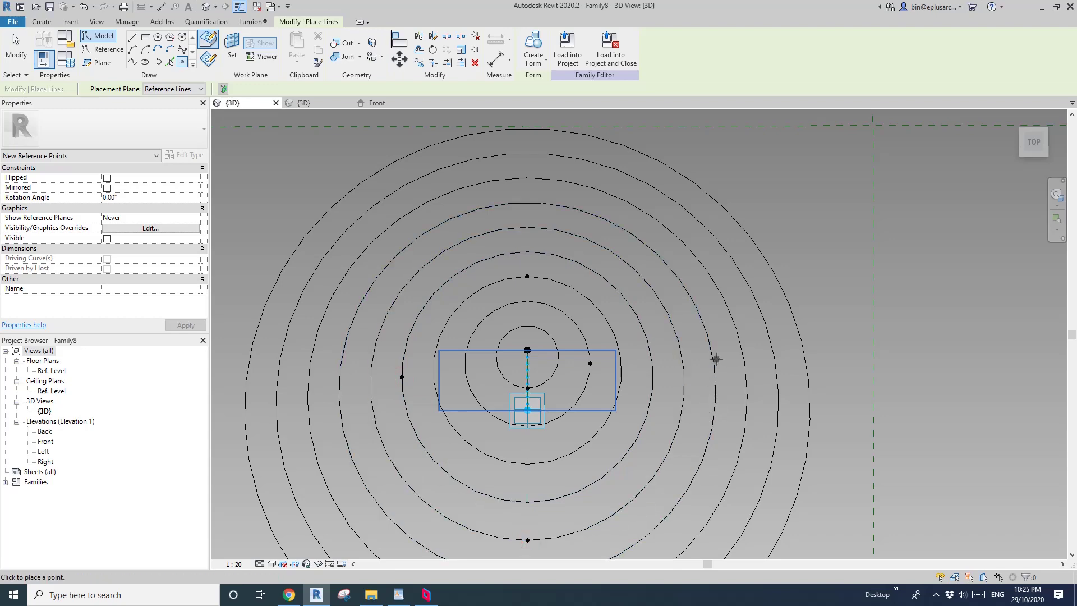
Place one reference point on each of the four outer rings, continuing the quarter-turn spiral, and finish placing points.
{"action": "middle_click_drag", "start_coordinate": [700, 442], "coordinate": [635, 365], "text": "shift"}
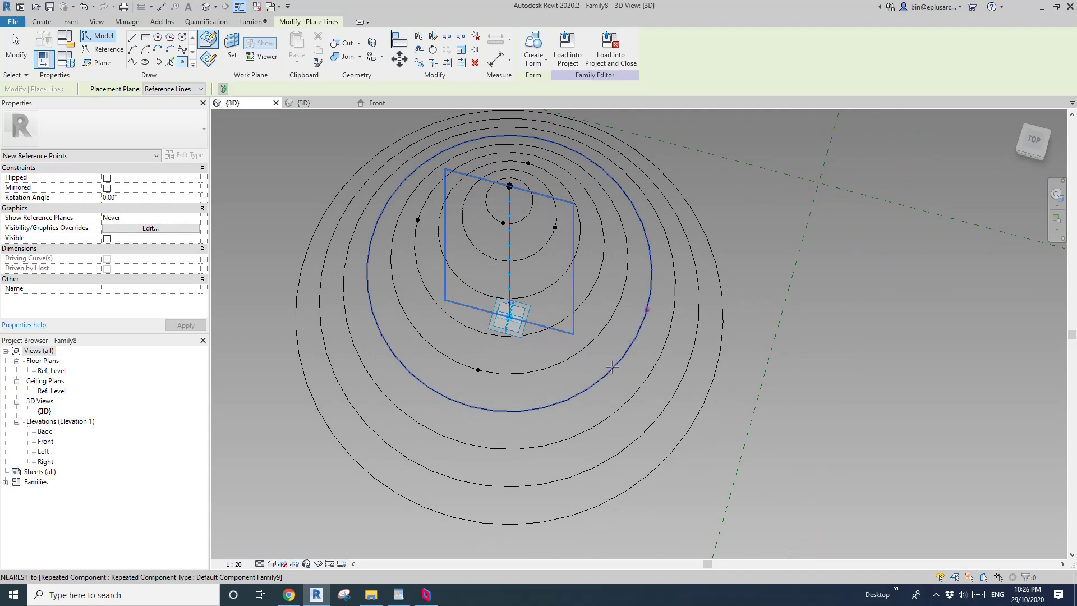
{"action": "left_click", "coordinate": [663, 355]}
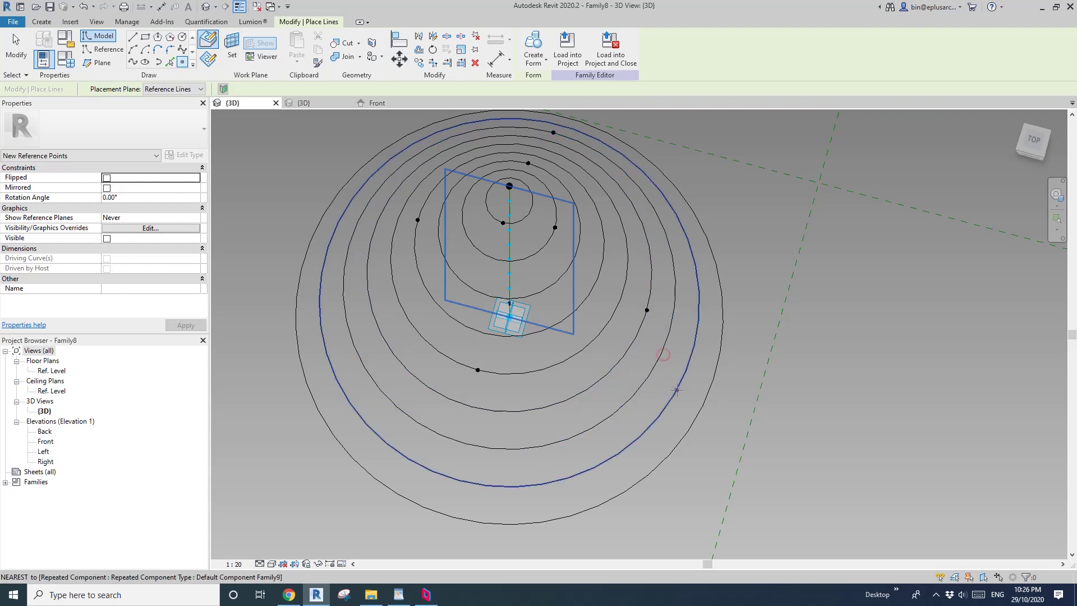
{"action": "left_click", "coordinate": [707, 401]}
{"action": "key", "text": "Escape"}
{"action": "scroll", "coordinate": [543, 372], "scroll_direction": "down", "scroll_amount": 2}
{"action": "middle_click_drag", "start_coordinate": [543, 372], "coordinate": [596, 430], "text": "shift"}
{"action": "middle_click_drag", "start_coordinate": [617, 387], "coordinate": [608, 385], "text": "shift"}
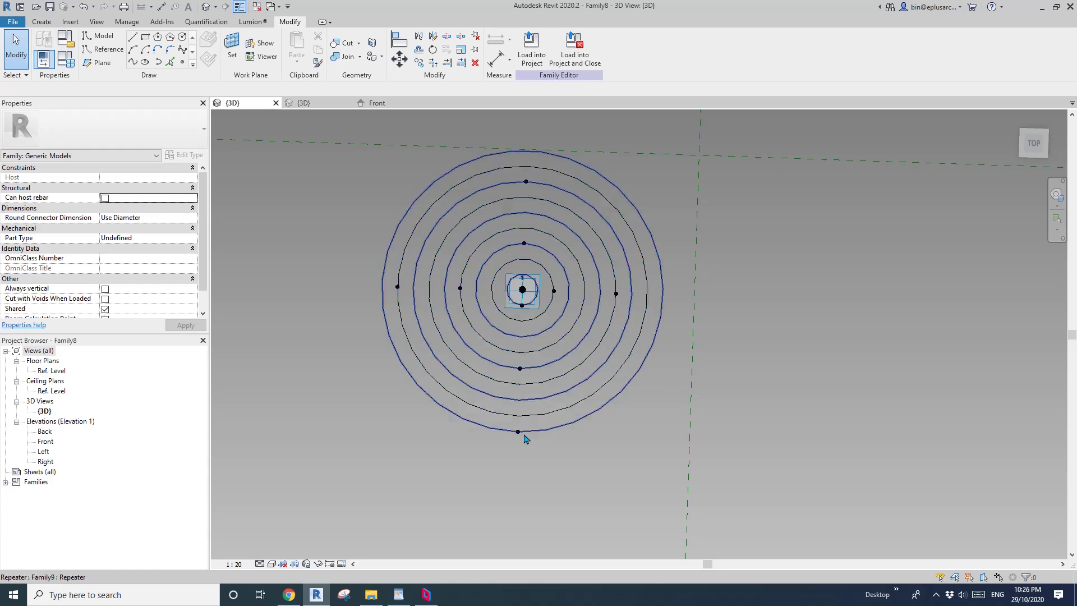
Draw a spline through the apex point and the reference points on the first three rings.
{"action": "scroll", "coordinate": [520, 437], "scroll_direction": "up", "scroll_amount": 1}
{"action": "scroll", "coordinate": [521, 436], "scroll_direction": "up", "scroll_amount": 2}
{"action": "scroll", "coordinate": [514, 304], "scroll_direction": "up", "scroll_amount": 1}
{"action": "middle_click_drag", "start_coordinate": [530, 232], "coordinate": [498, 222]}
{"action": "left_click", "coordinate": [498, 221]}
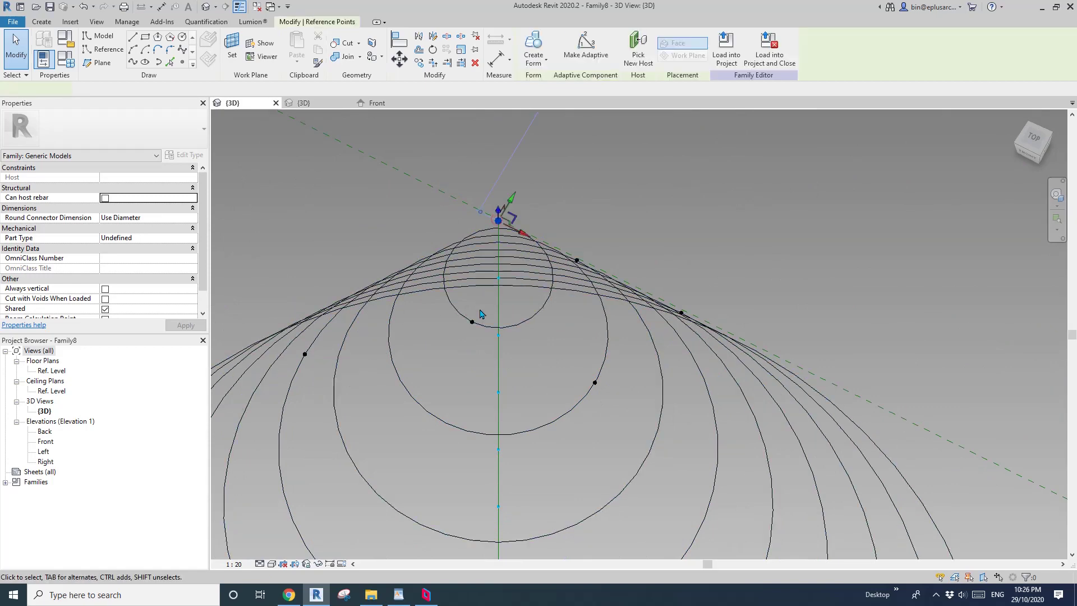
{"action": "left_click", "coordinate": [595, 382], "text": "ctrl"}
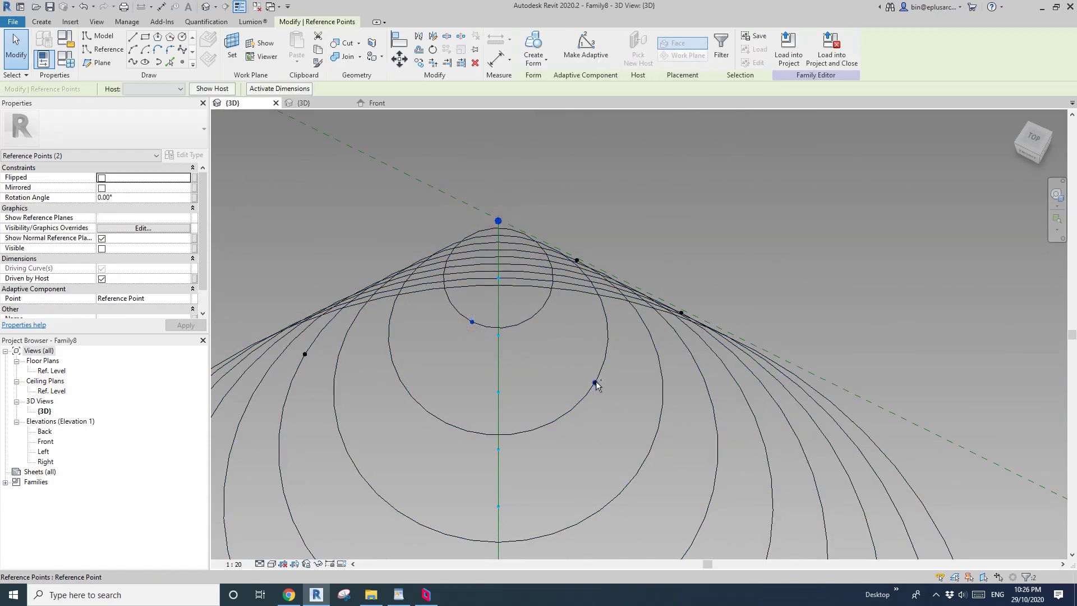
{"action": "middle_click_drag", "start_coordinate": [595, 381], "coordinate": [651, 381], "text": "shift"}
{"action": "left_click", "coordinate": [631, 301], "text": "ctrl"}
{"action": "scroll", "coordinate": [632, 298], "scroll_direction": "down", "scroll_amount": 3}
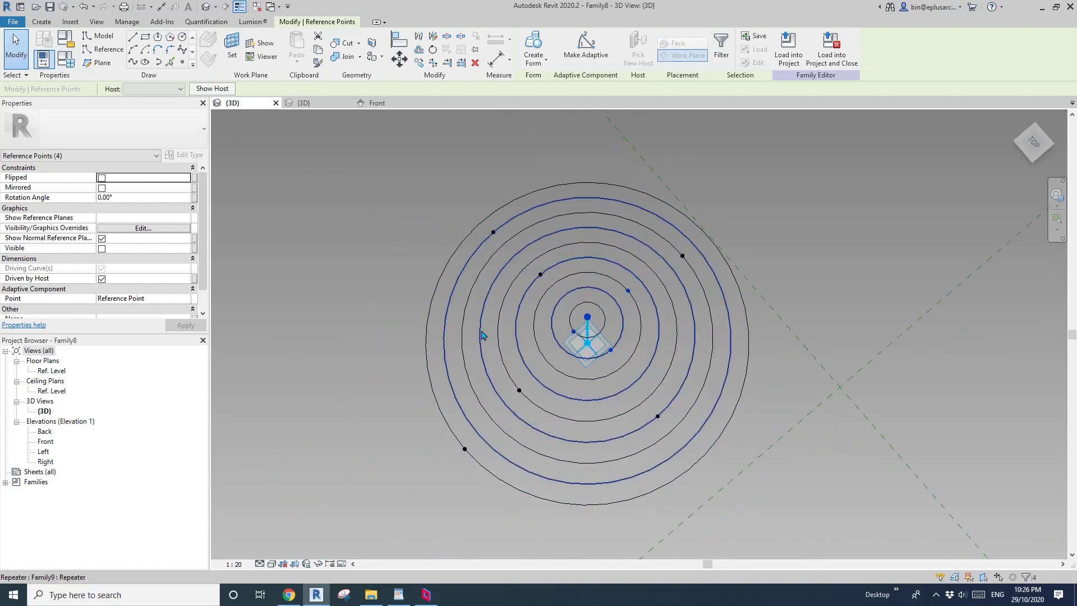
{"action": "middle_click_drag", "start_coordinate": [510, 327], "coordinate": [483, 335]}
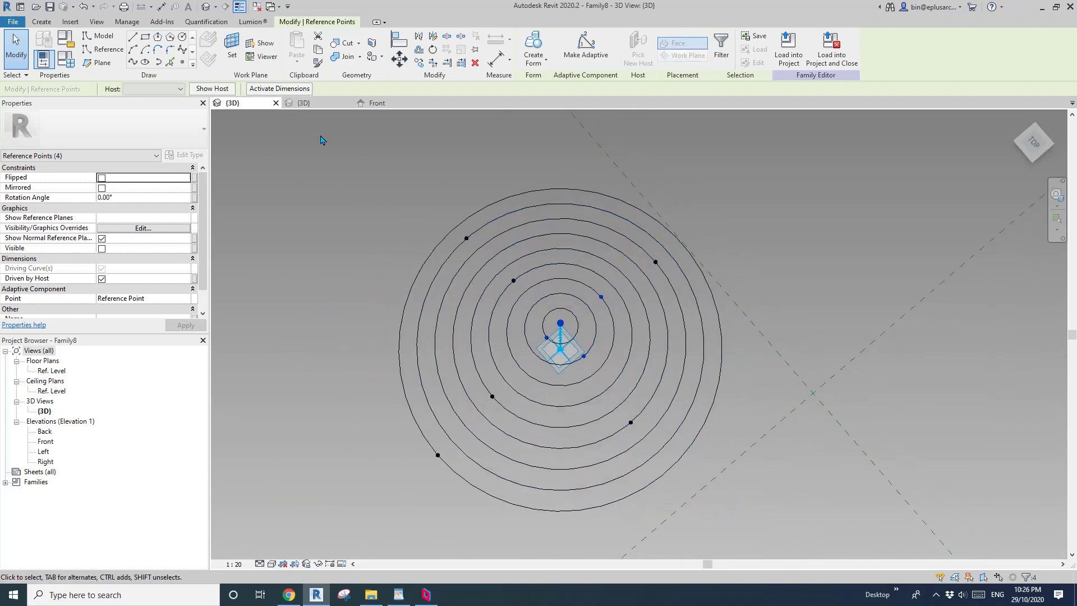
{"action": "left_click", "coordinate": [132, 63]}
{"action": "middle_click_drag", "start_coordinate": [478, 243], "coordinate": [313, 228], "text": "shift"}
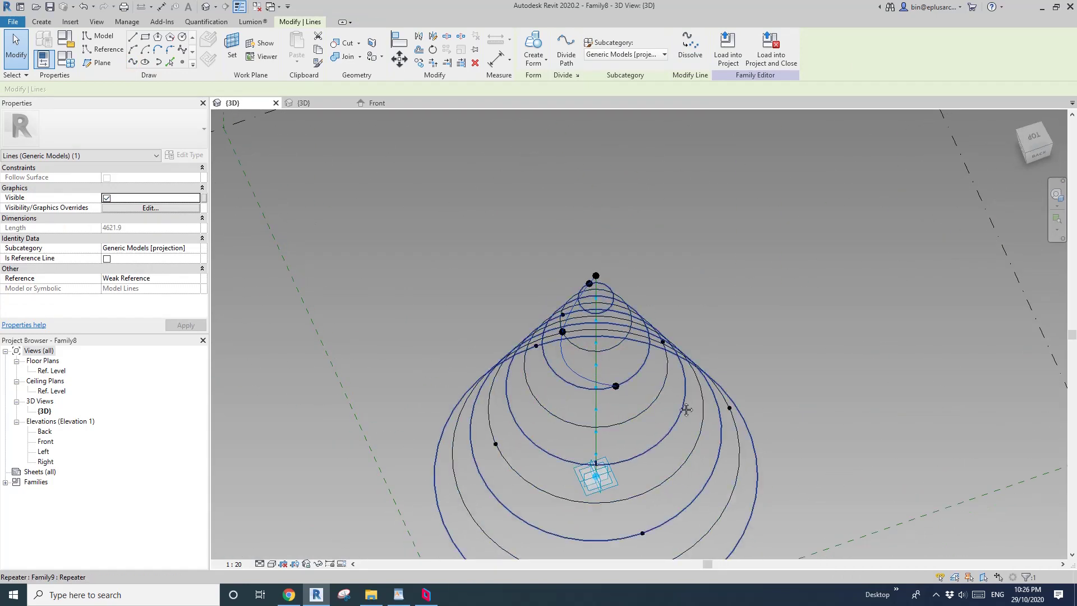
{"action": "scroll", "coordinate": [549, 373], "scroll_direction": "up", "scroll_amount": 2}
{"action": "key", "text": "Escape"}
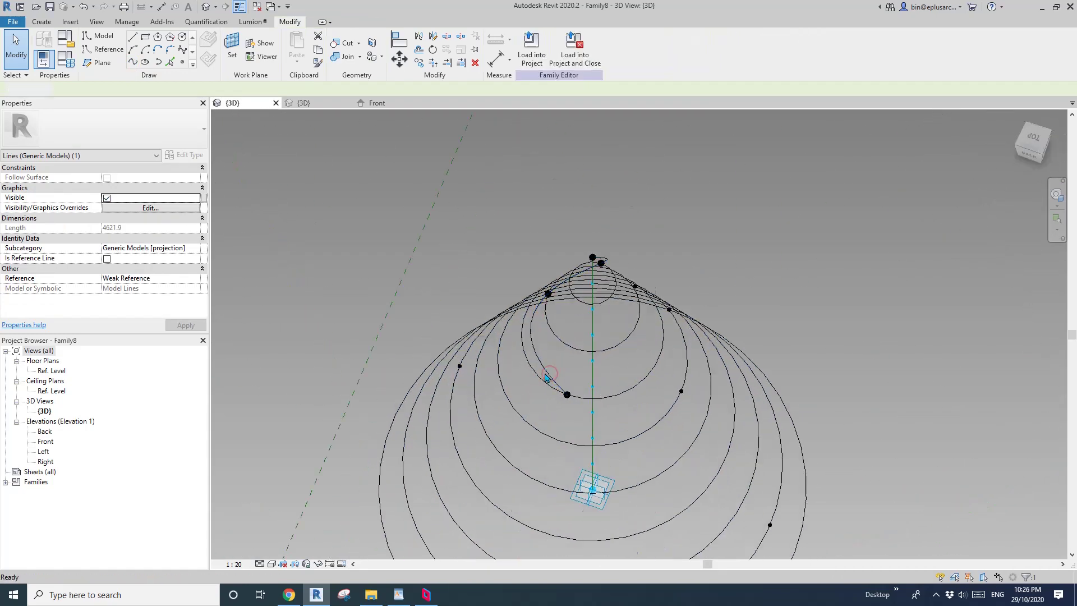
Try to extend the spiral by combining the spline with the fourth ring's reference point, and undo the resulting form.
{"action": "key", "text": "Tab"}
{"action": "left_click", "coordinate": [550, 373]}
{"action": "key", "text": "Escape"}
{"action": "left_click", "coordinate": [550, 375]}
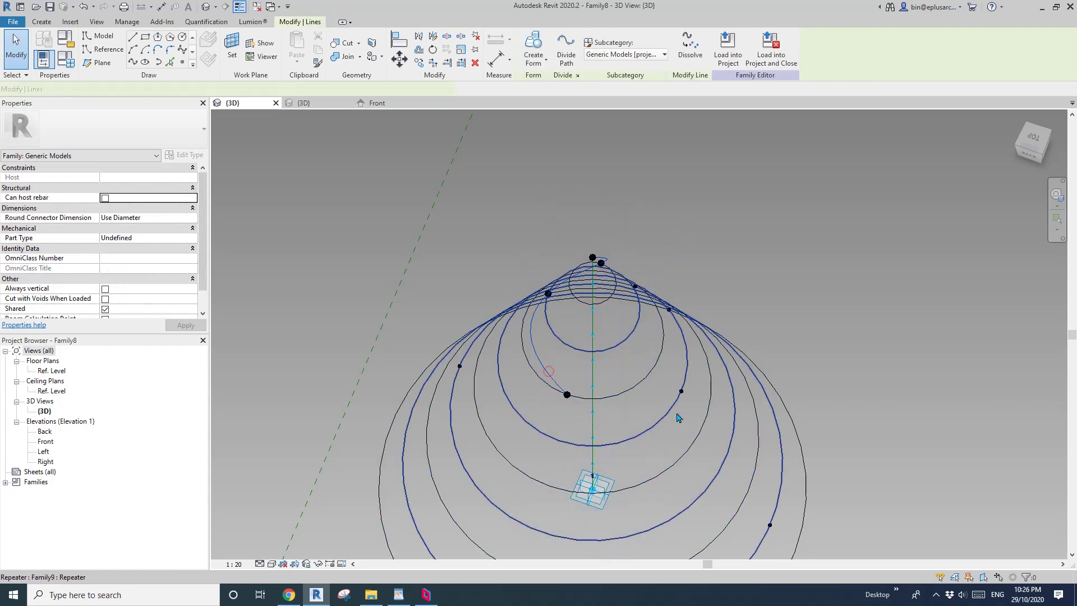
{"action": "left_click", "coordinate": [682, 391], "text": "ctrl"}
{"action": "scroll", "coordinate": [682, 391], "scroll_direction": "down", "scroll_amount": 2}
{"action": "middle_click_drag", "start_coordinate": [699, 394], "coordinate": [673, 412], "text": "shift"}
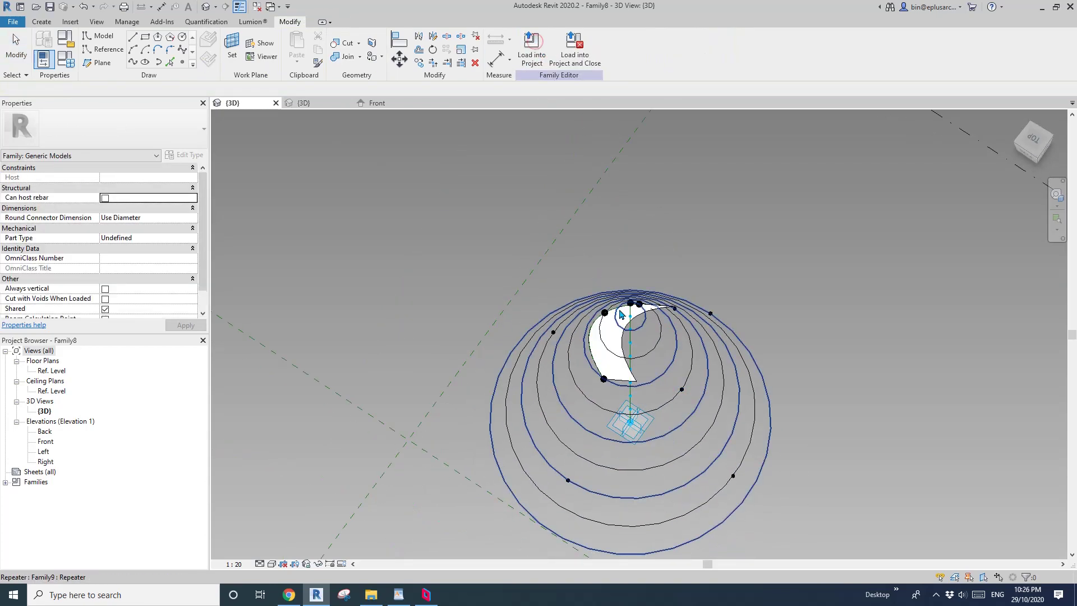
{"action": "key", "text": "ctrl+z"}
Try Create Form with the spiral spline and the fourth ring's reference point selected, and undo it.
{"action": "scroll", "coordinate": [590, 360], "scroll_direction": "up", "scroll_amount": 2}
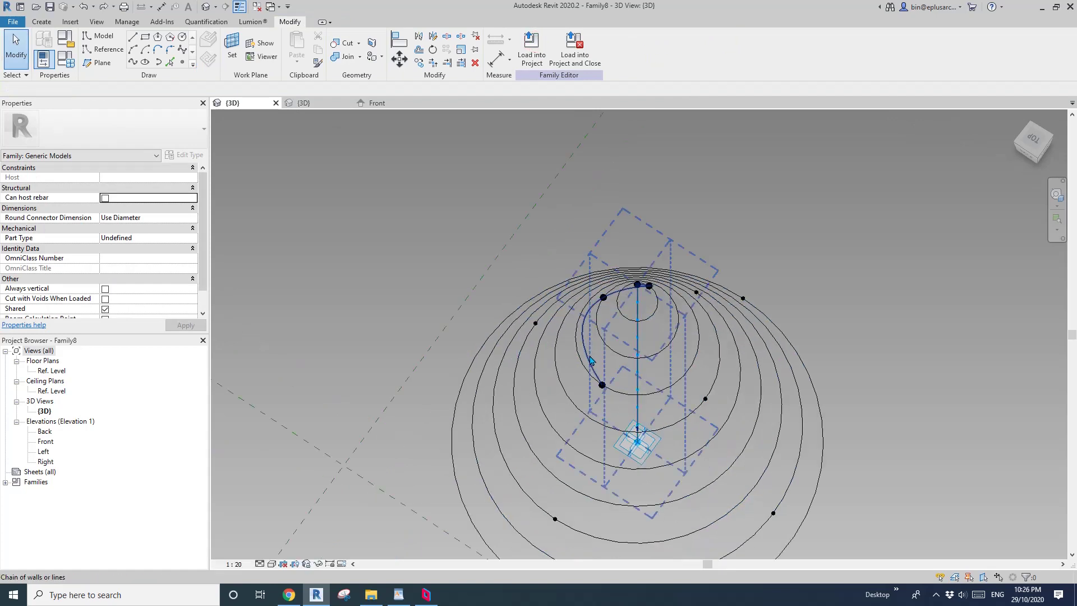
{"action": "left_click", "coordinate": [589, 360]}
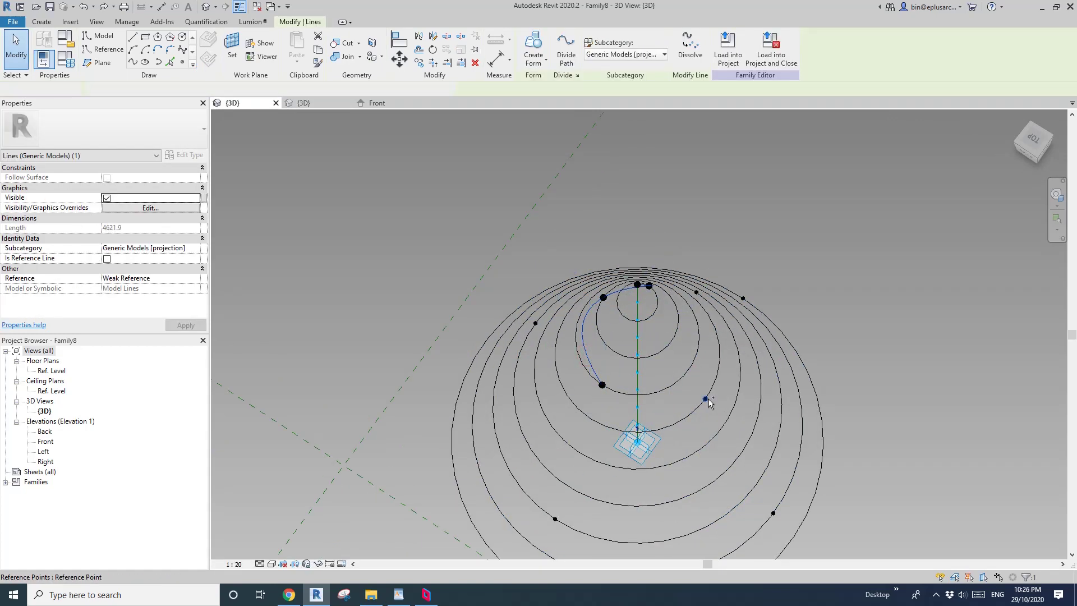
{"action": "left_click", "coordinate": [706, 400], "text": "ctrl"}
{"action": "left_click", "coordinate": [534, 48]}
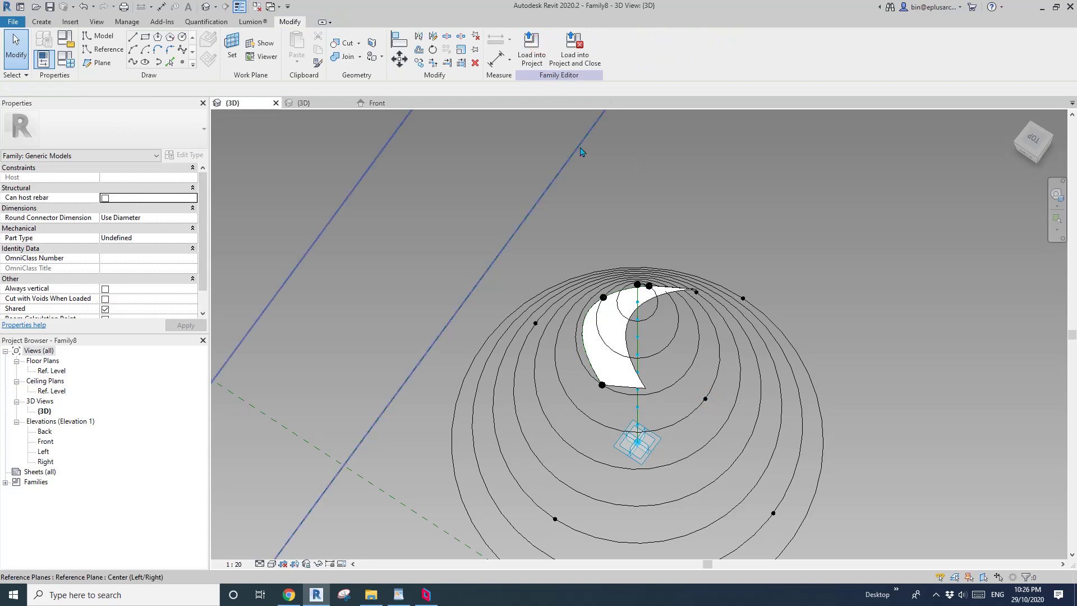
{"action": "key", "text": "ctrl+z"}
{"action": "key", "text": "Tab"}
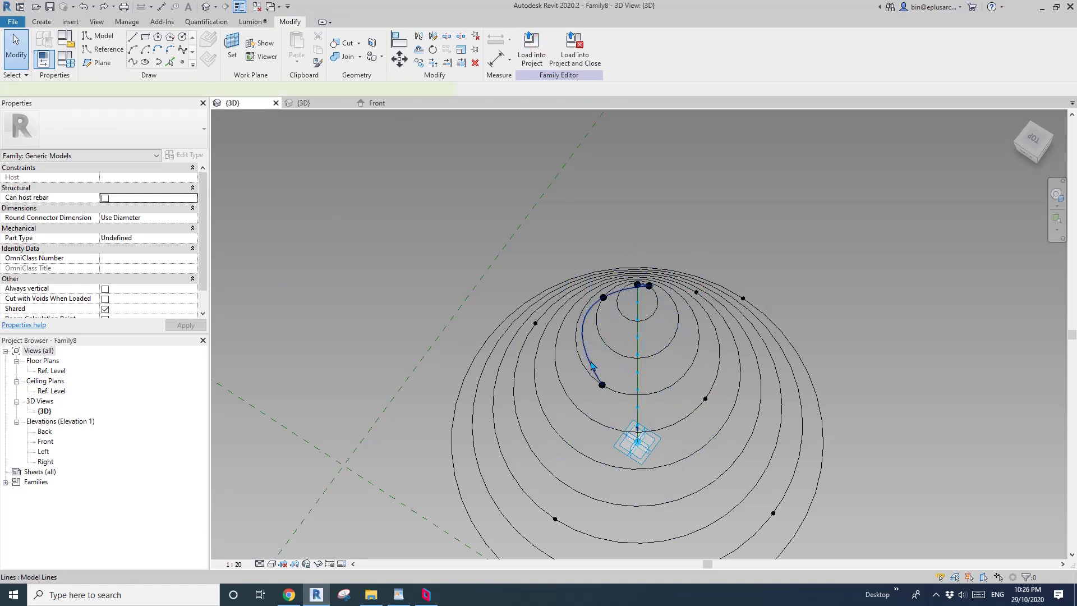
Extend the spiral spline through the reference points on the fourth, fifth and sixth rings using Spline Through Points.
{"action": "left_click", "coordinate": [592, 366]}
{"action": "left_click", "coordinate": [706, 400], "text": "ctrl"}
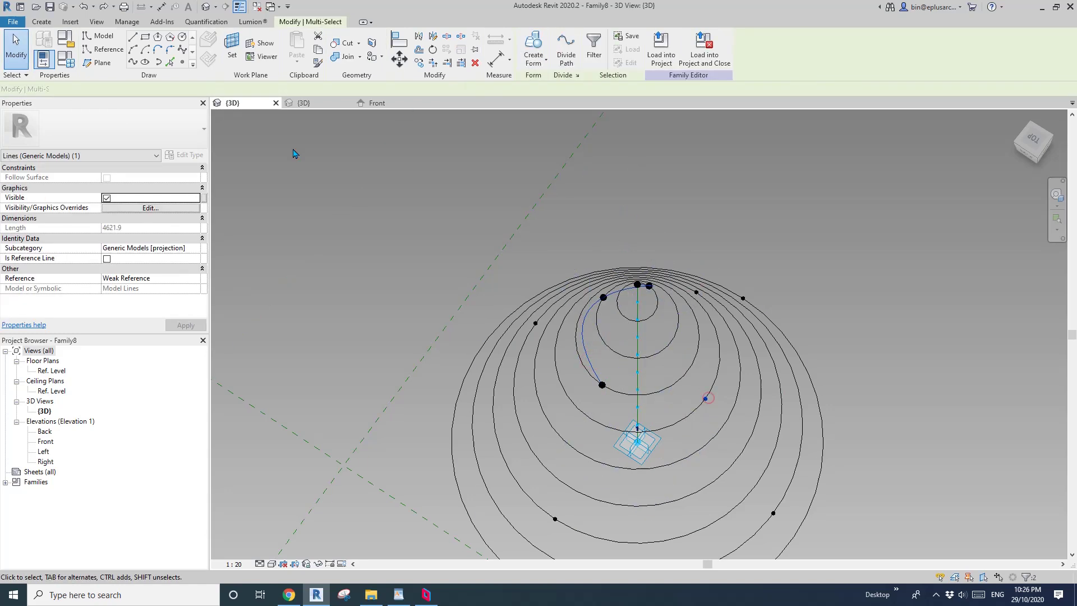
{"action": "left_click", "coordinate": [133, 63]}
{"action": "middle_click_drag", "start_coordinate": [597, 314], "coordinate": [427, 297]}
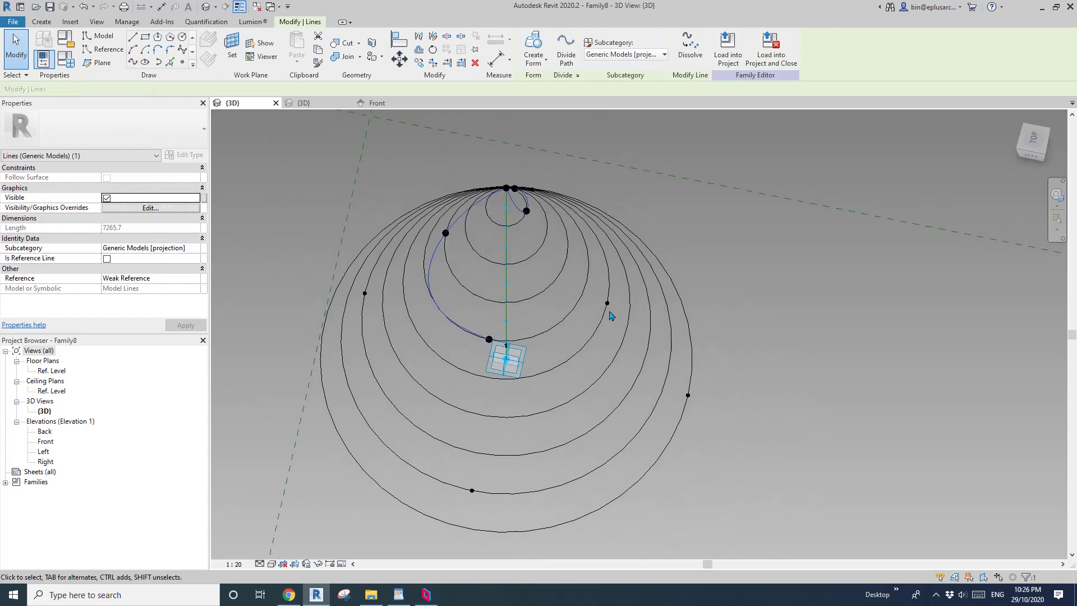
{"action": "left_click", "coordinate": [607, 303], "text": "ctrl"}
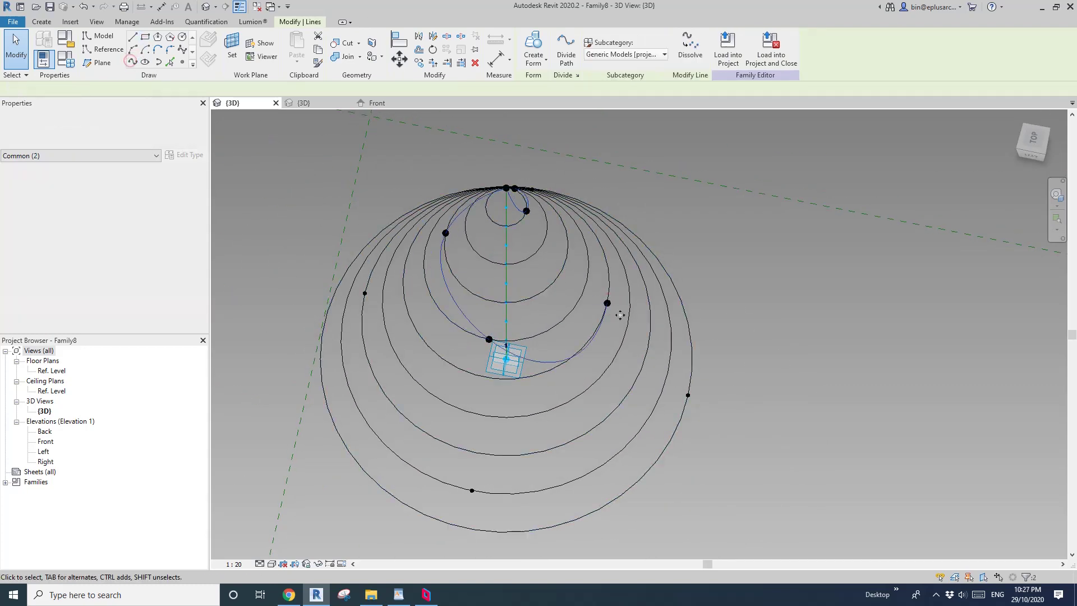
{"action": "middle_click_drag", "start_coordinate": [617, 308], "coordinate": [426, 320], "text": "shift"}
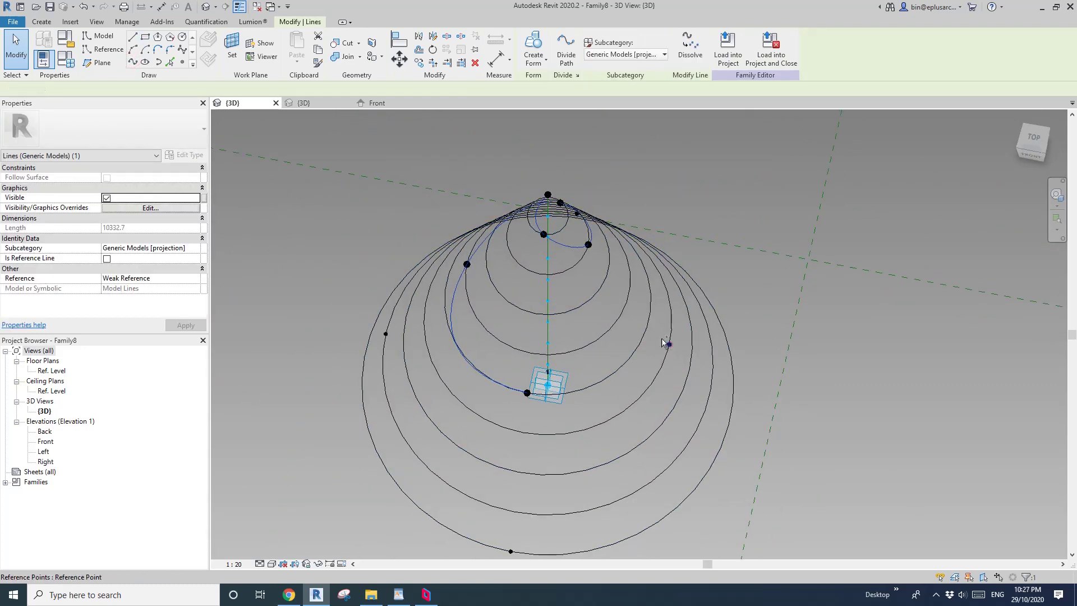
{"action": "left_click", "coordinate": [667, 344], "text": "ctrl"}
{"action": "middle_click_drag", "start_coordinate": [676, 311], "coordinate": [440, 300], "text": "shift"}
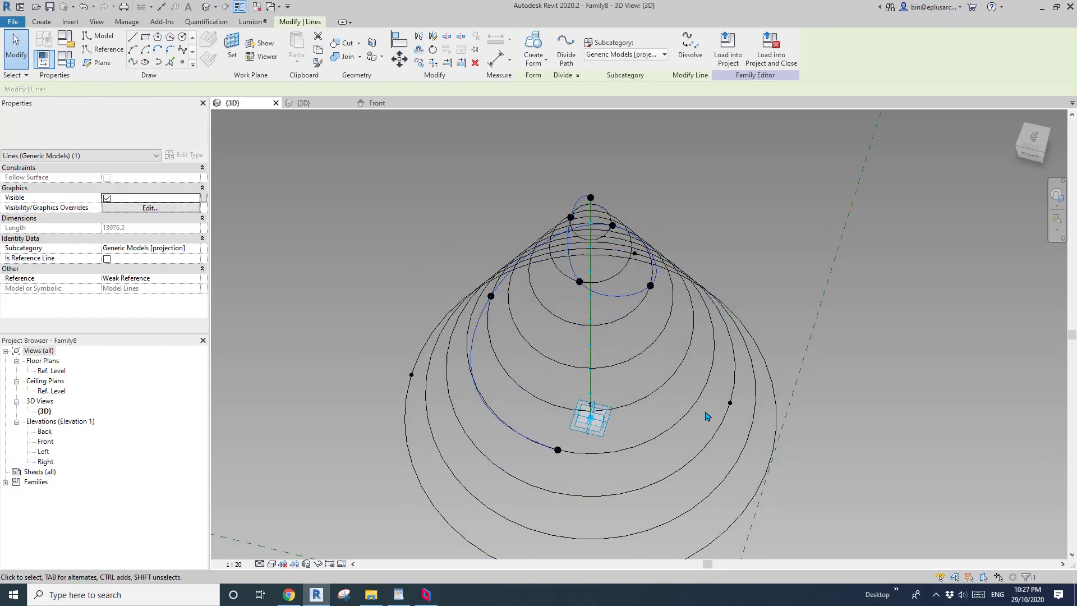
Extend the spiral spline through the reference points on the three remaining lower rings.
{"action": "left_click", "coordinate": [133, 62]}
{"action": "scroll", "coordinate": [790, 360], "scroll_direction": "down", "scroll_amount": 1}
{"action": "middle_click_drag", "start_coordinate": [790, 360], "coordinate": [426, 247]}
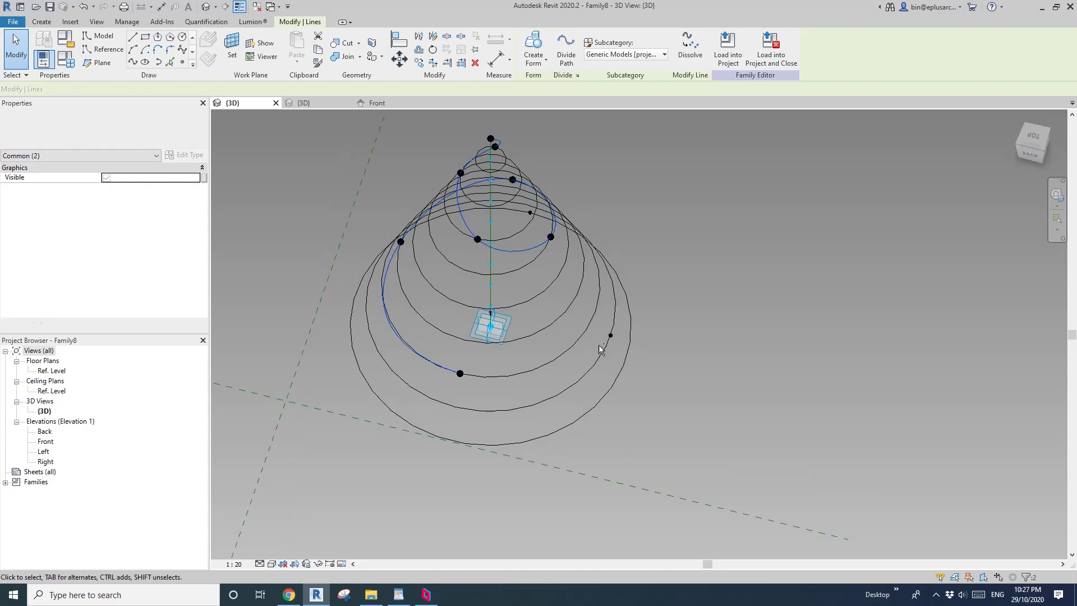
{"action": "left_click", "coordinate": [611, 335], "text": "ctrl"}
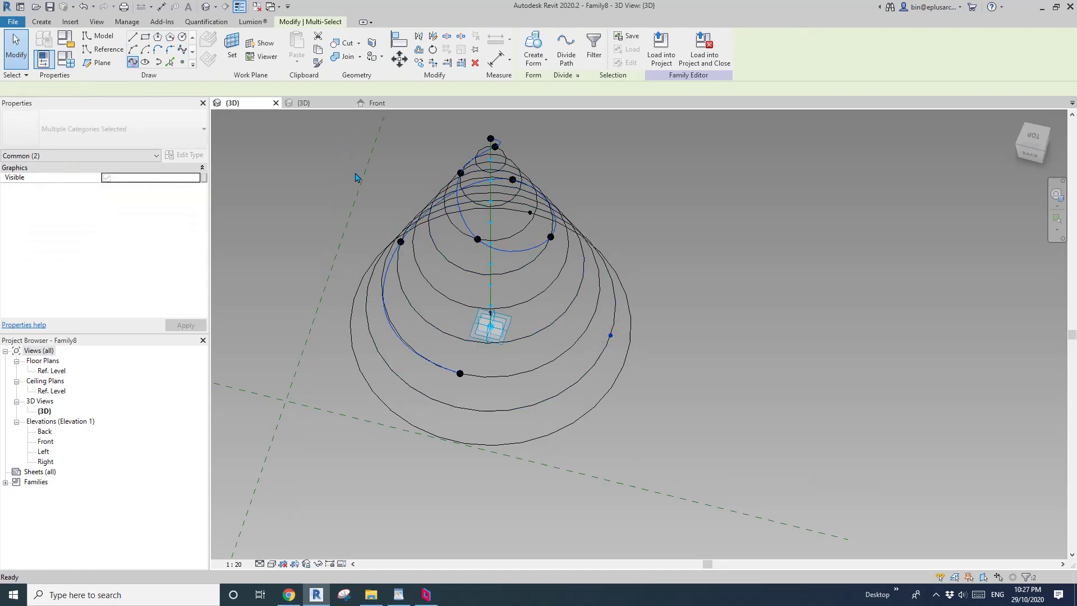
{"action": "middle_click_drag", "start_coordinate": [633, 289], "coordinate": [493, 303], "text": "shift"}
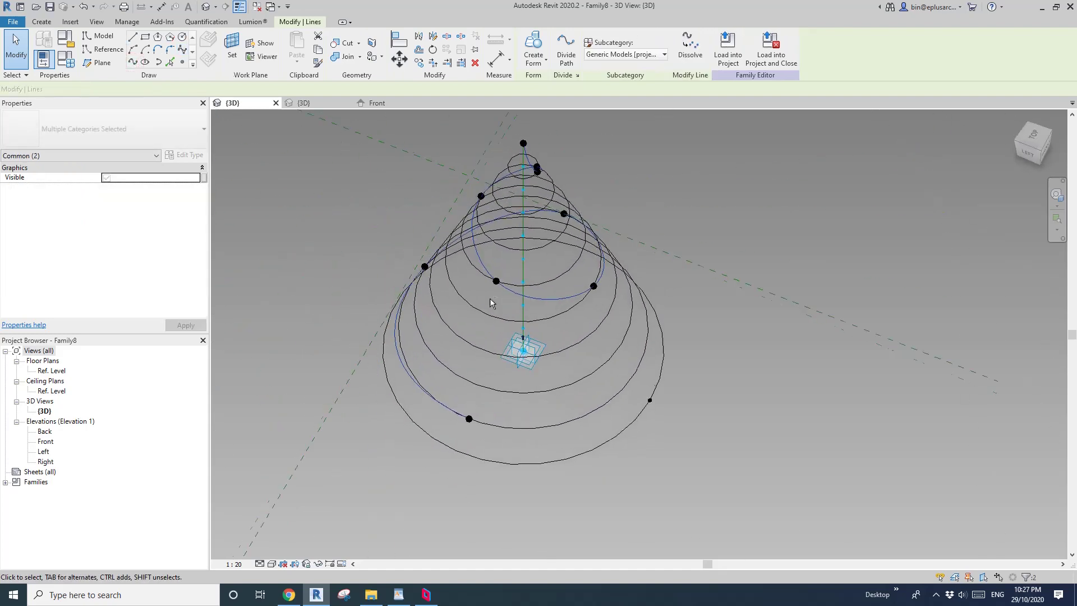
{"action": "left_click", "coordinate": [651, 400], "text": "ctrl"}
{"action": "left_click", "coordinate": [133, 62]}
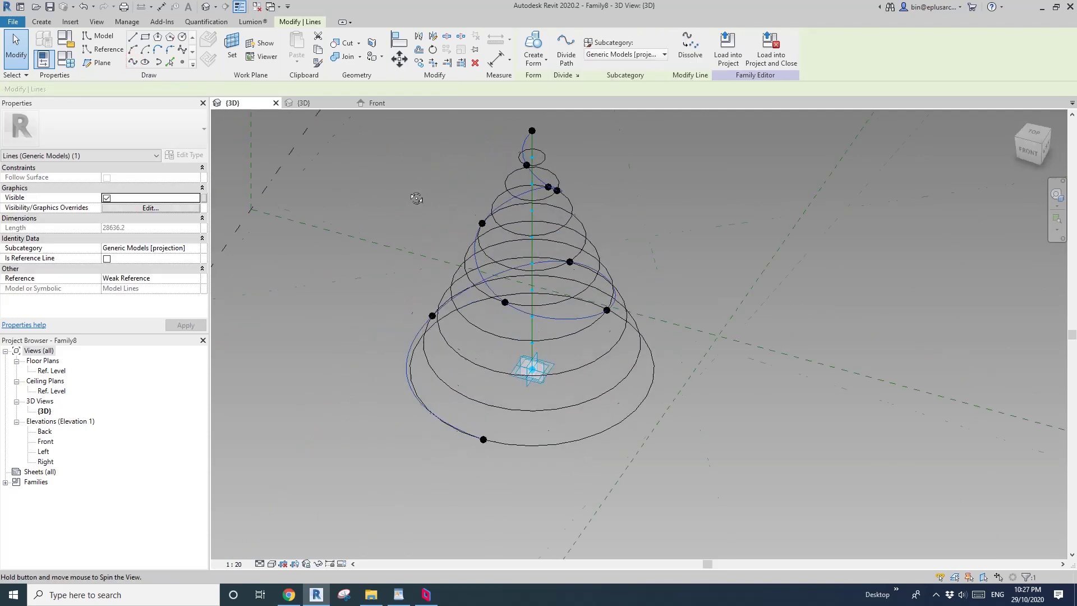
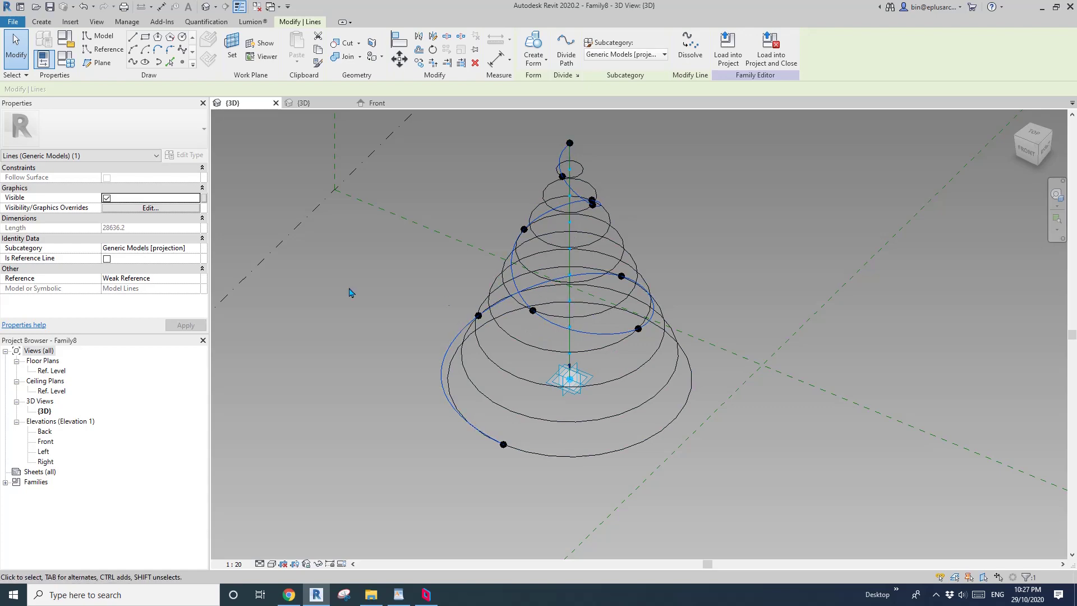
Convert the full spiral spline into a reference line.
{"action": "left_click", "coordinate": [106, 259]}
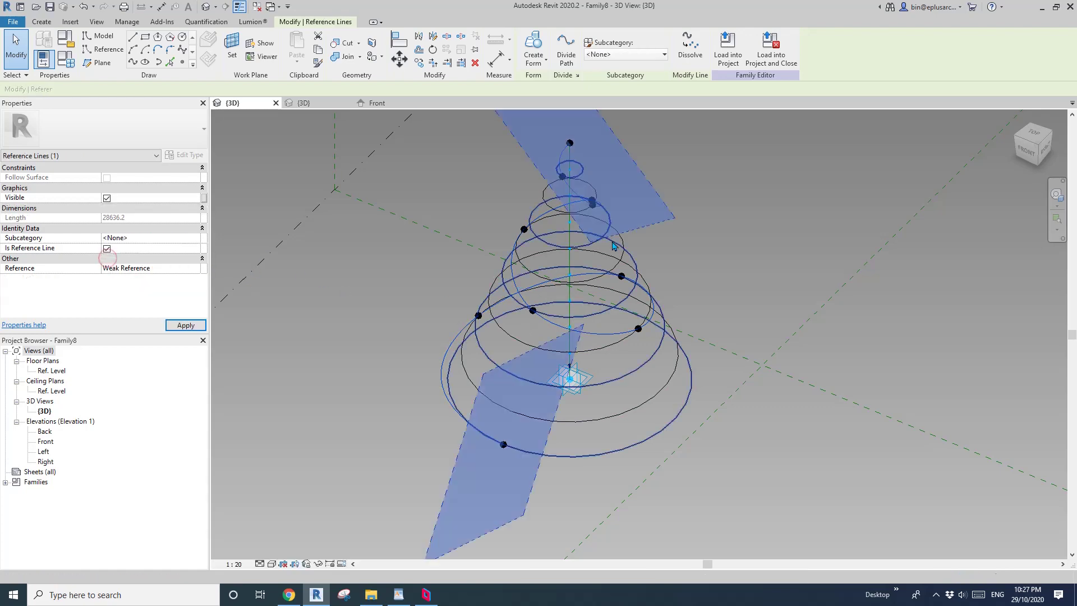
{"action": "key", "text": "Escape"}
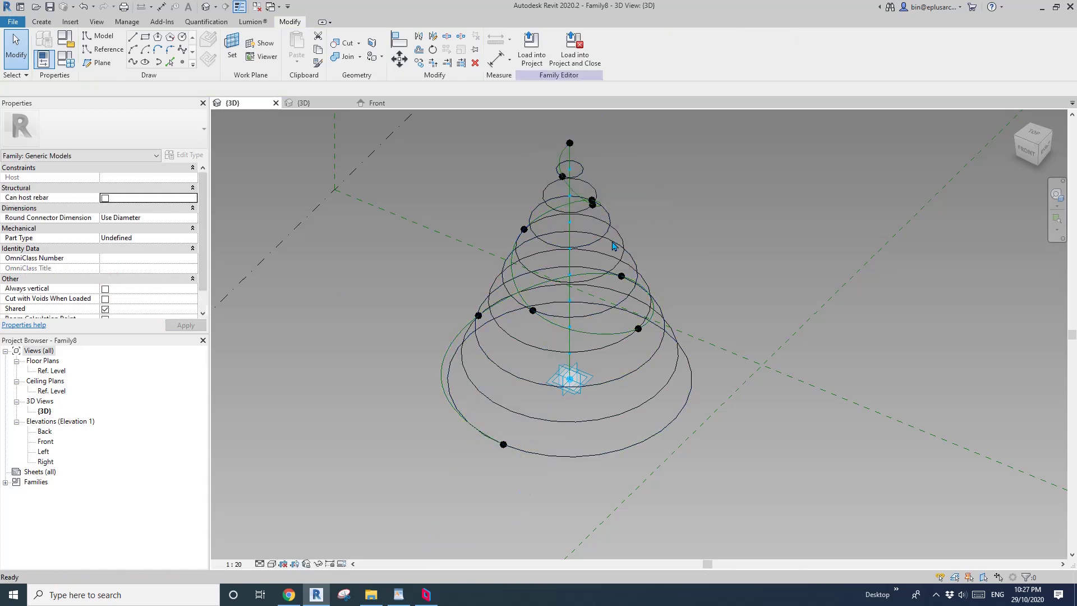
{"action": "middle_click_drag", "start_coordinate": [613, 245], "coordinate": [657, 312], "text": "shift"}
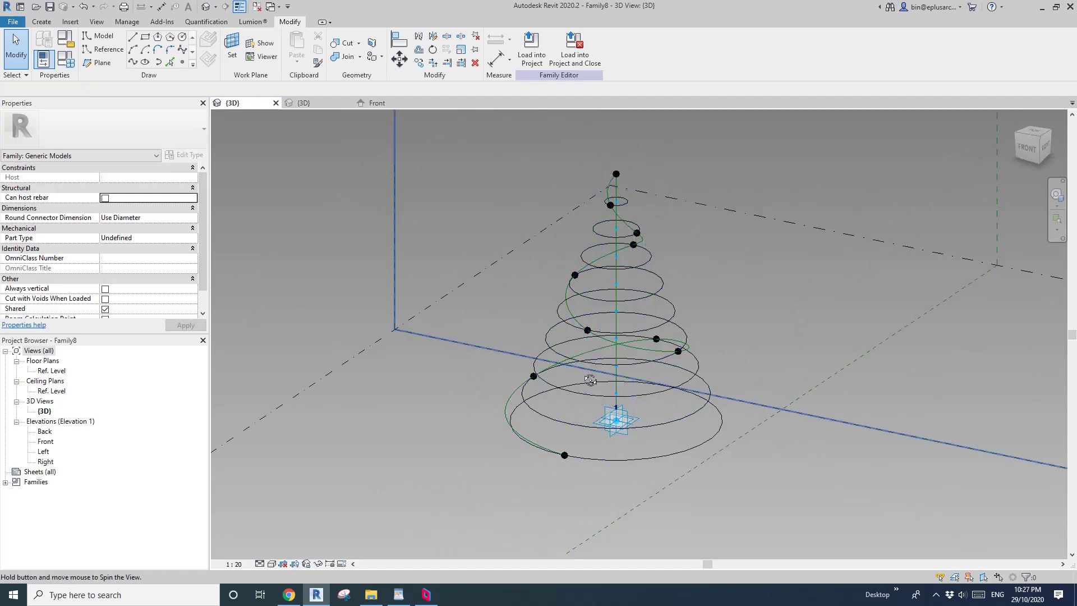
{"action": "middle_click_drag", "start_coordinate": [589, 380], "coordinate": [585, 384], "text": "shift"}
Place five reference points along the spiral reference line, spaced from near the base ring to just below the apex.
{"action": "left_click", "coordinate": [182, 63]}
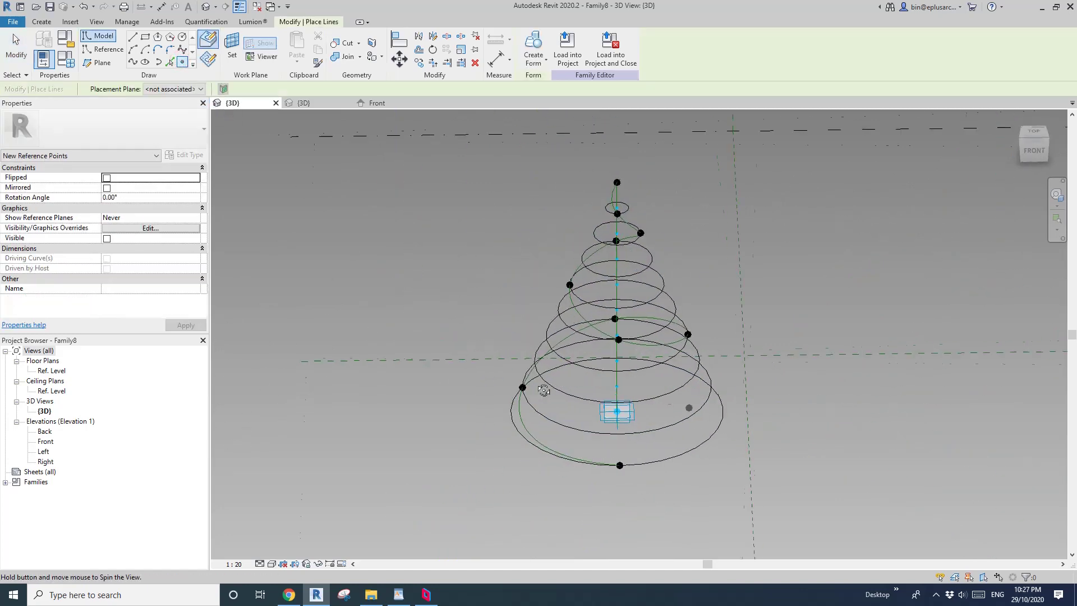
{"action": "scroll", "coordinate": [547, 452], "scroll_direction": "up", "scroll_amount": 3}
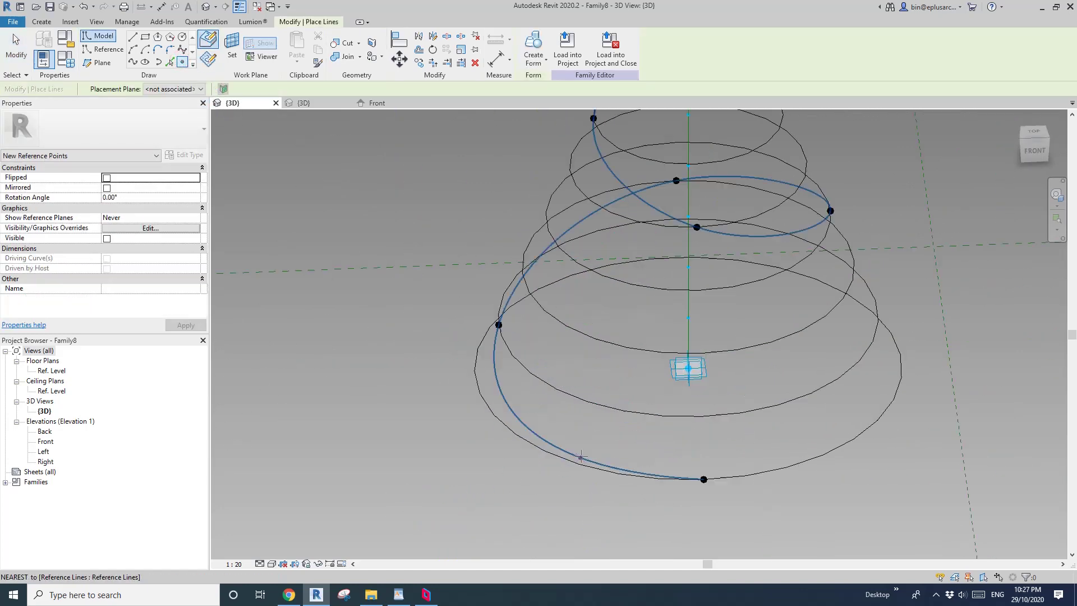
{"action": "middle_click_drag", "start_coordinate": [615, 452], "coordinate": [805, 384], "text": "shift"}
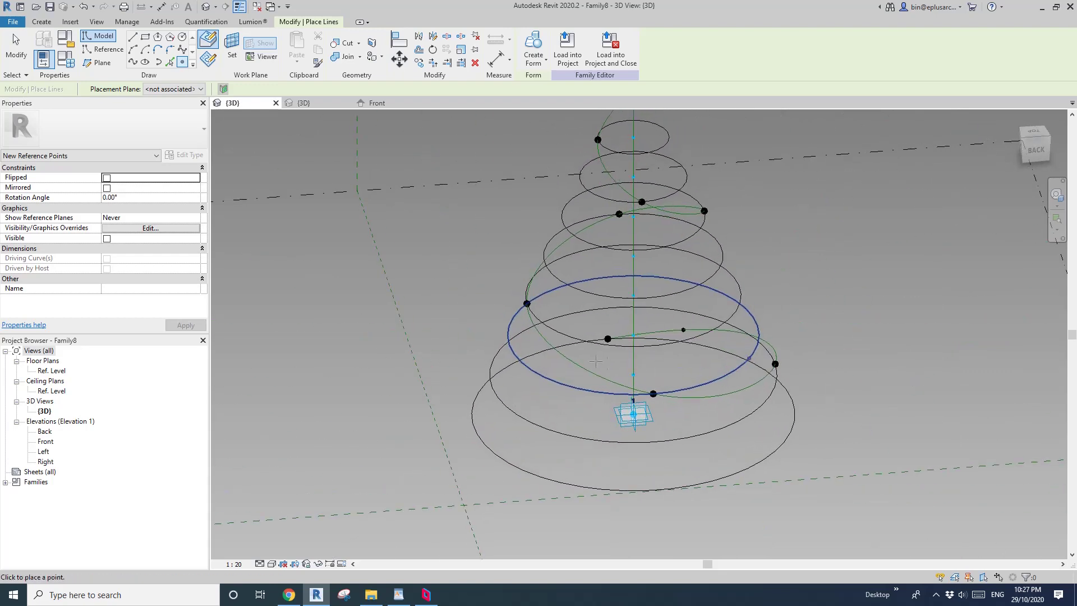
{"action": "middle_click_drag", "start_coordinate": [429, 336], "coordinate": [829, 268], "text": "shift"}
{"action": "middle_click_drag", "start_coordinate": [615, 223], "coordinate": [687, 290], "text": "shift"}
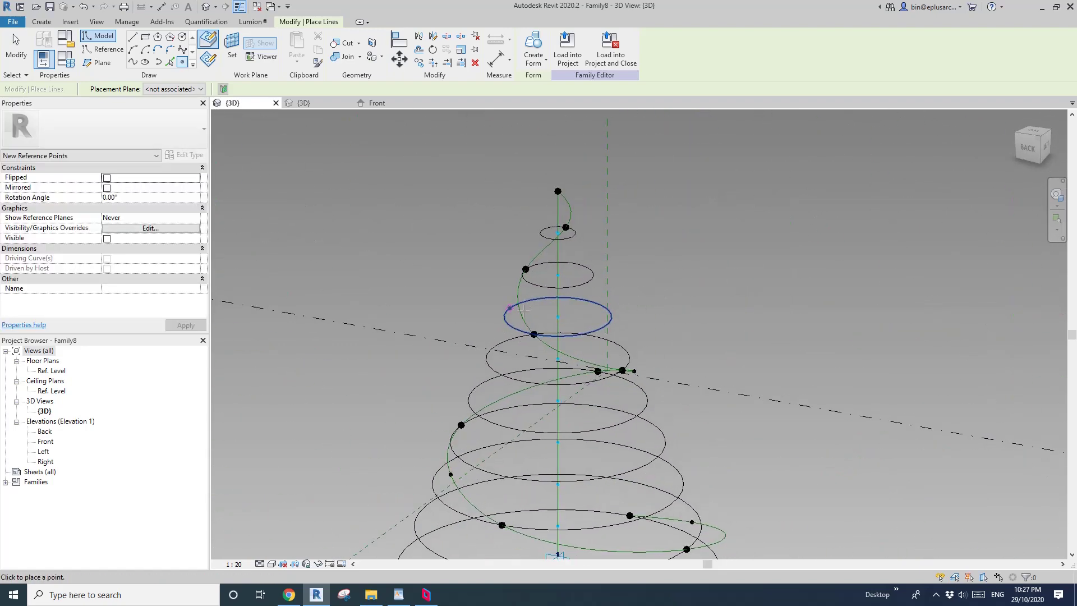
{"action": "middle_click_drag", "start_coordinate": [524, 310], "coordinate": [613, 206], "text": "shift"}
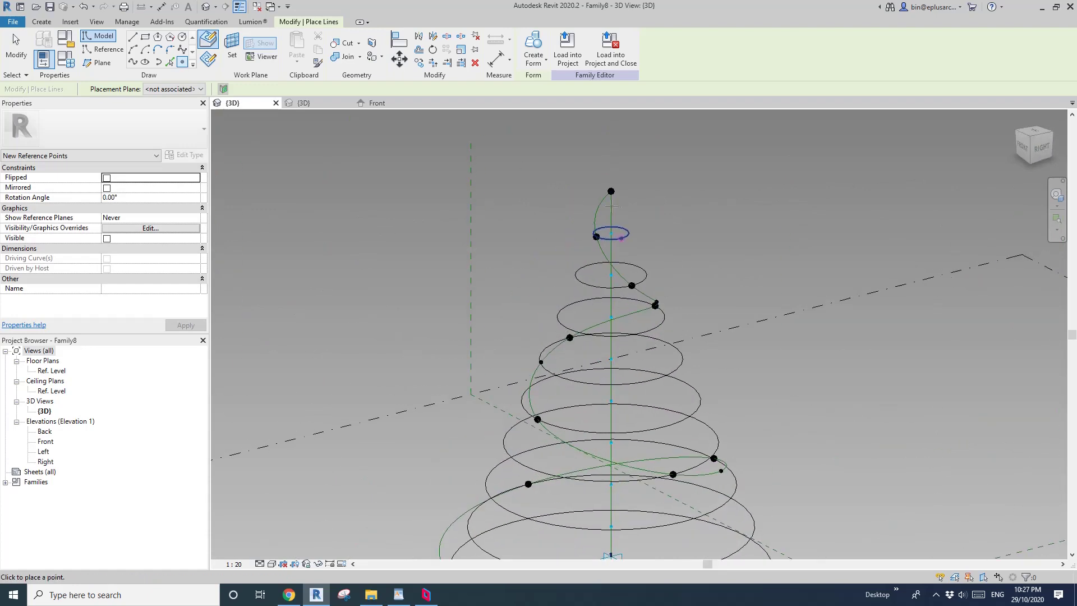
{"action": "scroll", "coordinate": [613, 207], "scroll_direction": "up", "scroll_amount": 2}
{"action": "left_click", "coordinate": [588, 202]}
{"action": "scroll", "coordinate": [589, 214], "scroll_direction": "down", "scroll_amount": 3}
{"action": "key", "text": "Escape"}
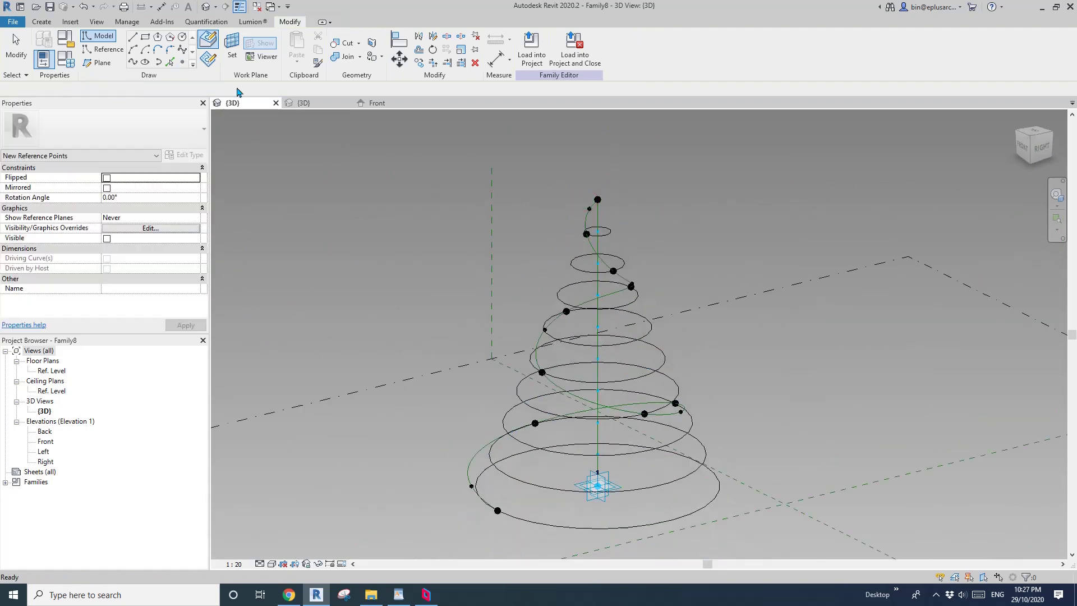
Draw a reference-line arc rising from the lowest new spiral point, using that point's plane as the work plane.
{"action": "left_click", "coordinate": [105, 49]}
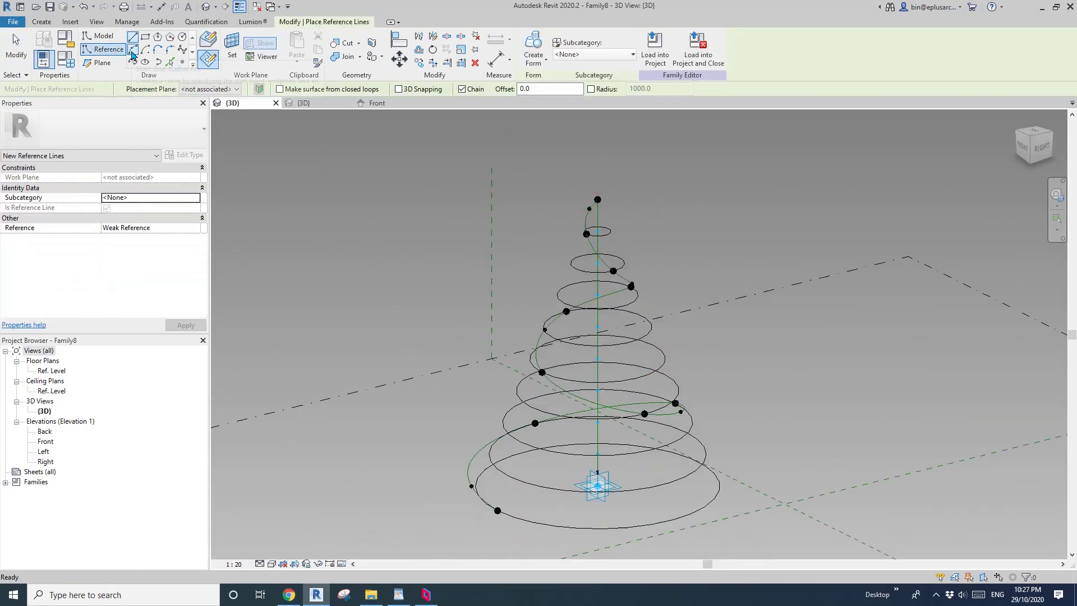
{"action": "left_click", "coordinate": [133, 50]}
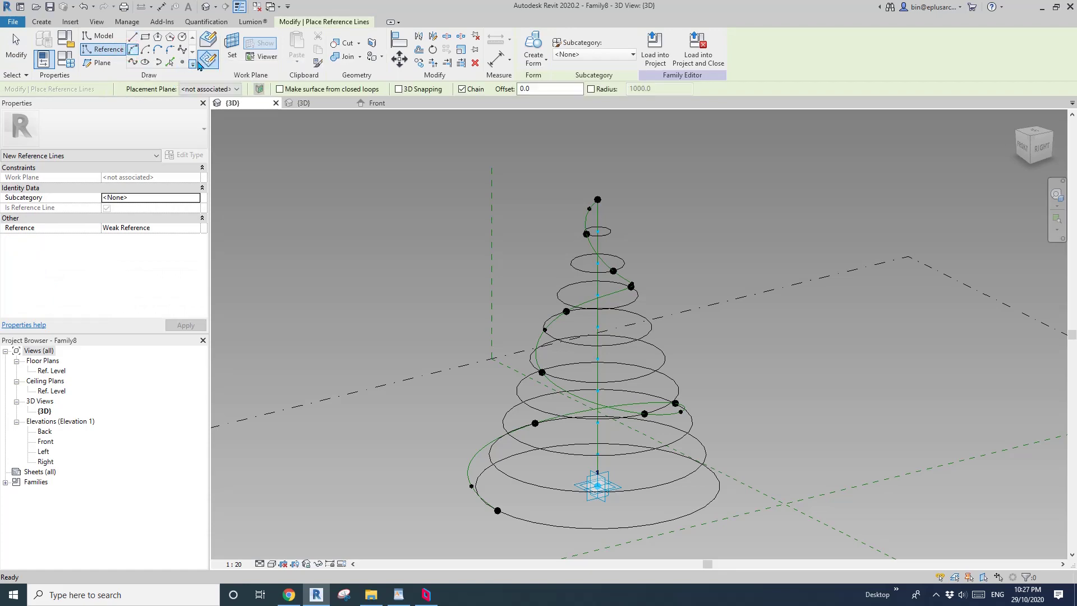
{"action": "left_click", "coordinate": [232, 50]}
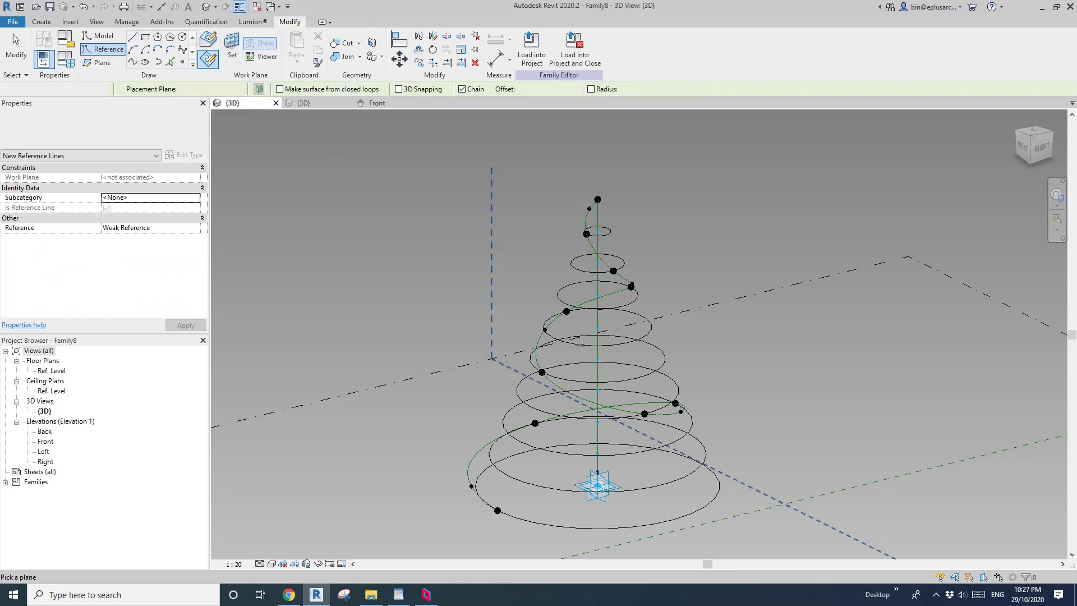
{"action": "scroll", "coordinate": [467, 385], "scroll_direction": "up", "scroll_amount": 5}
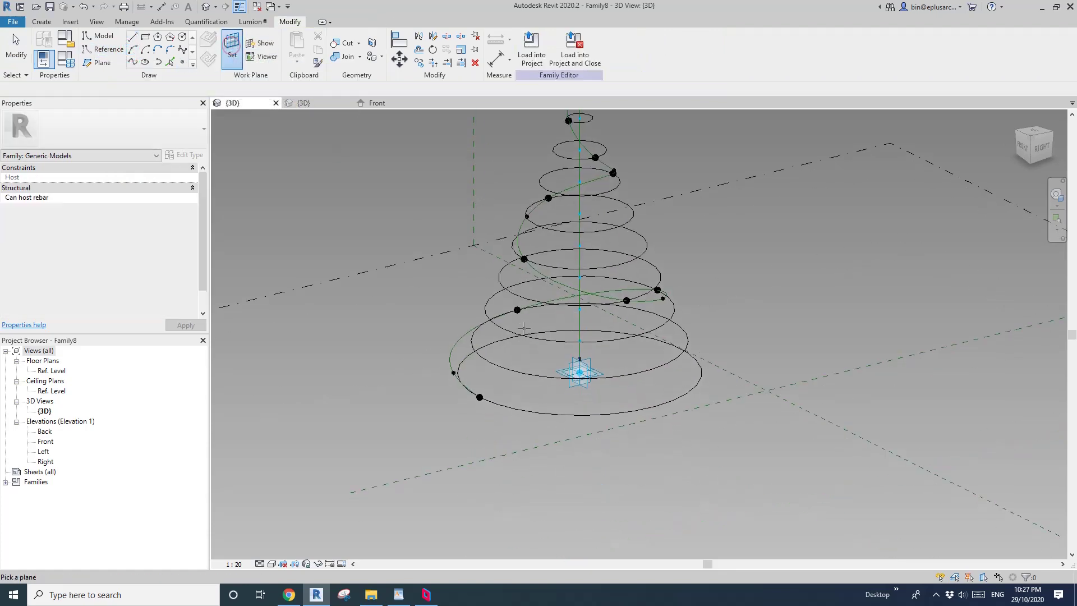
{"action": "left_click", "coordinate": [464, 380]}
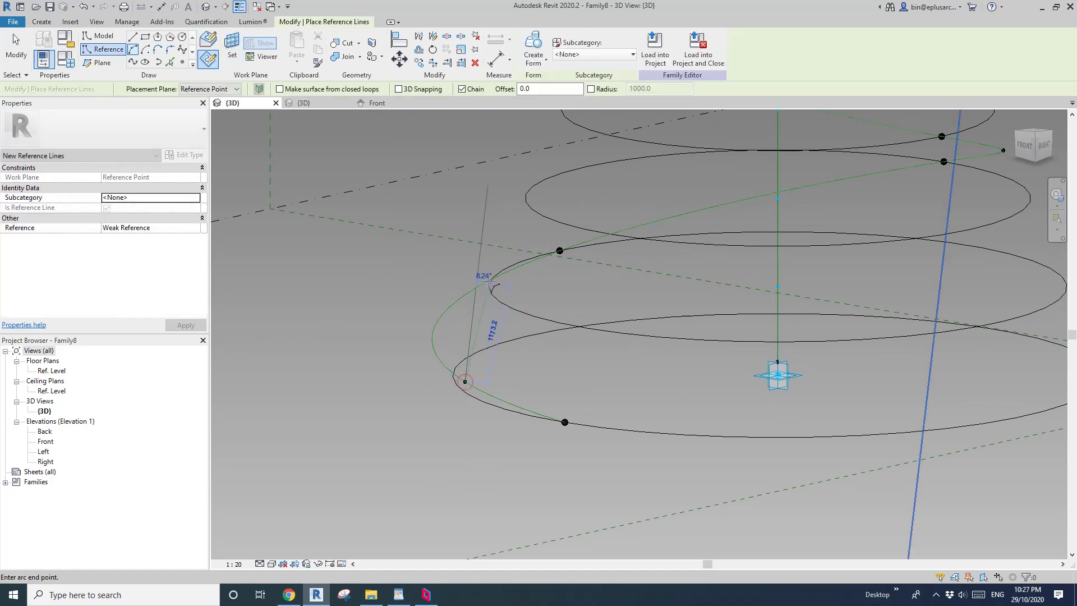
{"action": "middle_click_drag", "start_coordinate": [465, 381], "coordinate": [427, 267], "text": "shift"}
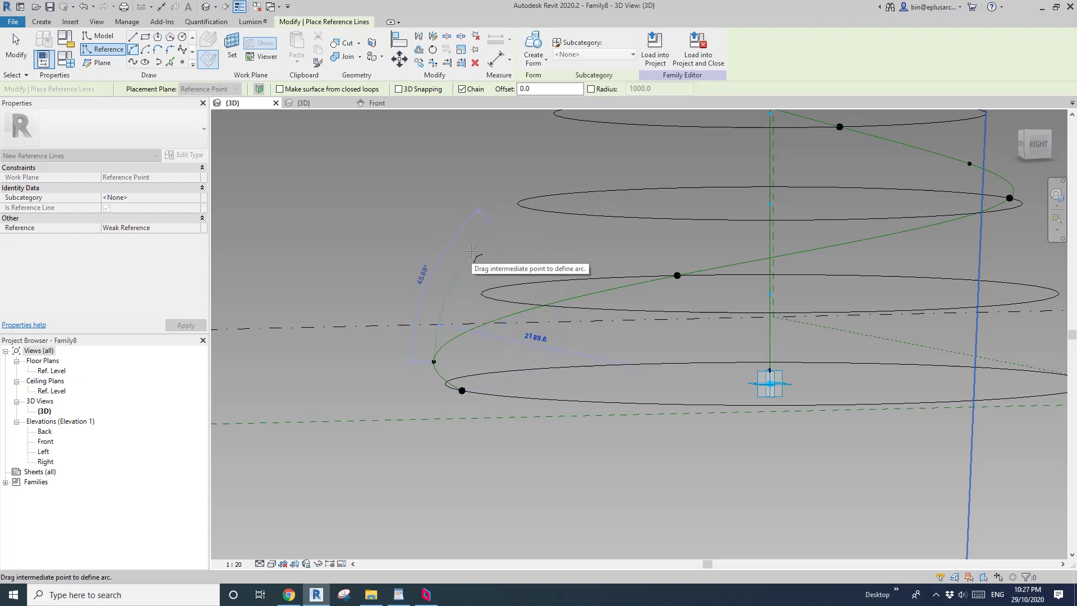
{"action": "middle_click_drag", "start_coordinate": [474, 269], "coordinate": [393, 225], "text": "shift"}
{"action": "key", "text": "Escape"}
{"action": "key", "text": "Escape"}
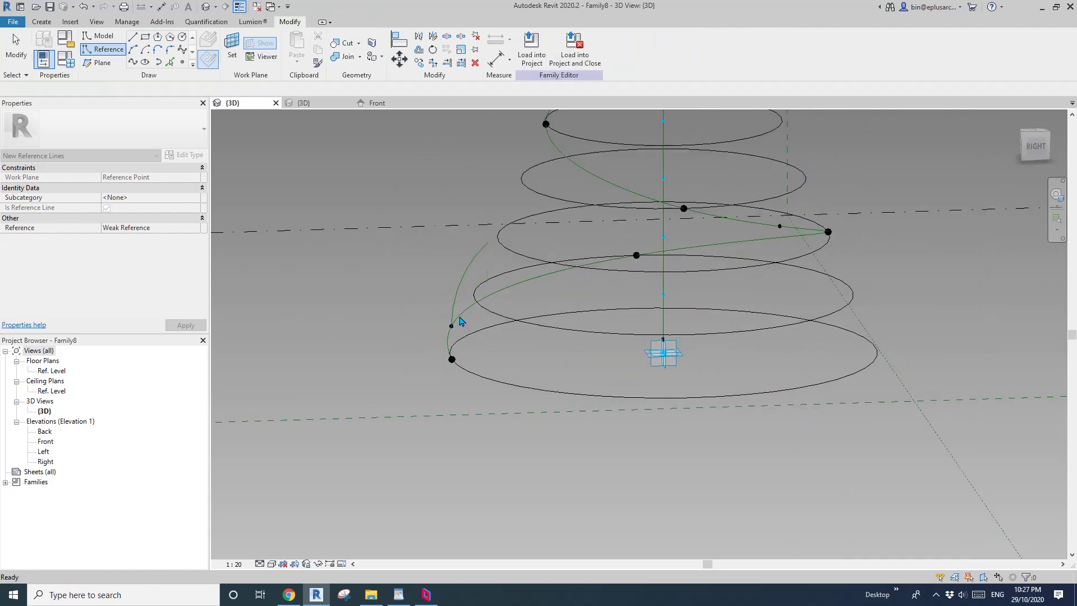
{"action": "middle_click_drag", "start_coordinate": [515, 299], "coordinate": [438, 330], "text": "shift"}
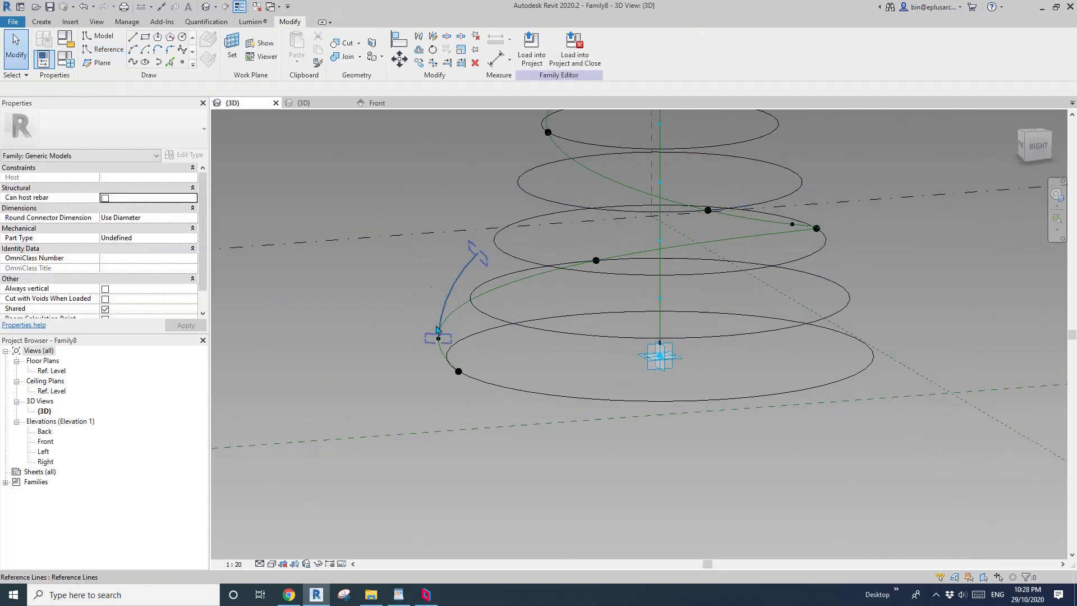
{"action": "mouse_move", "coordinate": [530, 305]}
{"action": "middle_mouse_down", "text": "shift"}
{"action": "mouse_move", "coordinate": [476, 331]}
{"action": "mouse_move", "coordinate": [707, 331]}
{"action": "mouse_move", "coordinate": [615, 334]}
{"action": "mouse_move", "coordinate": [522, 314]}
{"action": "middle_mouse_up", "text": "shift"}
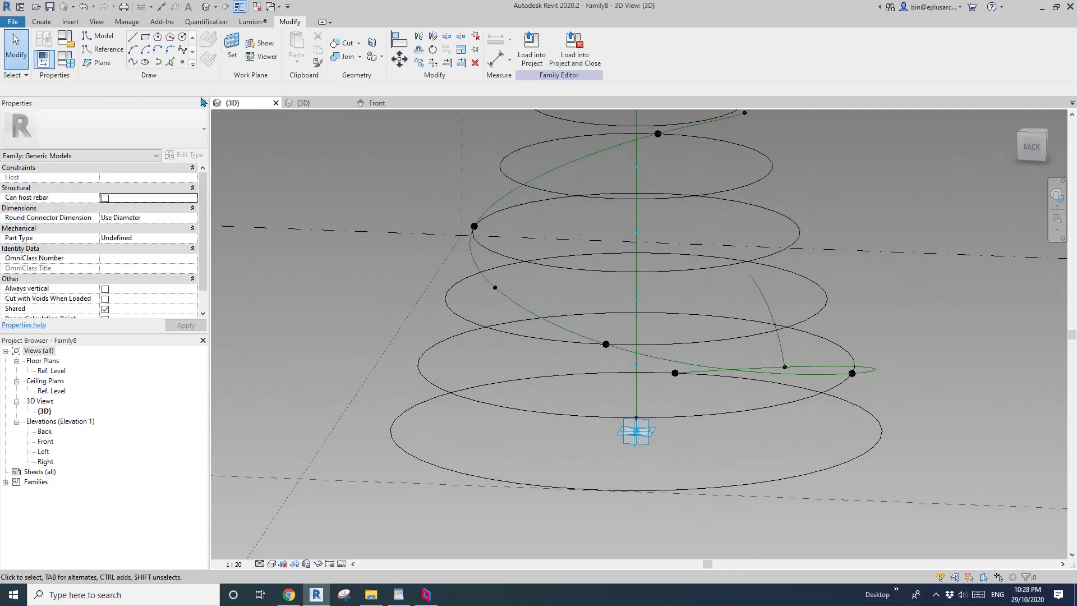
{"action": "left_click", "coordinate": [106, 55]}
{"action": "left_click", "coordinate": [182, 62]}
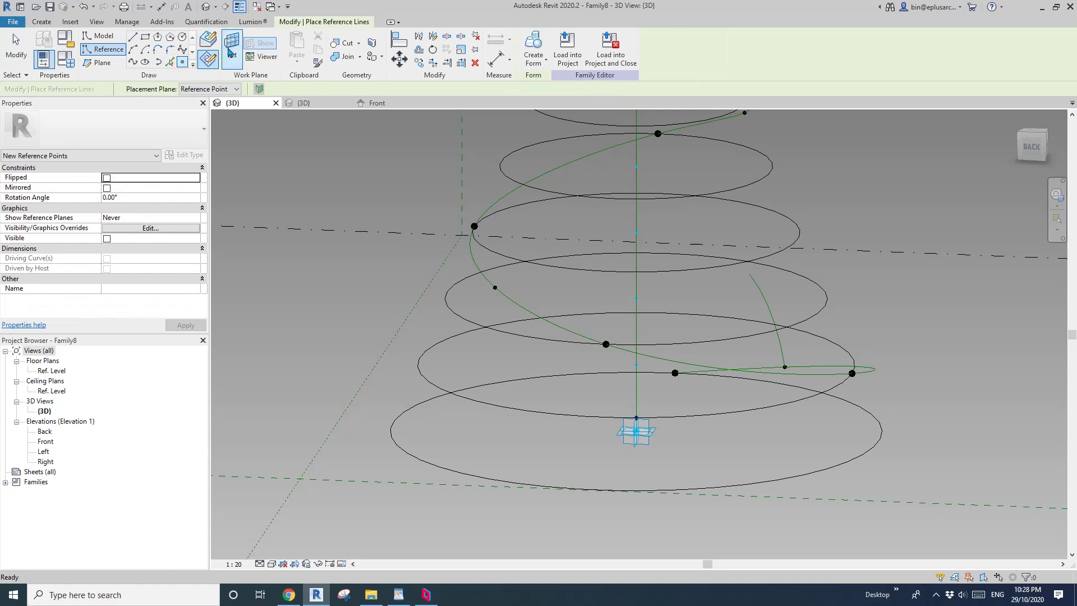
{"action": "left_click", "coordinate": [230, 53]}
{"action": "left_click", "coordinate": [496, 289]}
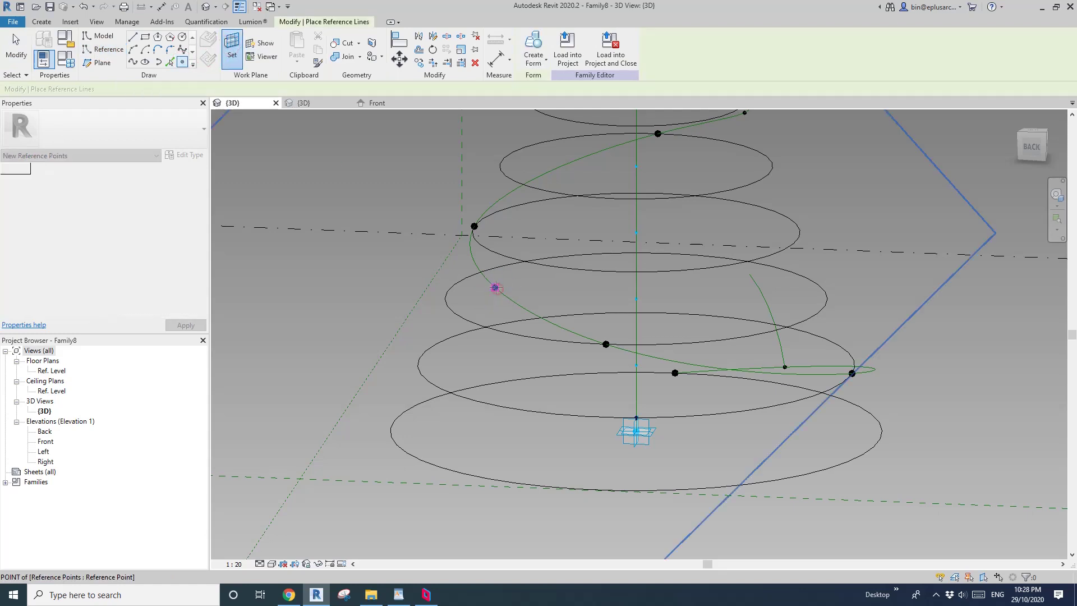
{"action": "left_click", "coordinate": [496, 288]}
{"action": "left_click", "coordinate": [633, 335]}
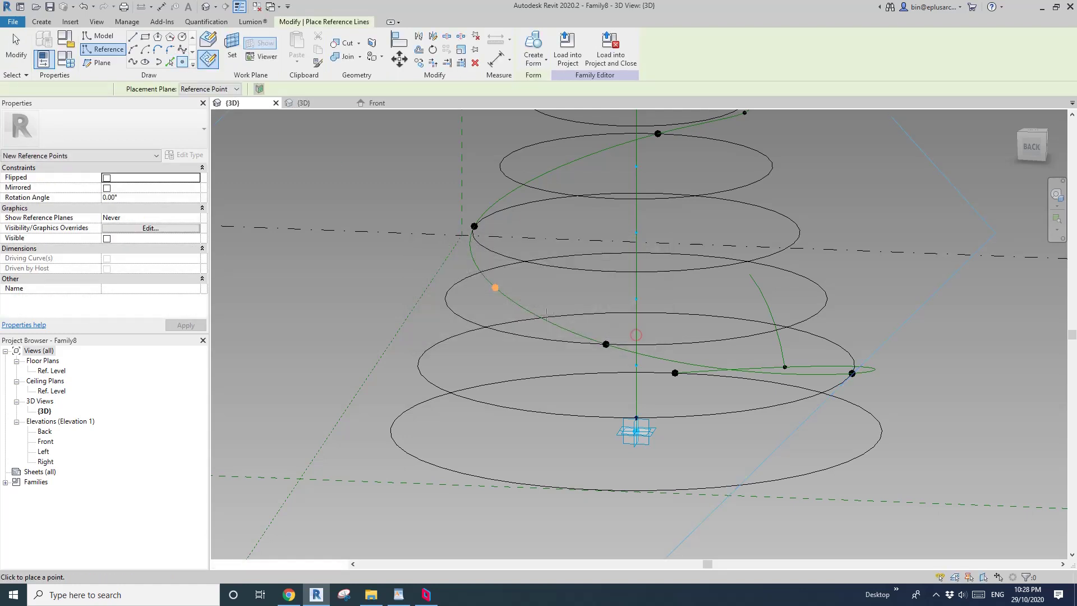
{"action": "key", "text": "Escape"}
Draw a model-line arc rising from the next spiral point up, using that point's plane as the work plane.
{"action": "middle_click_drag", "start_coordinate": [517, 309], "coordinate": [501, 326]}
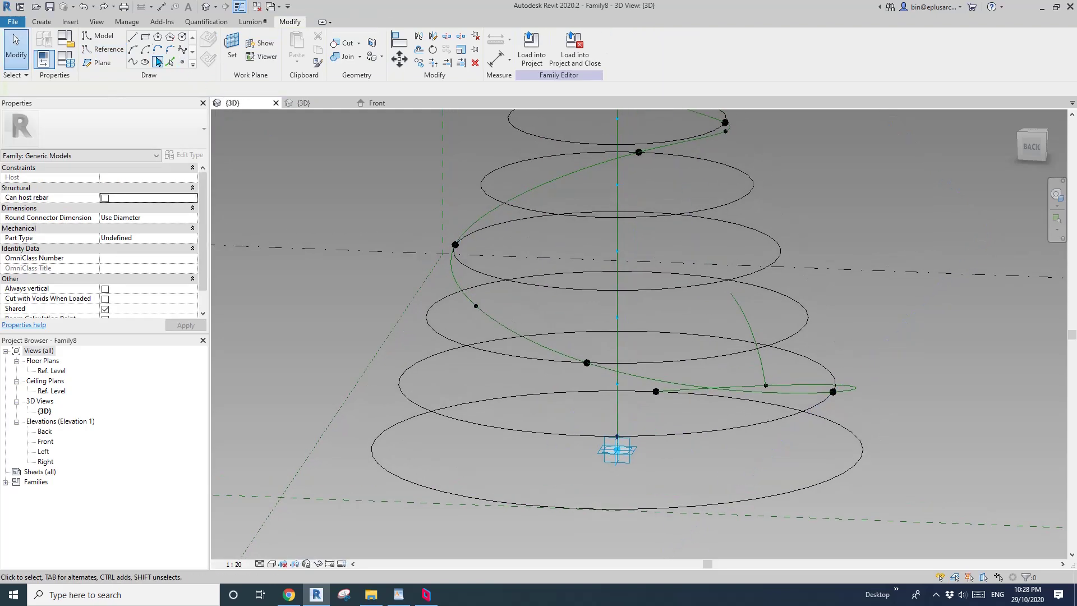
{"action": "left_click", "coordinate": [133, 50]}
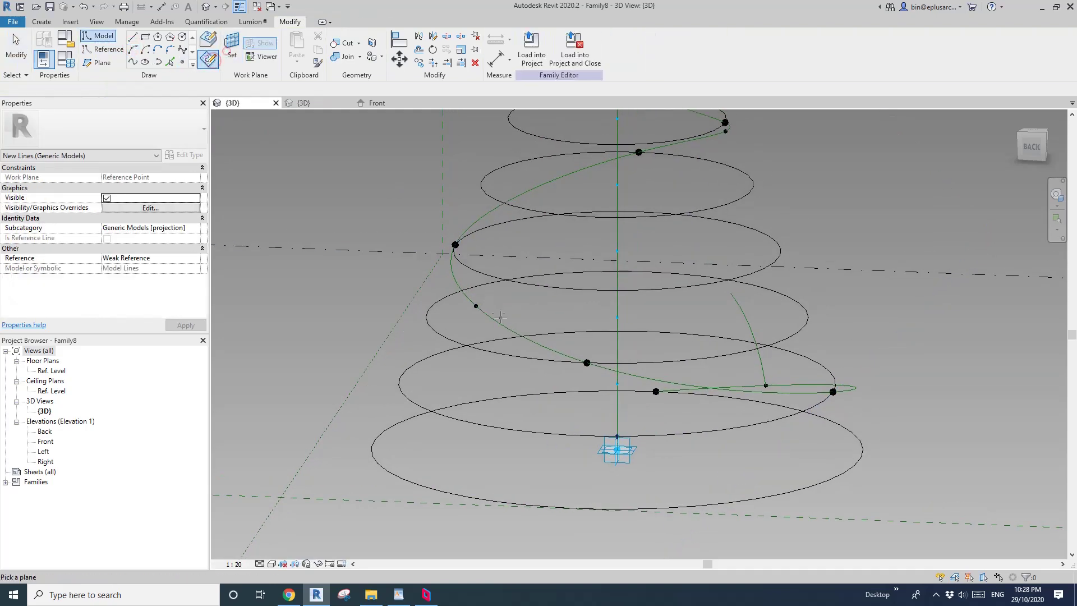
{"action": "left_click", "coordinate": [476, 306]}
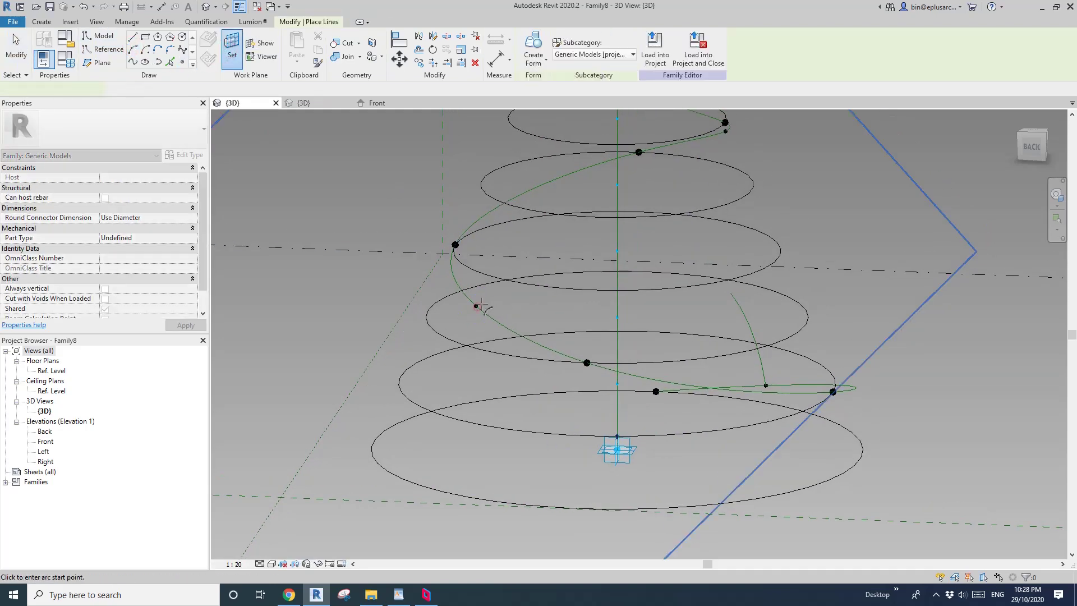
{"action": "left_click", "coordinate": [496, 236]}
{"action": "key", "text": "Escape"}
{"action": "key", "text": "Escape"}
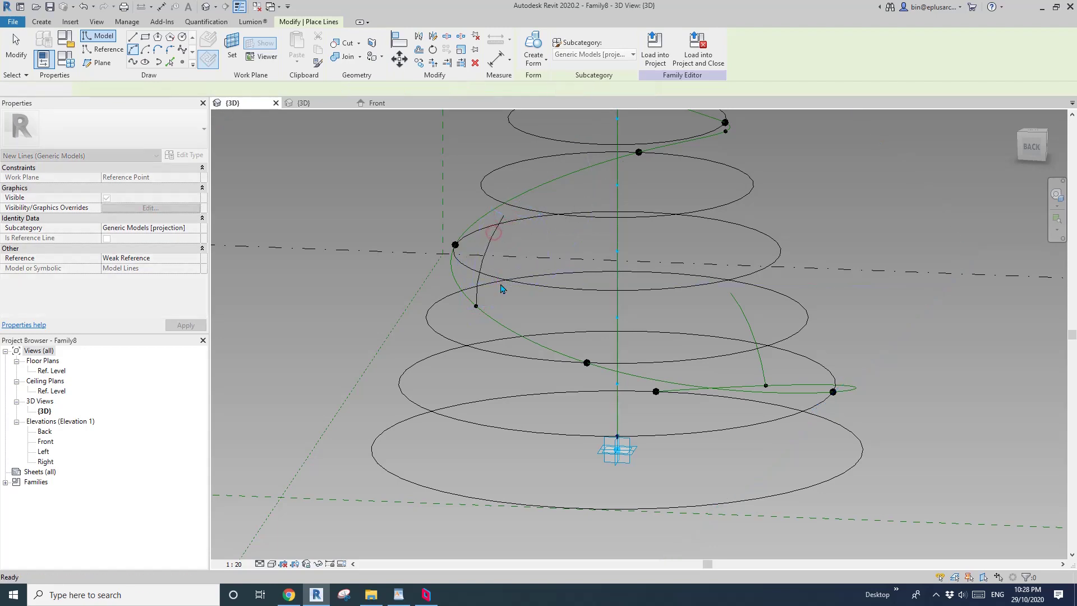
Convert the arc at the second-lowest spiral point into a reference line.
{"action": "left_click", "coordinate": [490, 256]}
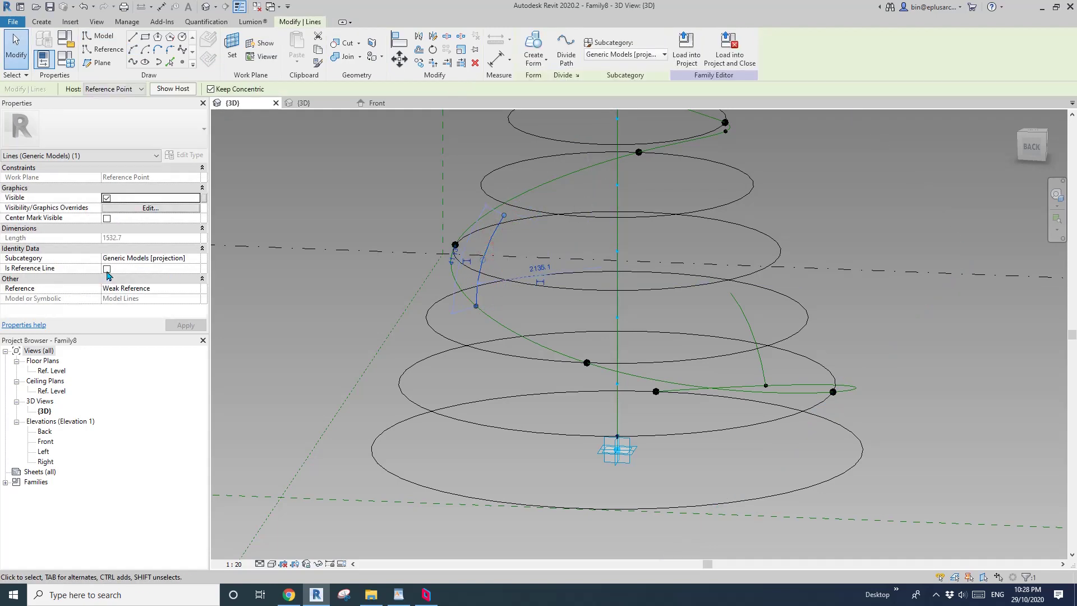
{"action": "left_click", "coordinate": [106, 269]}
{"action": "left_click", "coordinate": [532, 227]}
Draw a reference-line arc rising from the third spiral point, using that point's plane as the work plane.
{"action": "scroll", "coordinate": [532, 227], "scroll_direction": "down", "scroll_amount": 2}
{"action": "middle_click_drag", "start_coordinate": [505, 283], "coordinate": [716, 286], "text": "shift"}
{"action": "key", "text": "Tab"}
{"action": "middle_click_drag", "start_coordinate": [550, 185], "coordinate": [591, 274]}
{"action": "scroll", "coordinate": [635, 207], "scroll_direction": "up", "scroll_amount": 2}
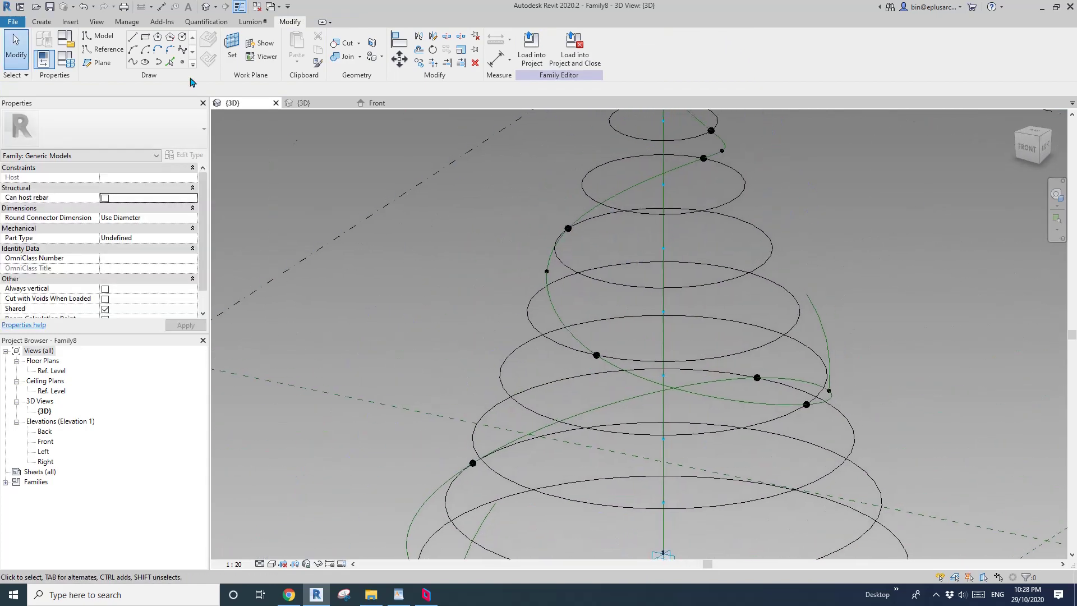
{"action": "left_click", "coordinate": [99, 51]}
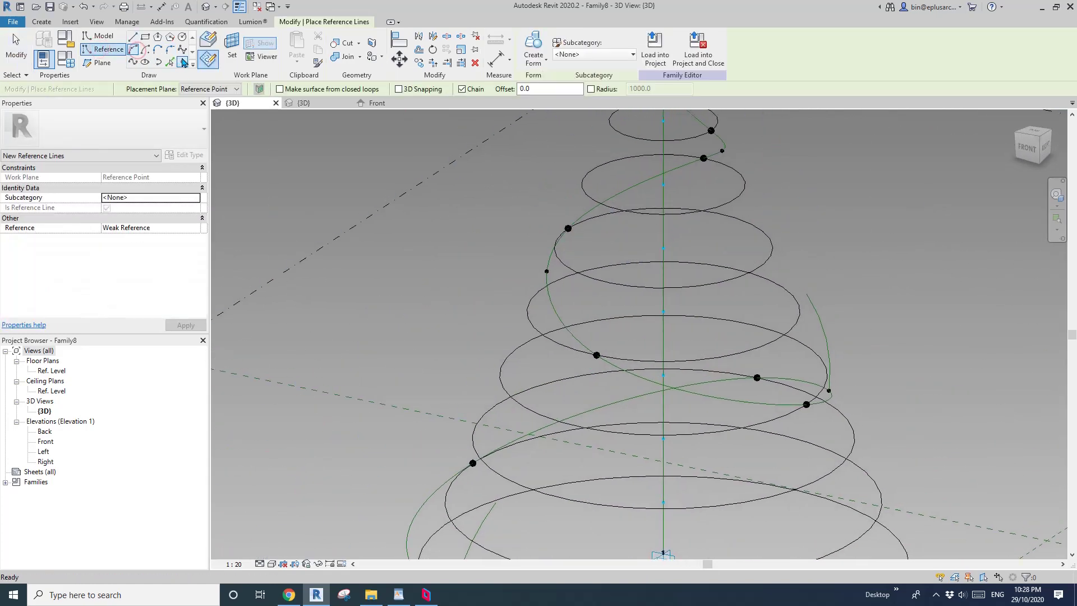
{"action": "key", "text": "Escape"}
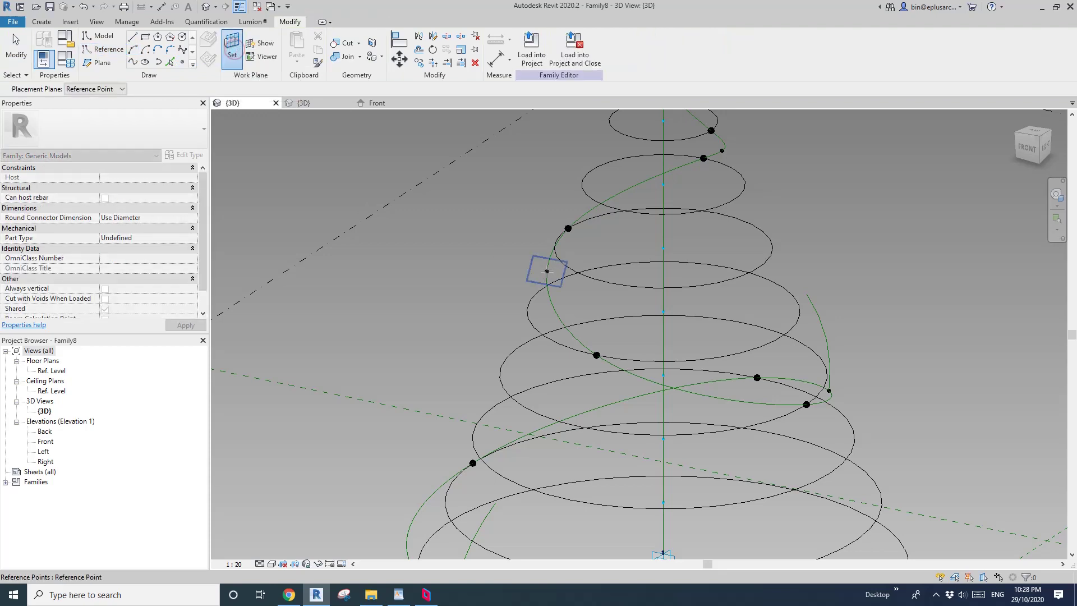
{"action": "key", "text": "Return"}
{"action": "left_click", "coordinate": [546, 271]}
{"action": "left_click", "coordinate": [585, 209]}
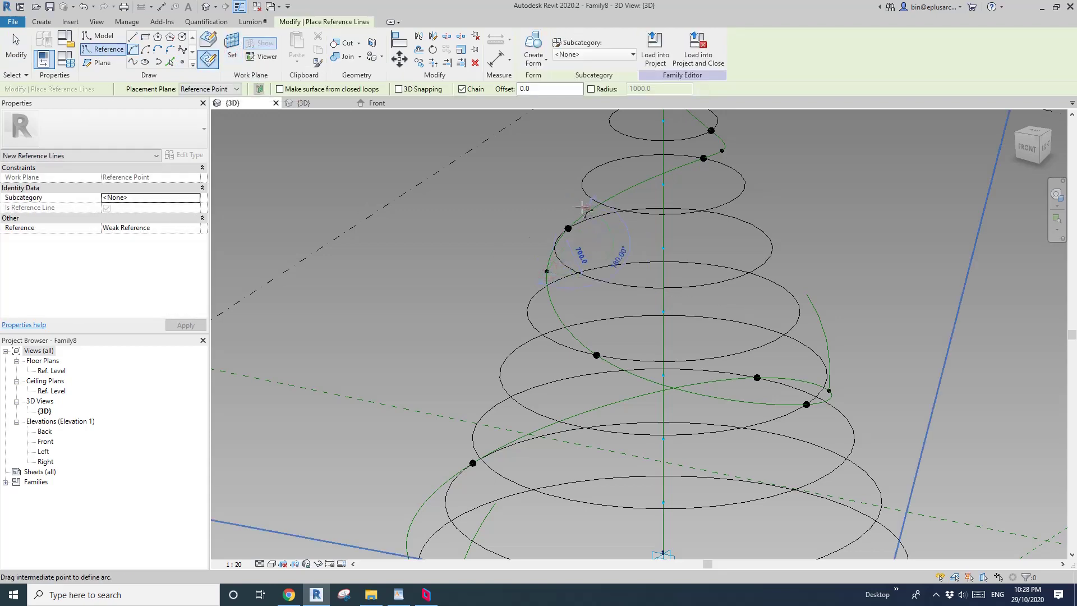
{"action": "middle_click_drag", "start_coordinate": [555, 241], "coordinate": [658, 258], "text": "shift"}
{"action": "scroll", "coordinate": [616, 324], "scroll_direction": "down", "scroll_amount": 2}
Draw a reference-line arc rising from the fourth spiral point, using that point's plane as the work plane.
{"action": "middle_click_drag", "start_coordinate": [615, 324], "coordinate": [715, 236], "text": "shift"}
{"action": "scroll", "coordinate": [561, 269], "scroll_direction": "up", "scroll_amount": 3}
{"action": "middle_click_drag", "start_coordinate": [562, 269], "coordinate": [578, 270], "text": "shift"}
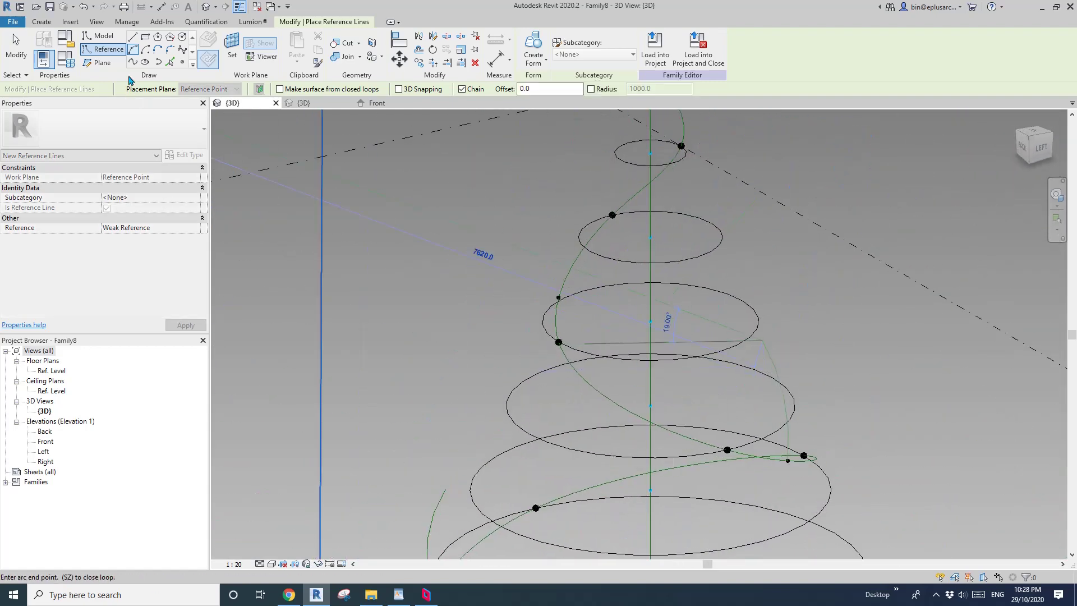
{"action": "left_click", "coordinate": [232, 54]}
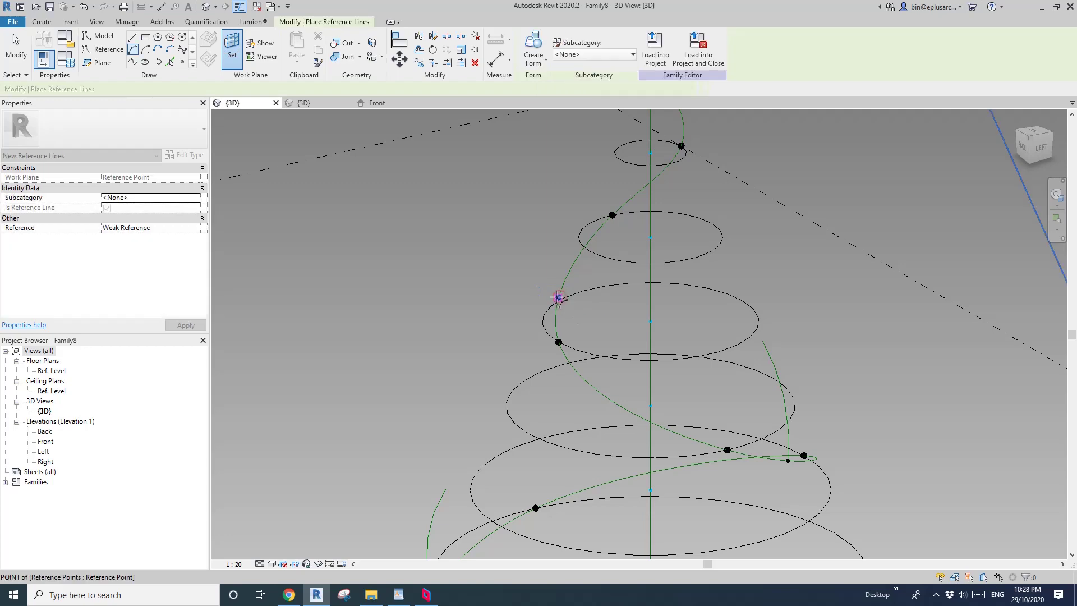
{"action": "left_click", "coordinate": [558, 297]}
{"action": "left_click", "coordinate": [599, 248]}
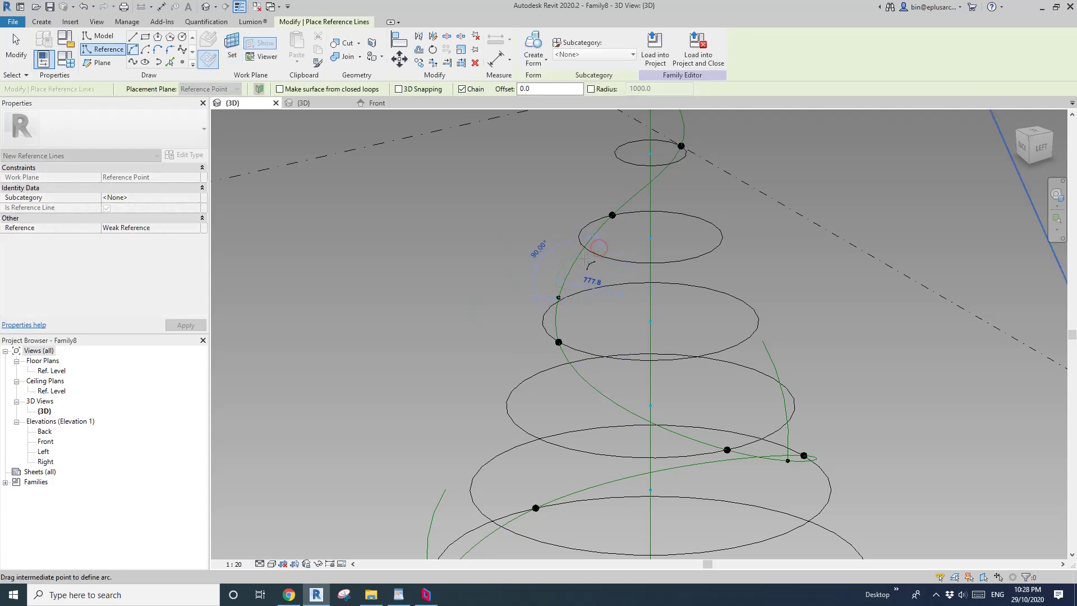
{"action": "middle_click_drag", "start_coordinate": [588, 258], "coordinate": [797, 208], "text": "shift"}
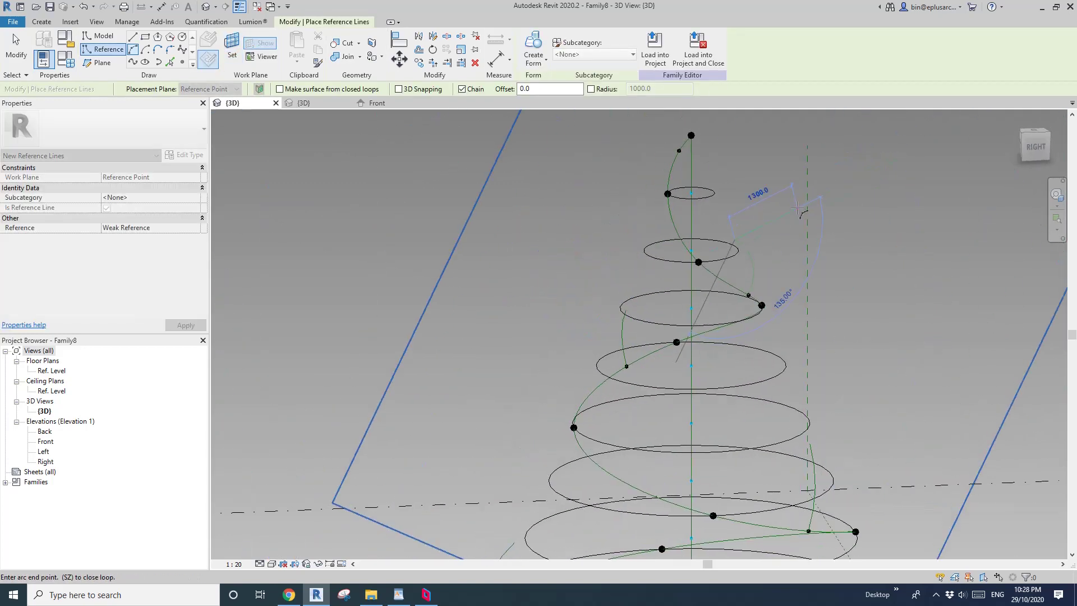
Draw a reference-line arc about 1222 mm long from the topmost hosted point below the apex, on that point's plane.
{"action": "scroll", "coordinate": [701, 194], "scroll_direction": "up", "scroll_amount": 1}
{"action": "middle_click_drag", "start_coordinate": [702, 194], "coordinate": [449, 239]}
{"action": "left_click", "coordinate": [232, 48]}
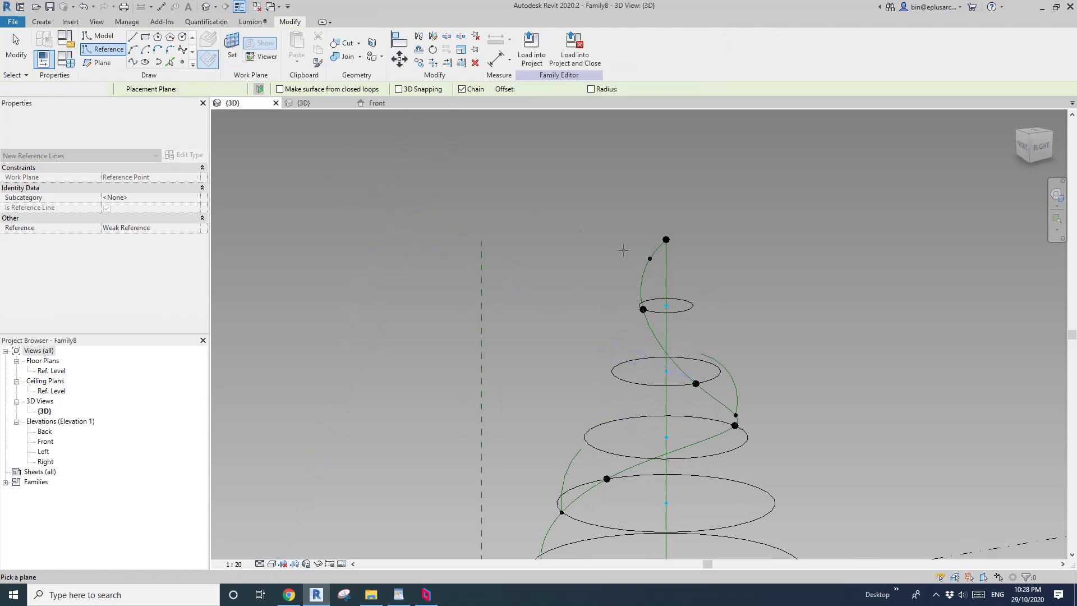
{"action": "left_click", "coordinate": [649, 259]}
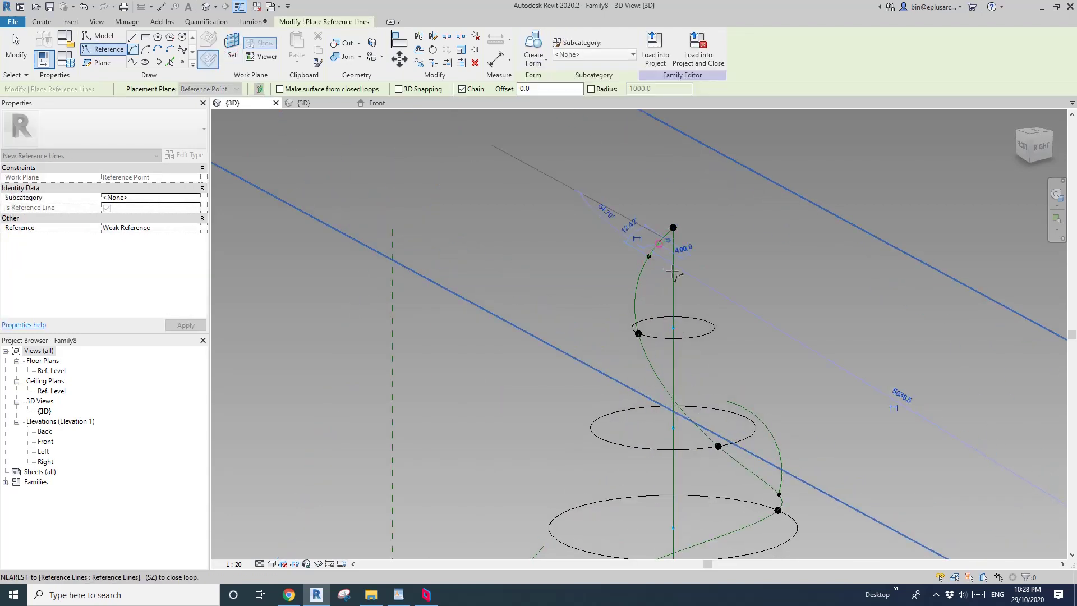
{"action": "key", "text": "Escape"}
{"action": "key", "text": "Escape"}
Create a form that sweeps through the five arc profiles along the spiral reference line.
{"action": "left_click", "coordinate": [663, 250]}
{"action": "scroll", "coordinate": [668, 256], "scroll_direction": "down", "scroll_amount": 4}
{"action": "middle_click_drag", "start_coordinate": [684, 307], "coordinate": [618, 198]}
{"action": "middle_click_drag", "start_coordinate": [618, 197], "coordinate": [547, 292], "text": "shift"}
{"action": "left_click", "coordinate": [635, 224], "text": "ctrl"}
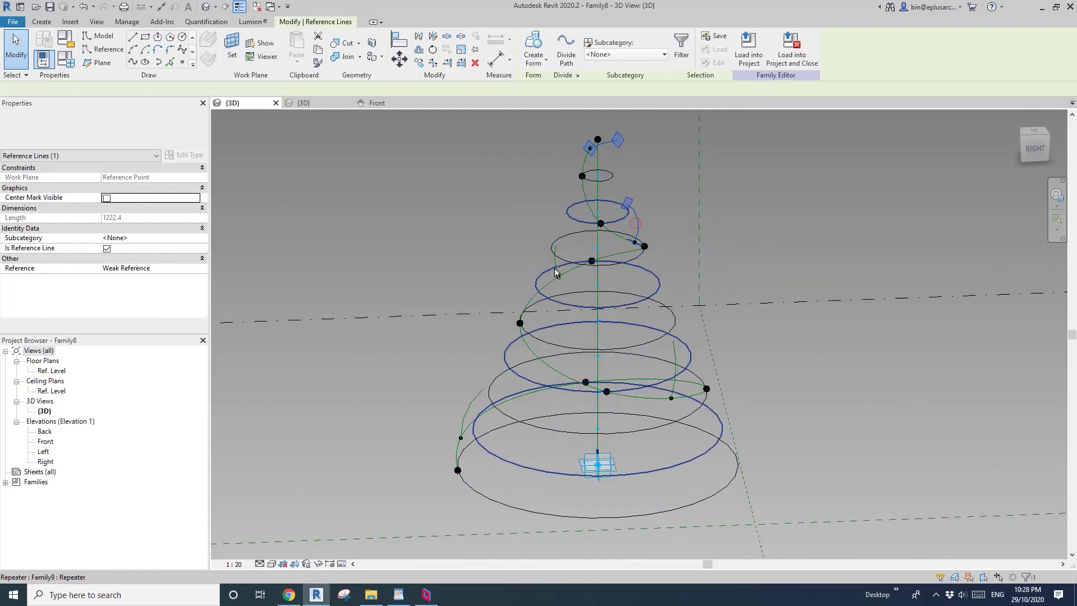
{"action": "left_click", "coordinate": [556, 267], "text": "ctrl"}
{"action": "left_click", "coordinate": [675, 359], "text": "ctrl"}
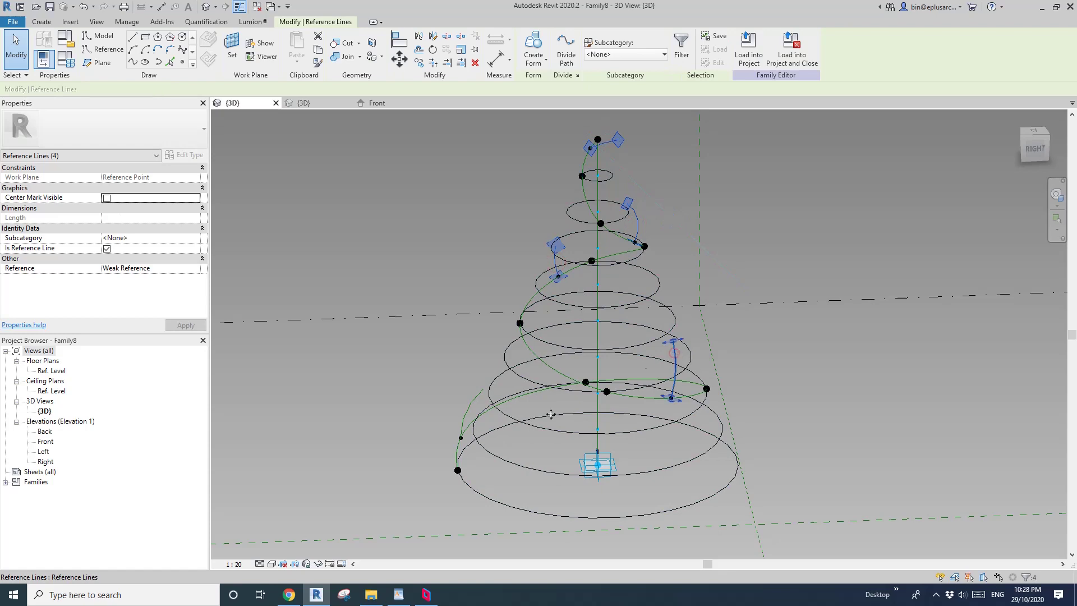
{"action": "left_click", "coordinate": [470, 411], "text": "ctrl"}
{"action": "middle_click_drag", "start_coordinate": [533, 418], "coordinate": [600, 453], "text": "shift"}
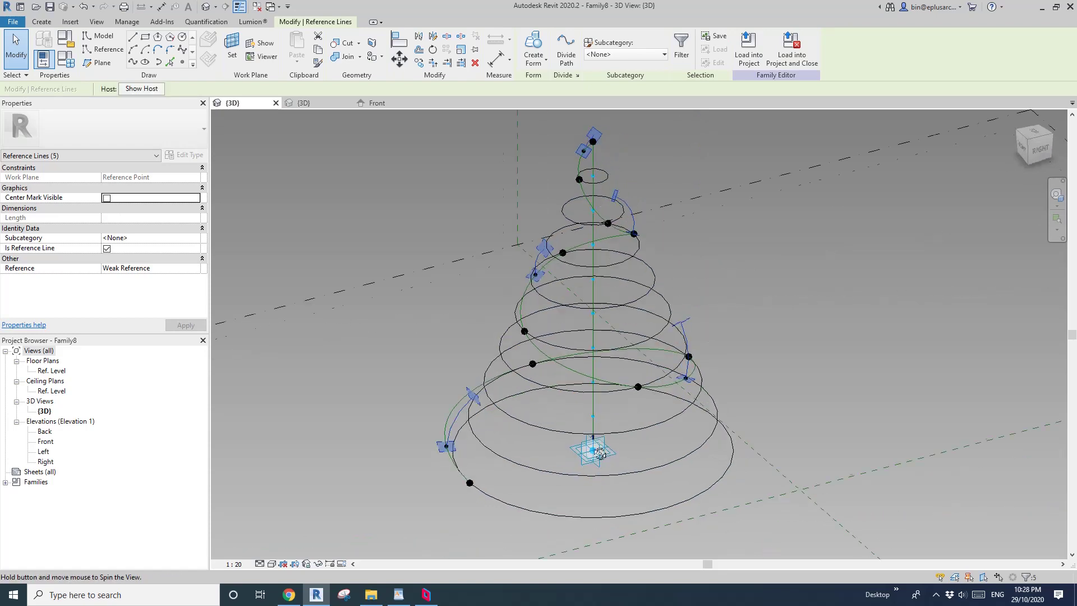
{"action": "key", "text": "Tab"}
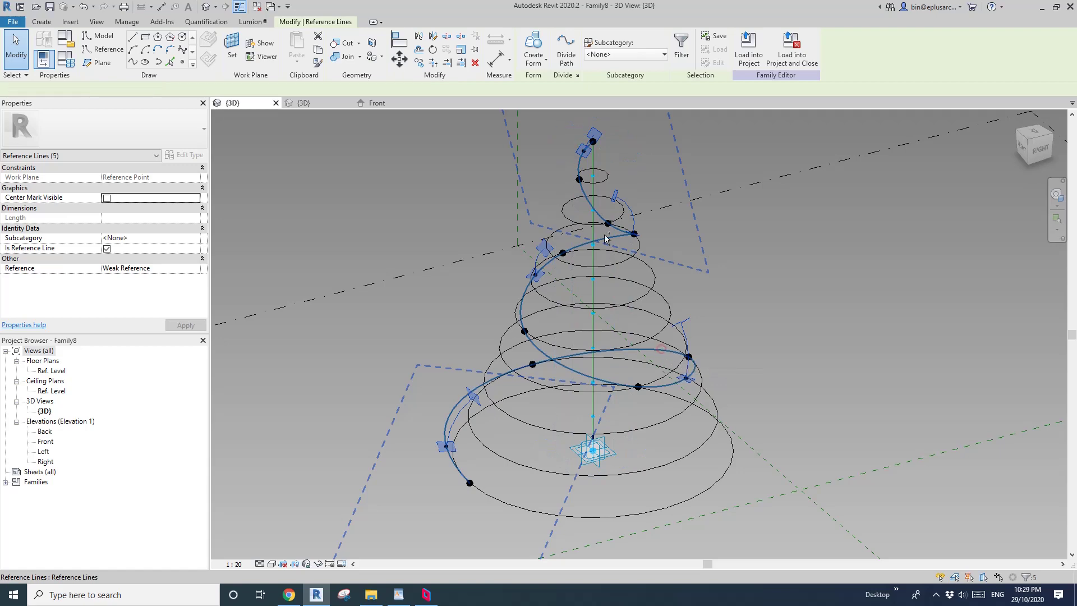
{"action": "left_click", "coordinate": [592, 366], "text": "ctrl"}
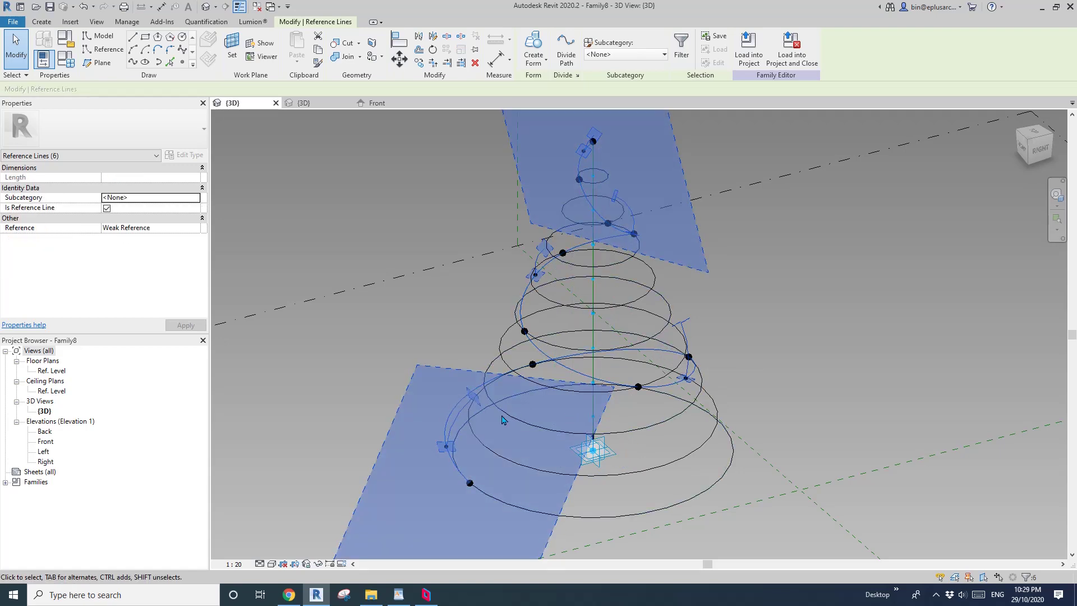
{"action": "middle_click_drag", "start_coordinate": [502, 420], "coordinate": [555, 426], "text": "shift"}
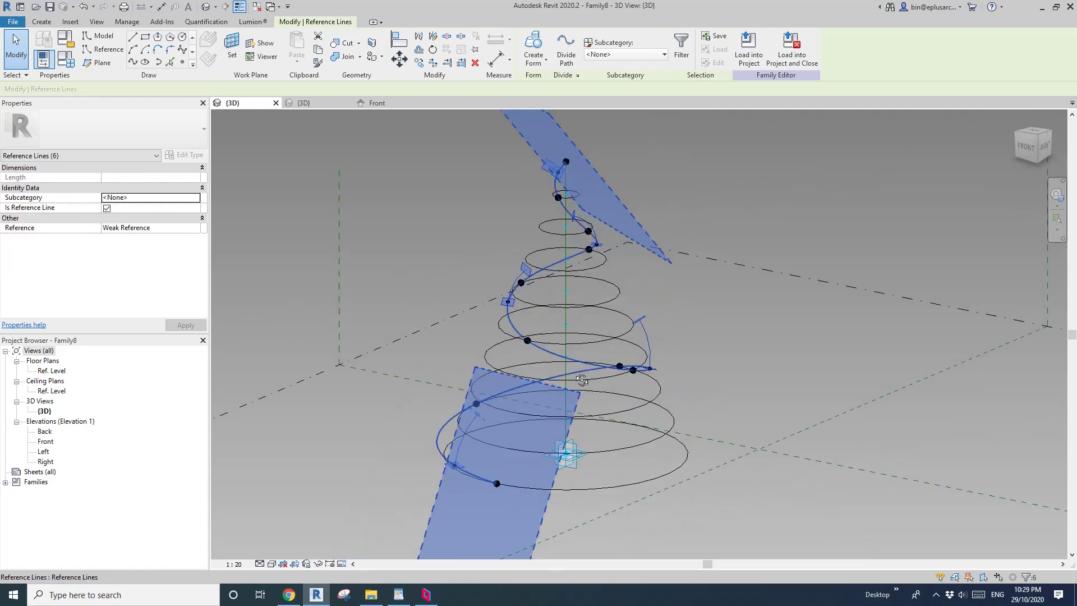
{"action": "left_click", "coordinate": [535, 50]}
{"action": "middle_click_drag", "start_coordinate": [589, 314], "coordinate": [399, 367], "text": "shift"}
{"action": "left_click", "coordinate": [459, 294]}
Switch to WordPad and Chrome to check the reference picture of the spiral structure, and return to Revit.
{"action": "left_click", "coordinate": [398, 593]}
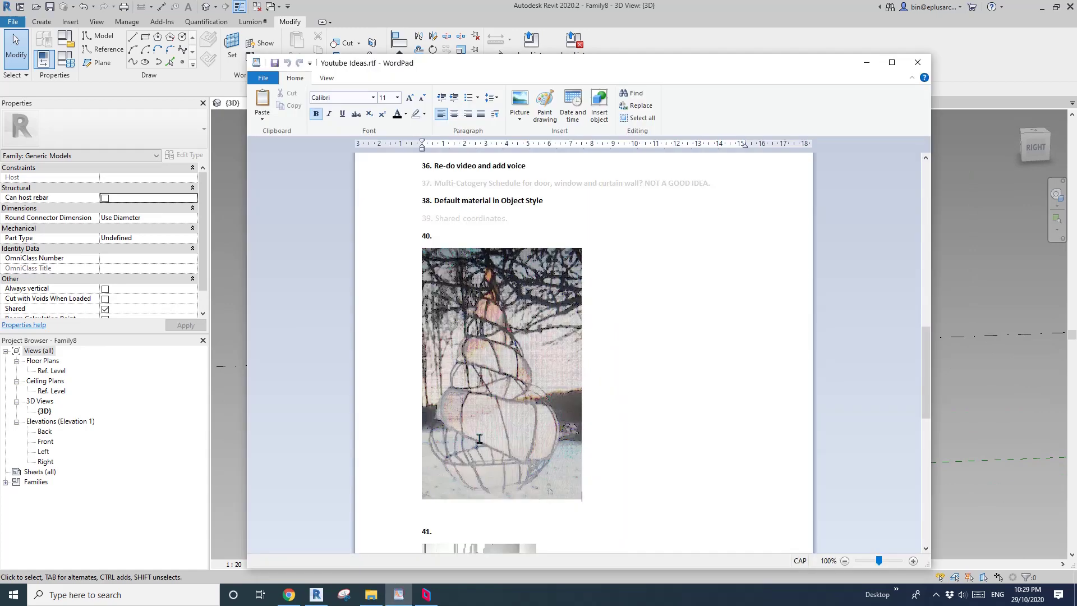
{"action": "left_click", "coordinate": [290, 596]}
{"action": "scroll", "coordinate": [377, 523], "scroll_direction": "down", "scroll_amount": 2}
{"action": "left_click", "coordinate": [316, 594]}
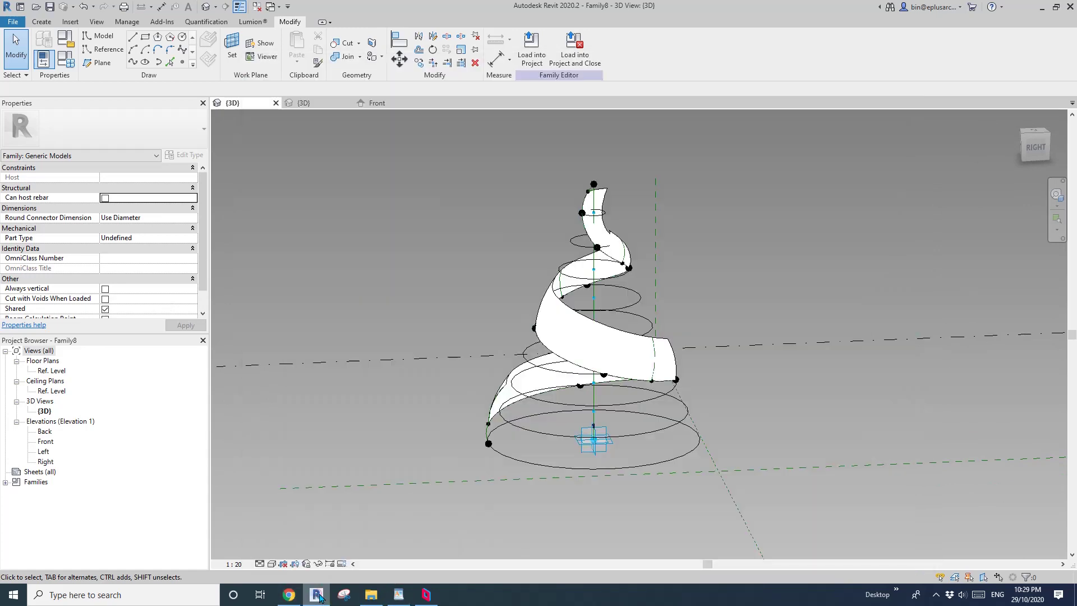
Shorten the topmost profile arc of the spiral form to about 455 mm by moving its free end.
{"action": "middle_click_drag", "start_coordinate": [605, 334], "coordinate": [702, 201], "text": "shift"}
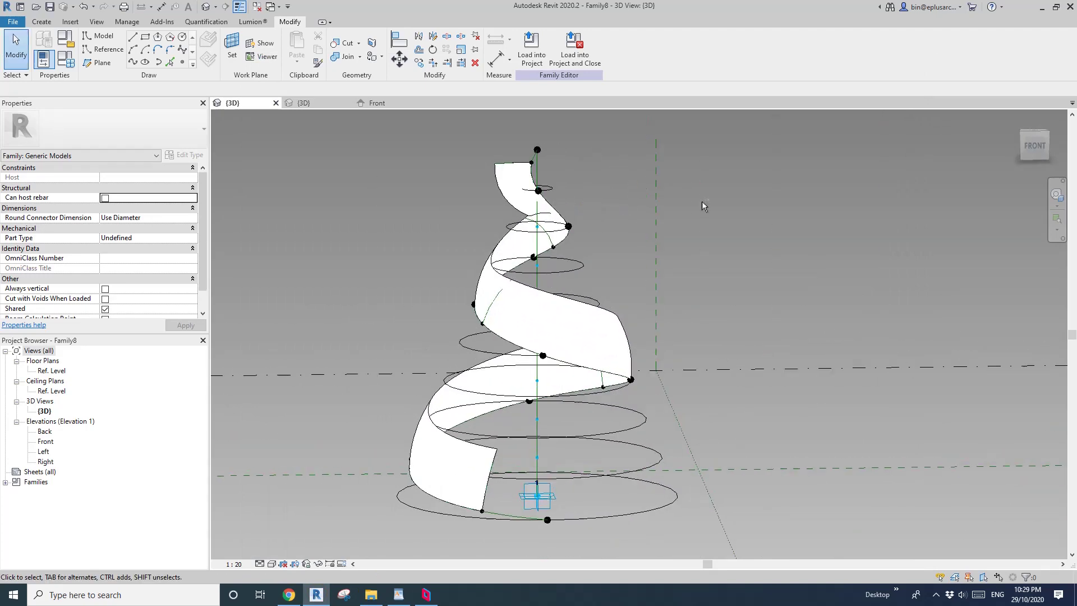
{"action": "scroll", "coordinate": [557, 191], "scroll_direction": "up", "scroll_amount": 4}
{"action": "middle_click_drag", "start_coordinate": [556, 191], "coordinate": [858, 208], "text": "shift"}
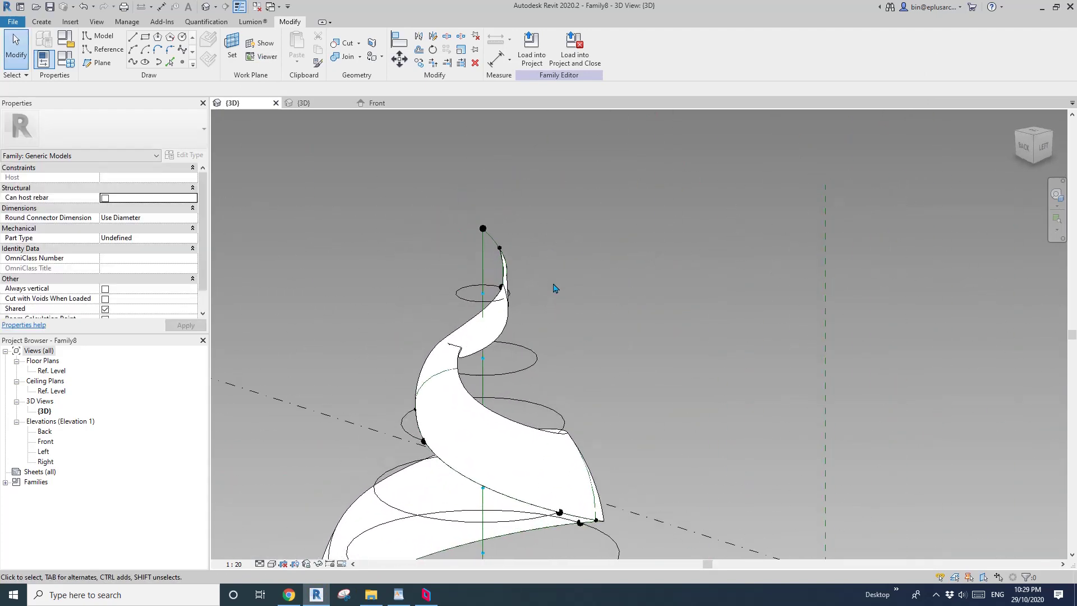
{"action": "scroll", "coordinate": [553, 283], "scroll_direction": "up", "scroll_amount": 2}
{"action": "left_click", "coordinate": [481, 262]}
{"action": "middle_click_drag", "start_coordinate": [482, 262], "coordinate": [517, 237], "text": "shift"}
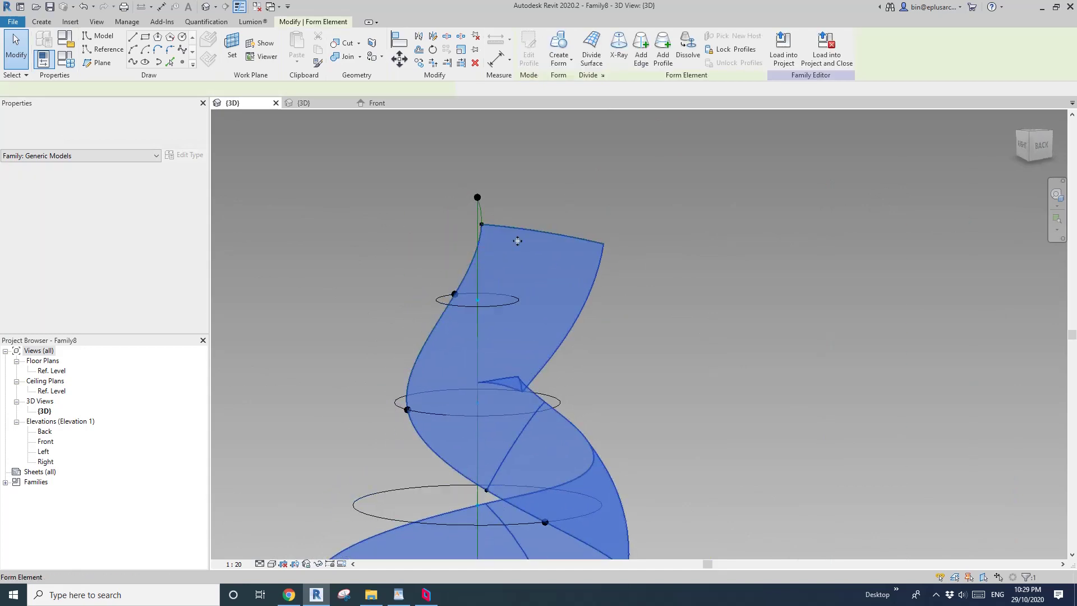
{"action": "key", "text": "Escape"}
{"action": "left_click", "coordinate": [548, 234]}
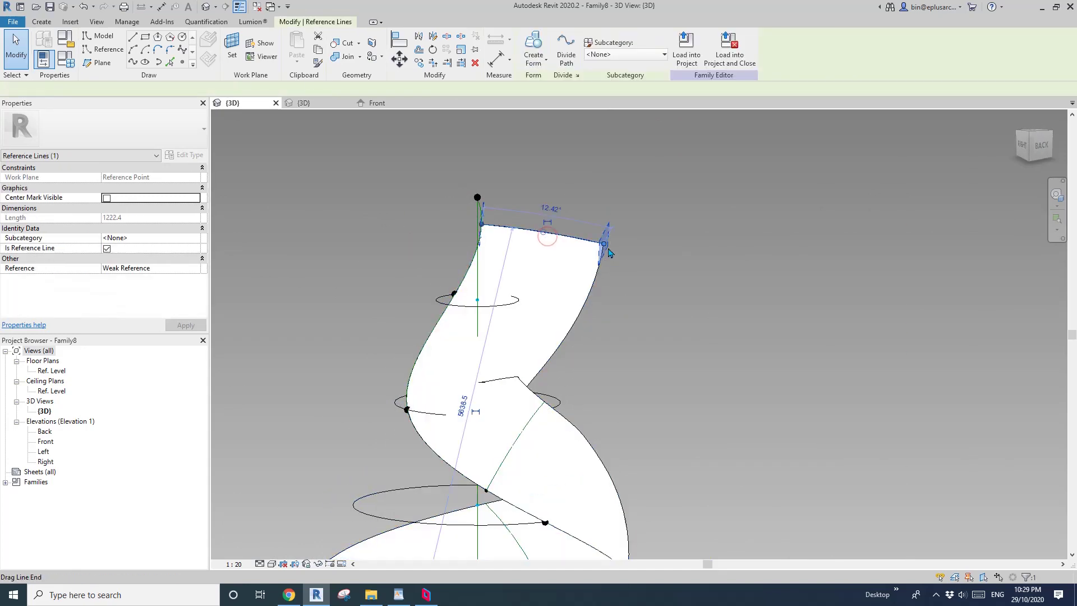
{"action": "left_click_drag", "start_coordinate": [607, 247], "coordinate": [497, 227]}
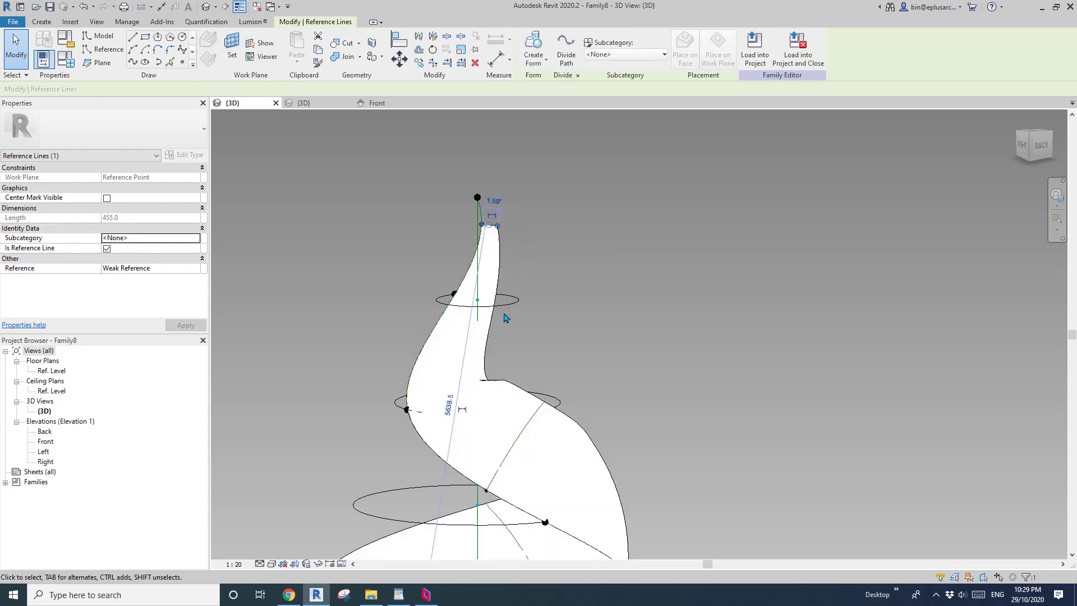
Move the topmost profile's host point along the spiral up to the apex point.
{"action": "middle_click_drag", "start_coordinate": [505, 317], "coordinate": [354, 288], "text": "shift"}
{"action": "scroll", "coordinate": [485, 223], "scroll_direction": "up", "scroll_amount": 3}
{"action": "key", "text": "Escape"}
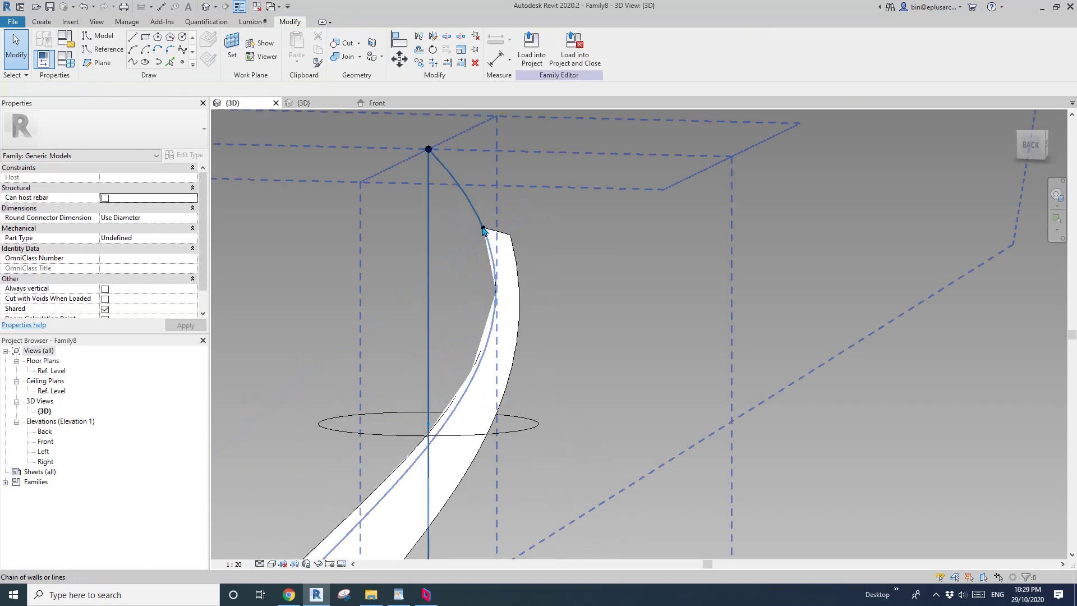
{"action": "left_click", "coordinate": [483, 229]}
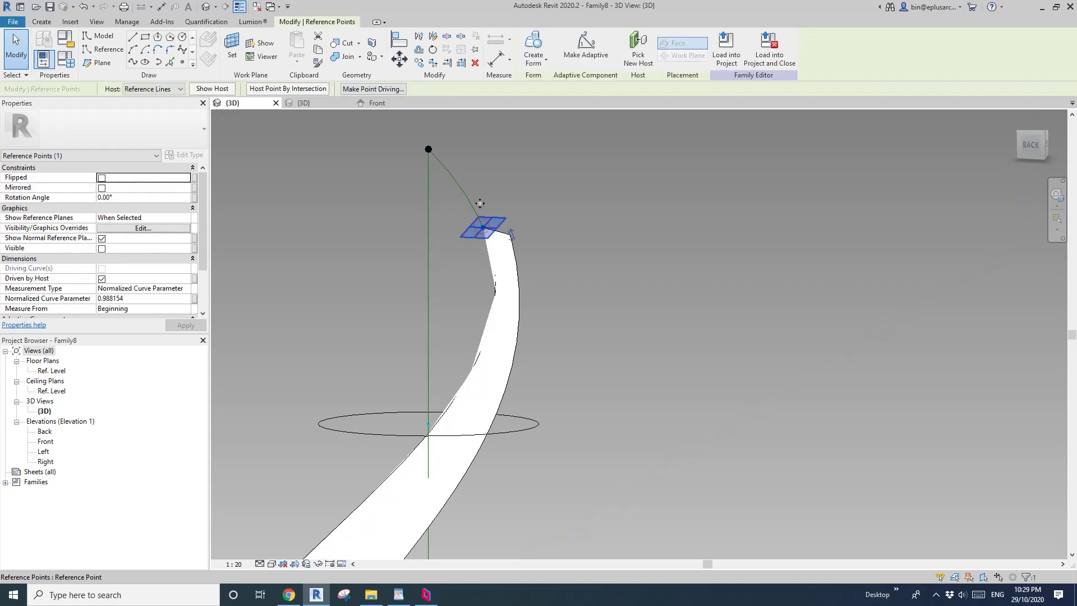
{"action": "left_click_drag", "start_coordinate": [441, 152], "coordinate": [429, 149]}
{"action": "scroll", "coordinate": [454, 170], "scroll_direction": "up", "scroll_amount": 4}
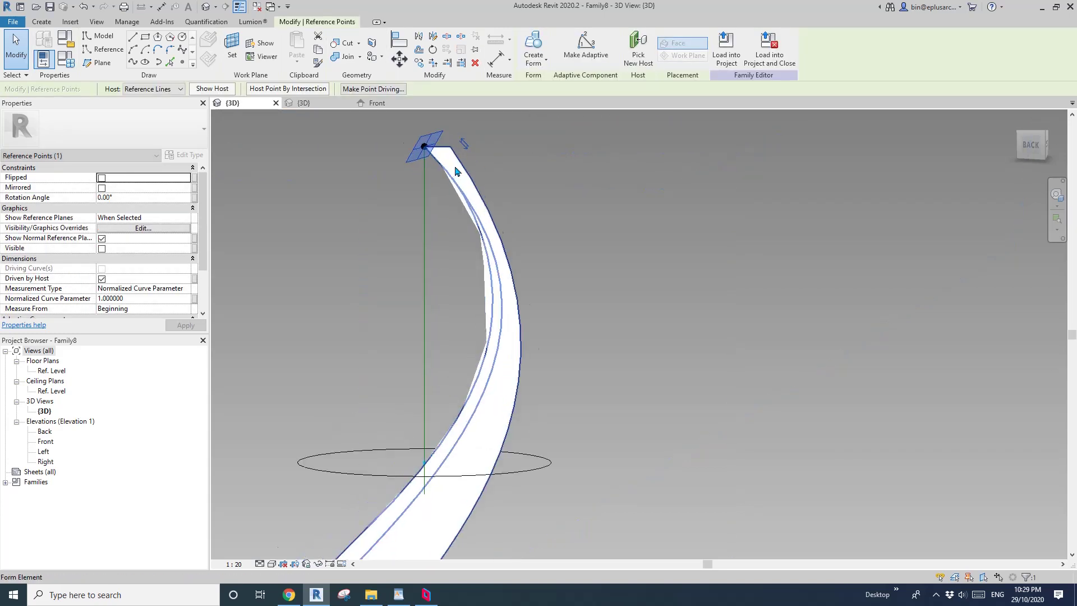
Shrink the profile arc at the apex further so the ribbon tapers to a narrow tip.
{"action": "left_click", "coordinate": [449, 140]}
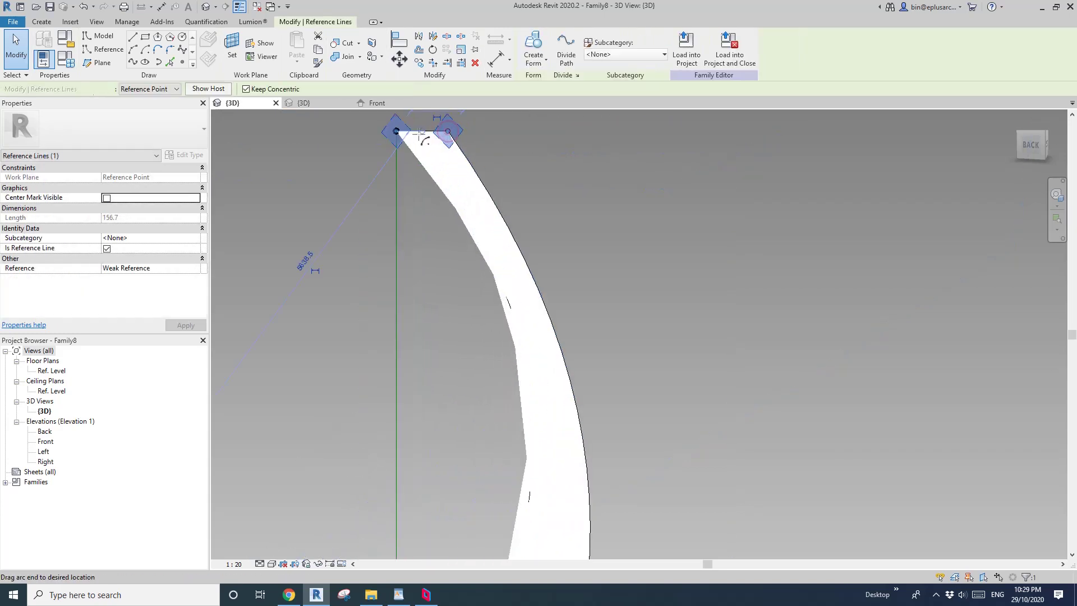
{"action": "left_click_drag", "start_coordinate": [419, 135], "coordinate": [421, 131]}
{"action": "left_click", "coordinate": [433, 238]}
Turn off Keep Concentric for the lowest profile arc, flatten its curvature, and extend its free end to about 2782 mm length.
{"action": "scroll", "coordinate": [434, 239], "scroll_direction": "down", "scroll_amount": 7}
{"action": "middle_click_drag", "start_coordinate": [426, 270], "coordinate": [442, 429], "text": "shift"}
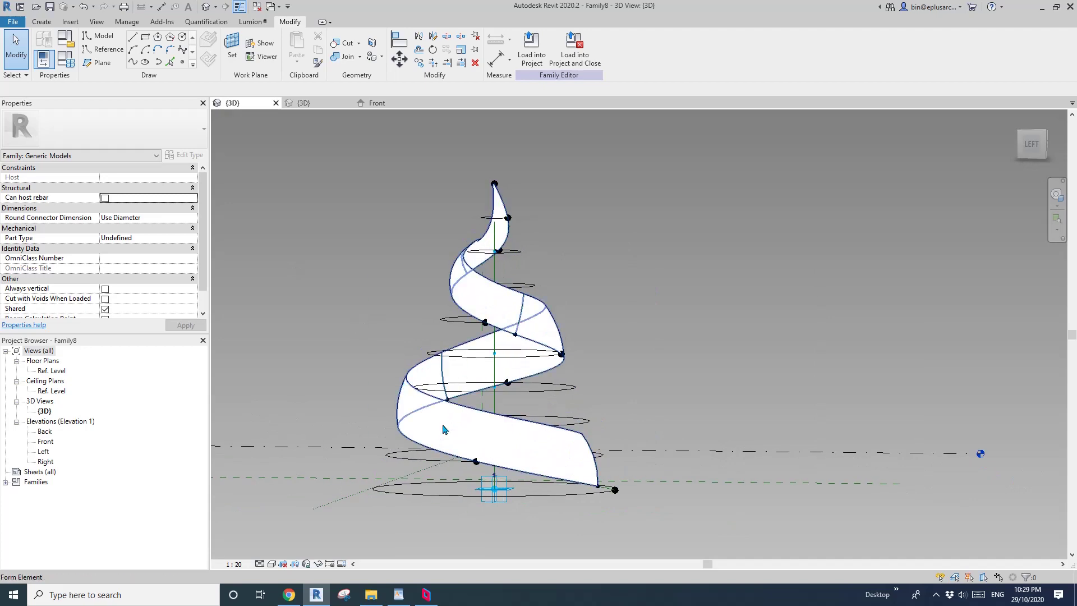
{"action": "middle_click_drag", "start_coordinate": [568, 446], "coordinate": [277, 433], "text": "shift"}
{"action": "scroll", "coordinate": [353, 435], "scroll_direction": "up", "scroll_amount": 3}
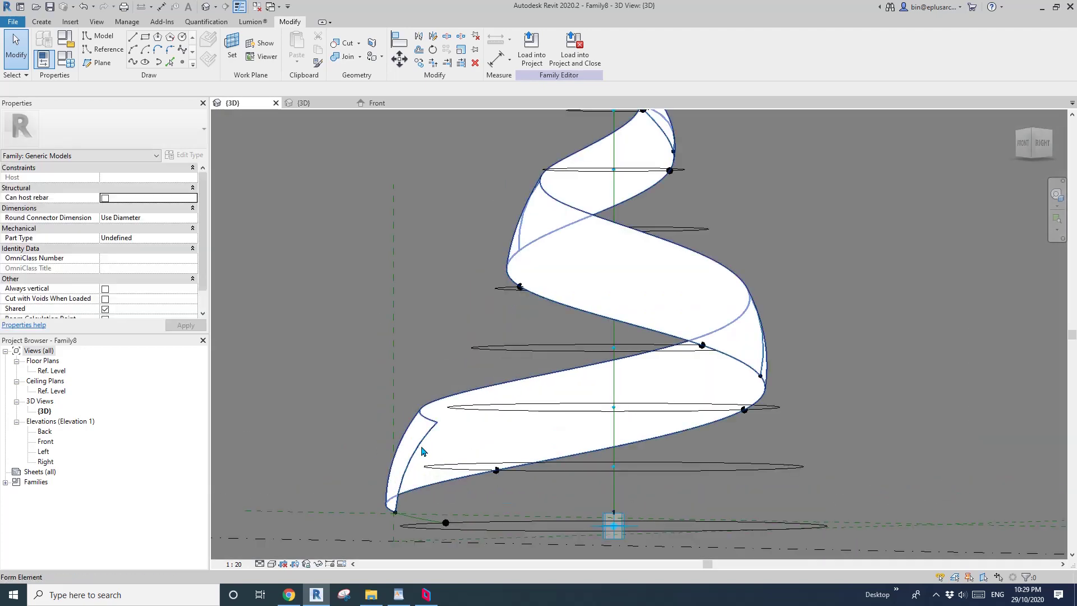
{"action": "left_click", "coordinate": [429, 443]}
{"action": "scroll", "coordinate": [482, 438], "scroll_direction": "up", "scroll_amount": 5}
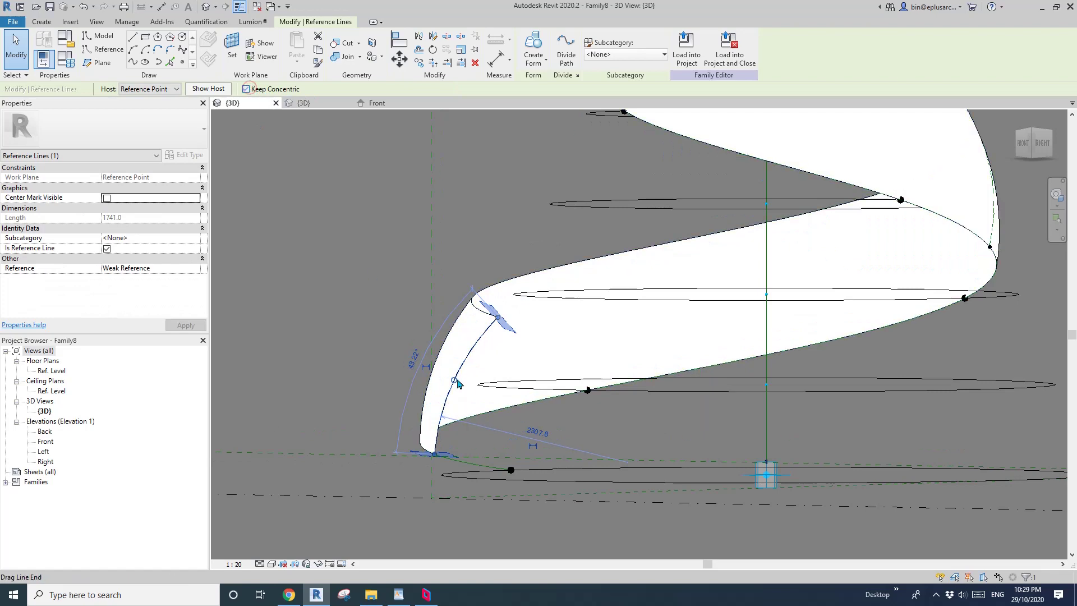
{"action": "left_click_drag", "start_coordinate": [459, 384], "coordinate": [454, 379]}
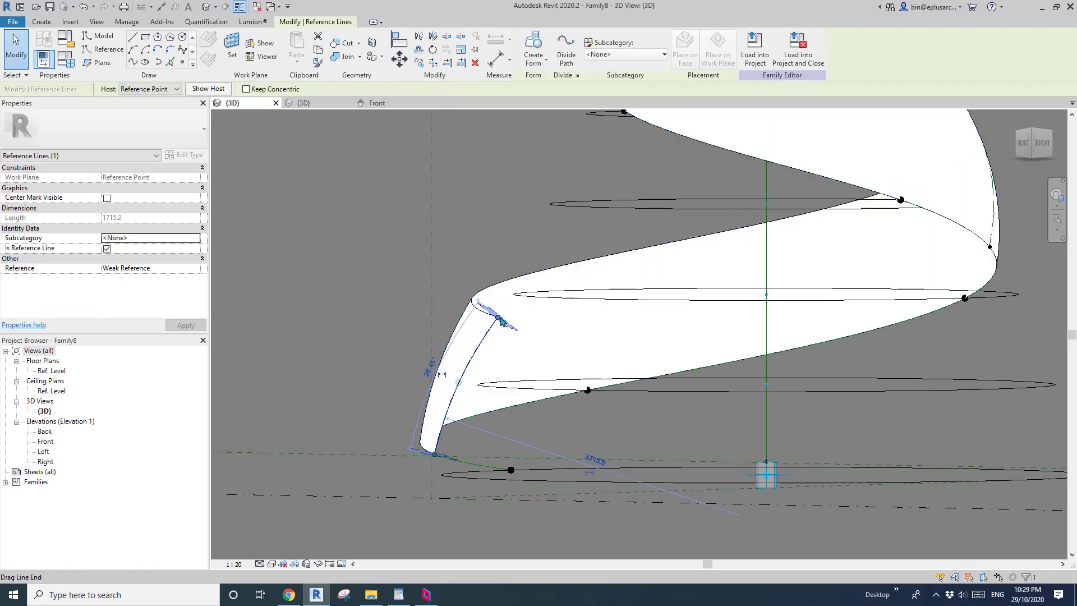
{"action": "left_click_drag", "start_coordinate": [565, 248], "coordinate": [563, 250]}
{"action": "scroll", "coordinate": [569, 277], "scroll_direction": "down", "scroll_amount": 3}
Rotate the lowest profile arc about 16 degrees around its lower endpoint, steepening the ribbon's start.
{"action": "middle_click_drag", "start_coordinate": [581, 286], "coordinate": [532, 294], "text": "shift"}
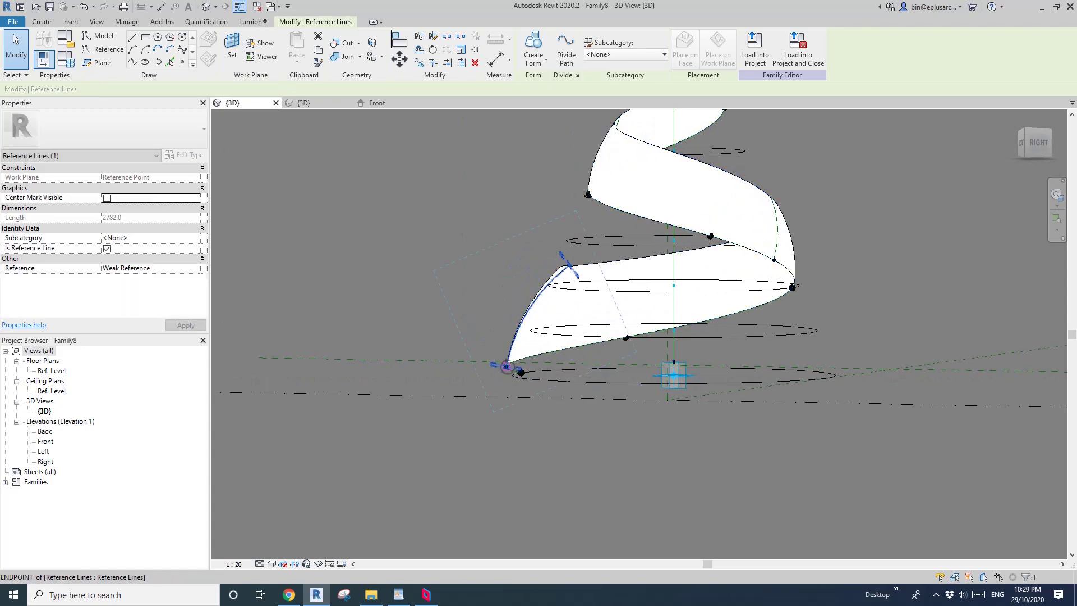
{"action": "key", "text": "r"}
{"action": "key", "text": "o"}
{"action": "left_click", "coordinate": [540, 253]}
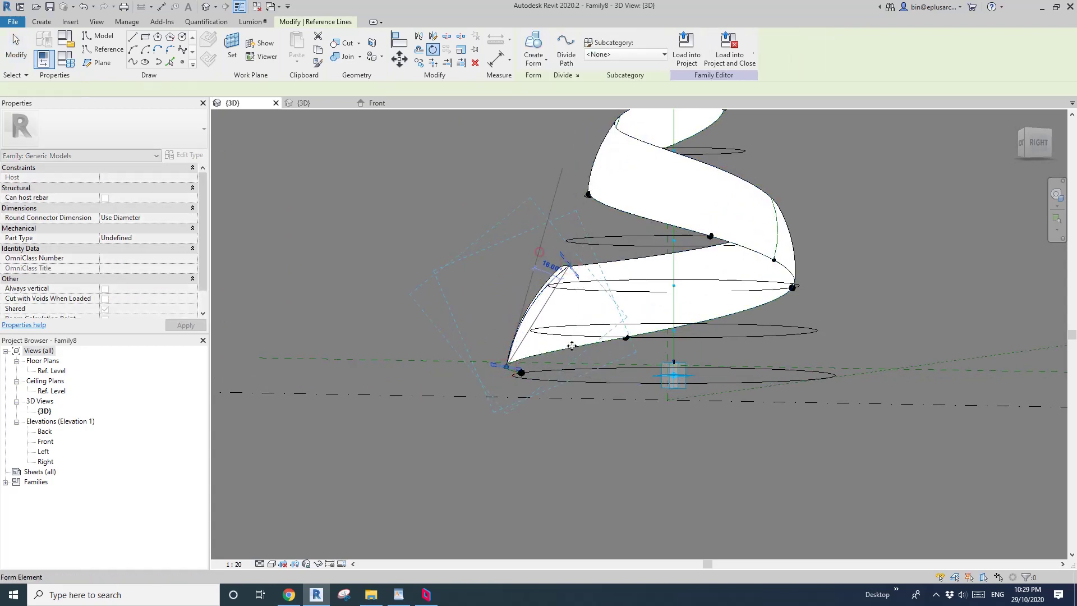
{"action": "middle_click_drag", "start_coordinate": [583, 337], "coordinate": [756, 311], "text": "shift"}
{"action": "left_click", "coordinate": [756, 312]}
{"action": "scroll", "coordinate": [740, 309], "scroll_direction": "down", "scroll_amount": 2}
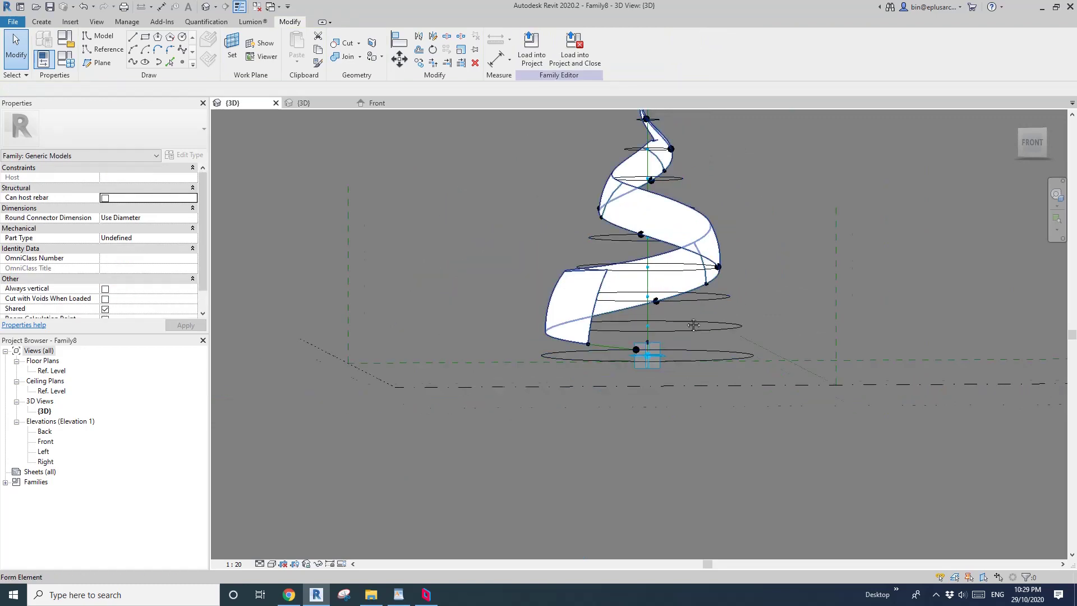
Compare the ribbon form with the spiral tower image under item 40 of Youtube Ideas.rtf in WordPad, and return to Revit.
{"action": "middle_click_drag", "start_coordinate": [694, 324], "coordinate": [863, 331], "text": "shift"}
{"action": "middle_click_drag", "start_coordinate": [636, 330], "coordinate": [457, 434], "text": "shift"}
{"action": "left_click", "coordinate": [397, 597]}
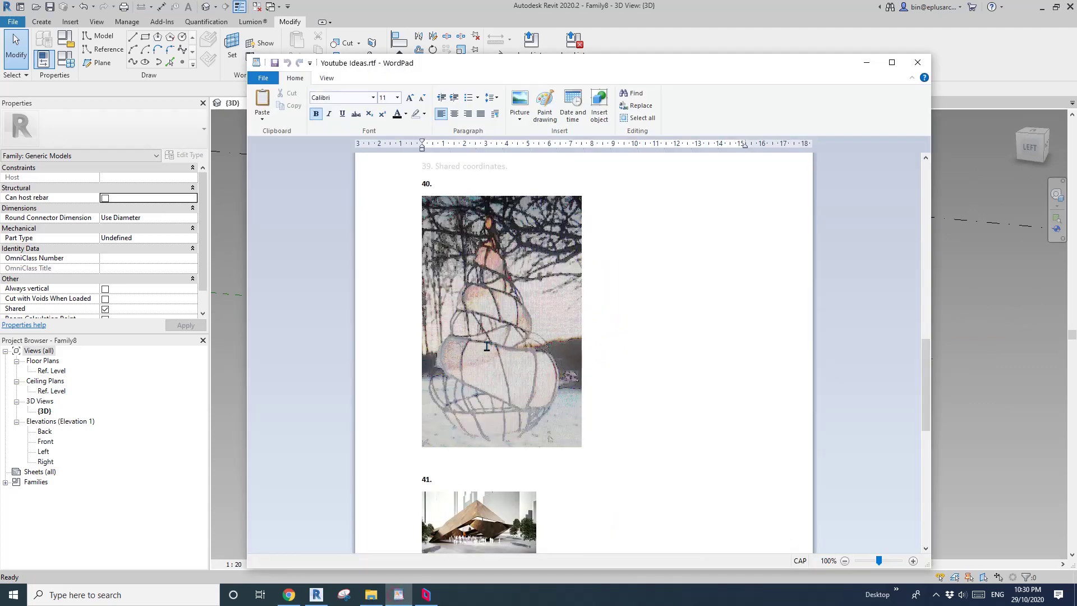
{"action": "left_click", "coordinate": [317, 595]}
{"action": "middle_click_drag", "start_coordinate": [645, 415], "coordinate": [618, 339], "text": "shift"}
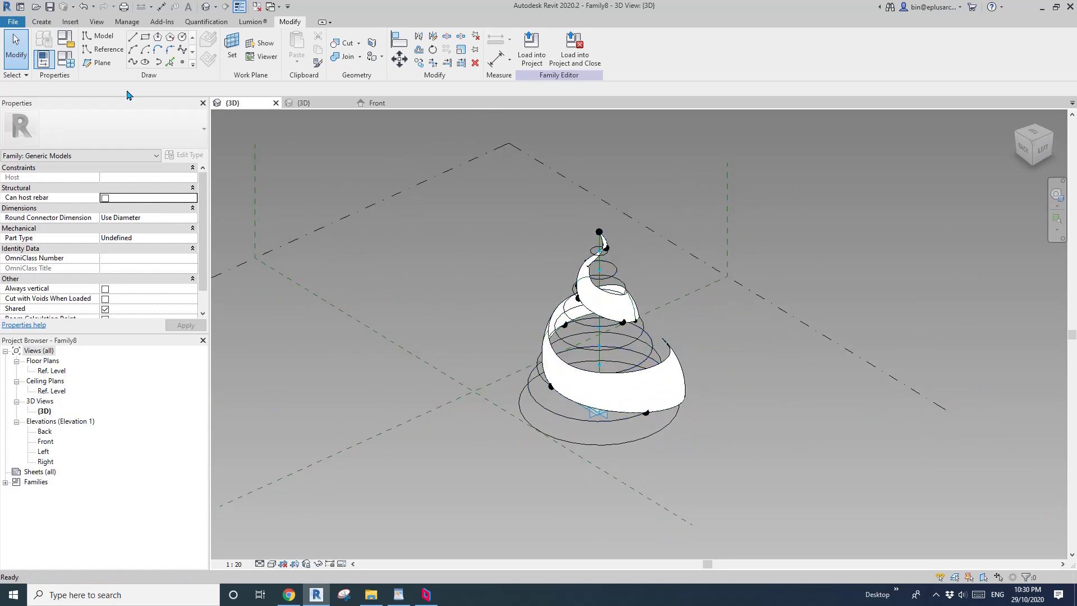
Flex the family's Height parameter with a larger value, and set it to 9000 in the family types.
{"action": "left_click", "coordinate": [68, 59]}
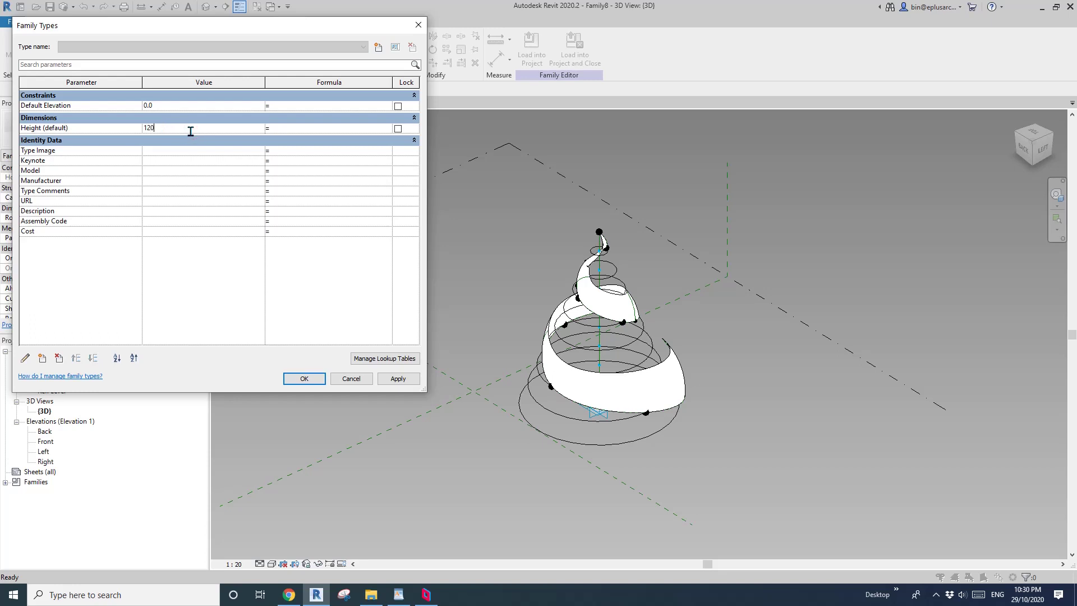
{"action": "left_click", "coordinate": [398, 378]}
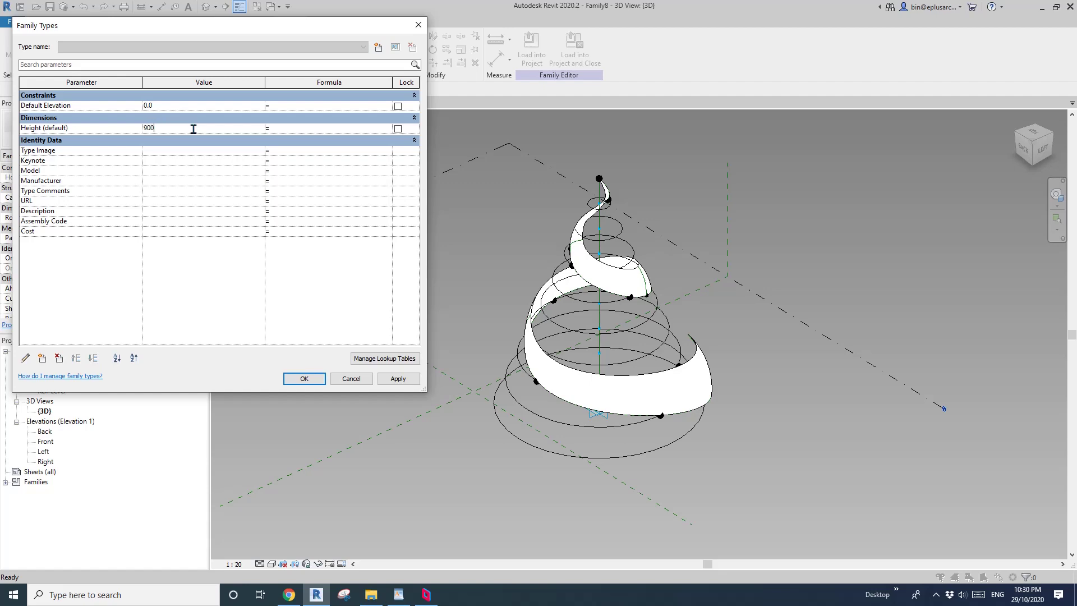
{"action": "left_click", "coordinate": [398, 380]}
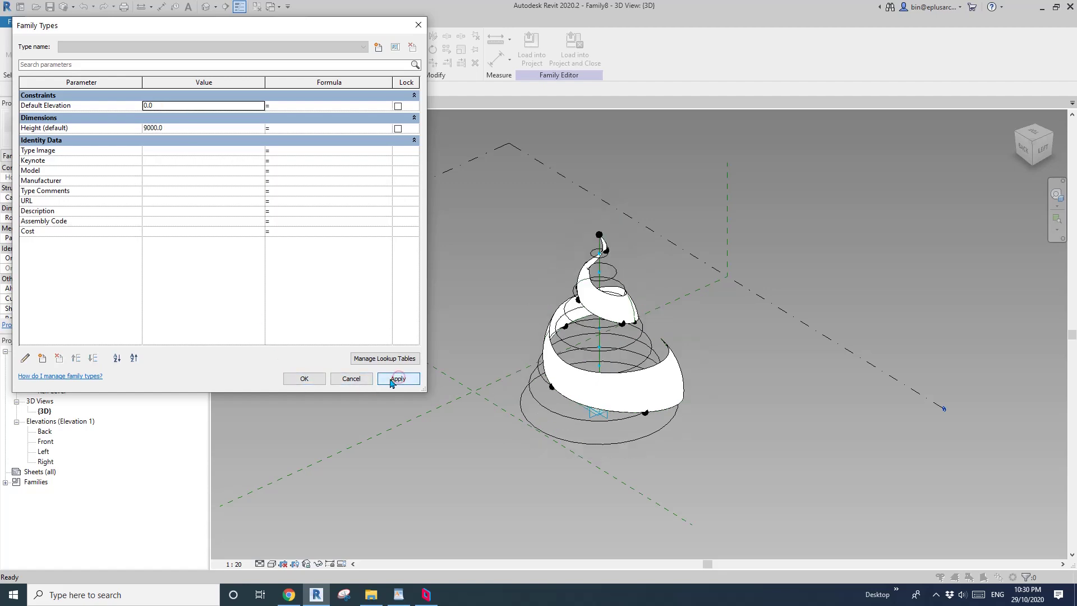
{"action": "left_click", "coordinate": [303, 379]}
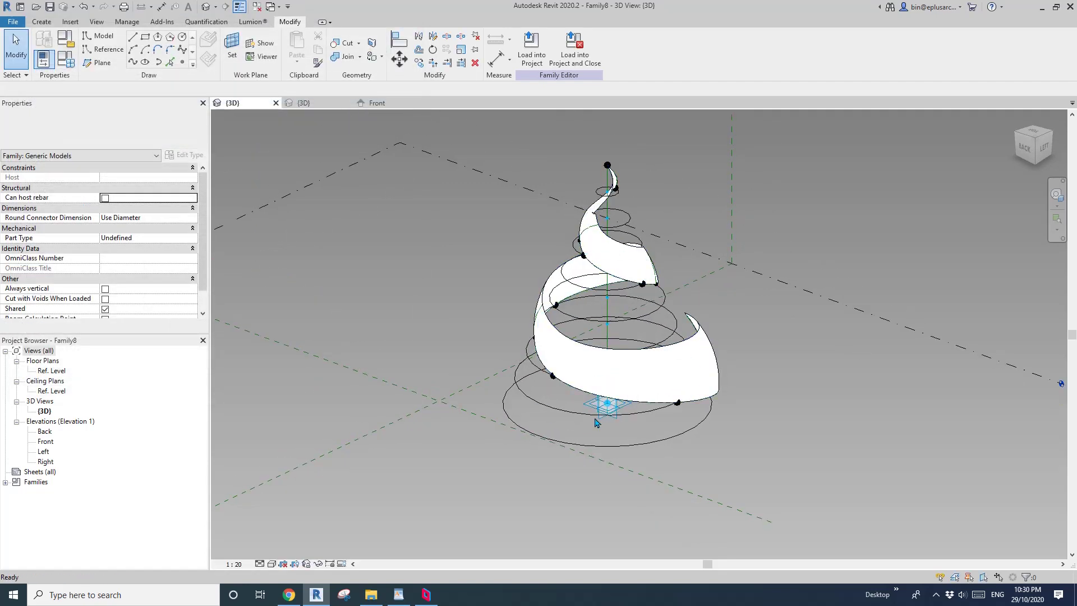
Select all repeated ring components along the tower, set their Scale to 0.5, and inspect the widened ribbon.
{"action": "left_click", "coordinate": [577, 418]}
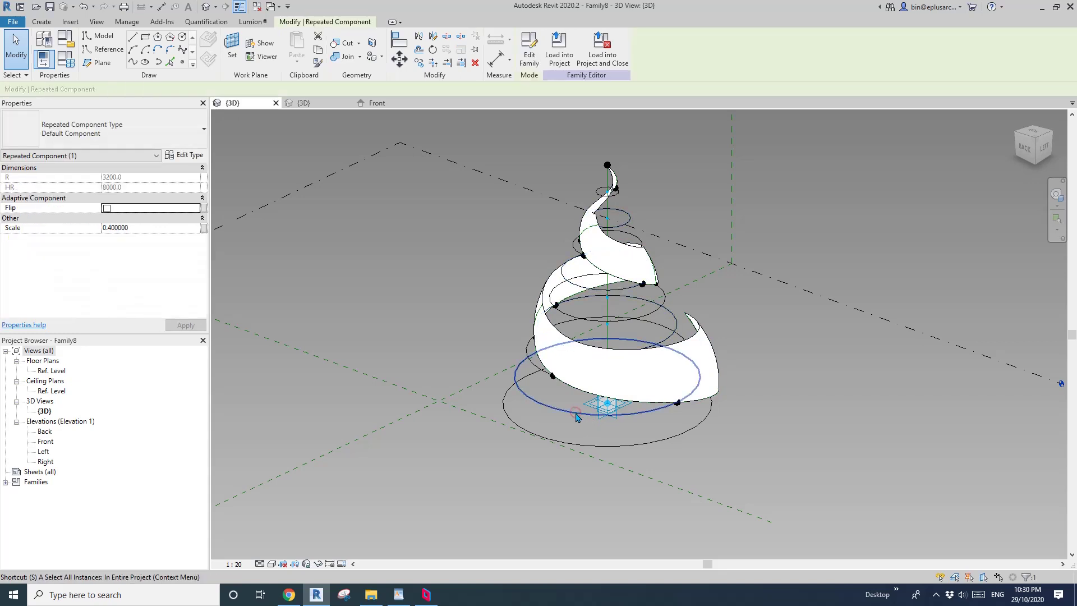
{"action": "left_click", "coordinate": [145, 234]}
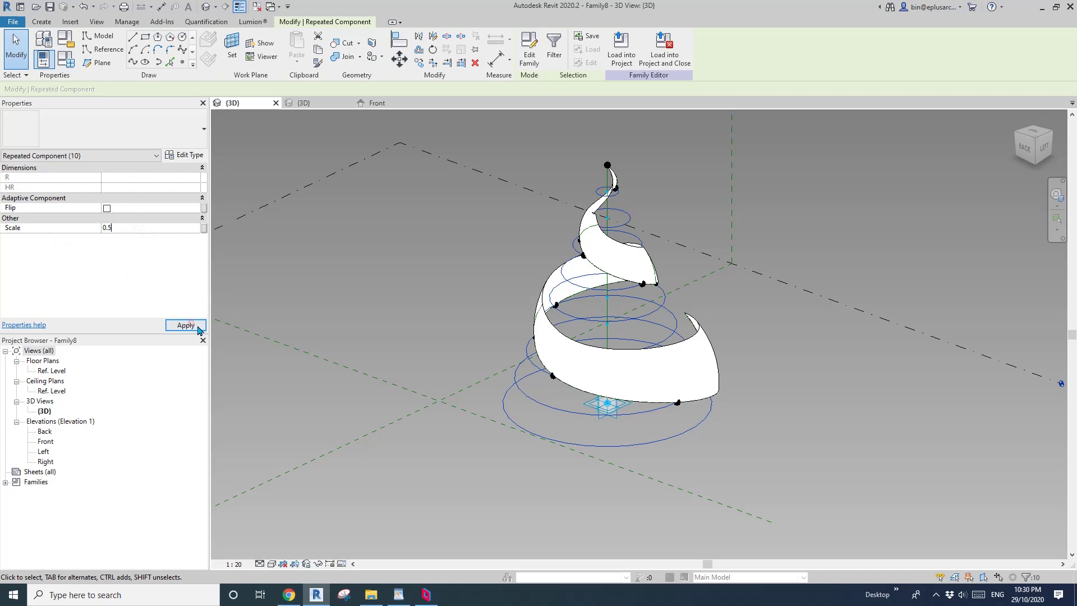
{"action": "type", "text": "0.5"}
{"action": "left_click", "coordinate": [199, 329]}
{"action": "left_click", "coordinate": [580, 339]}
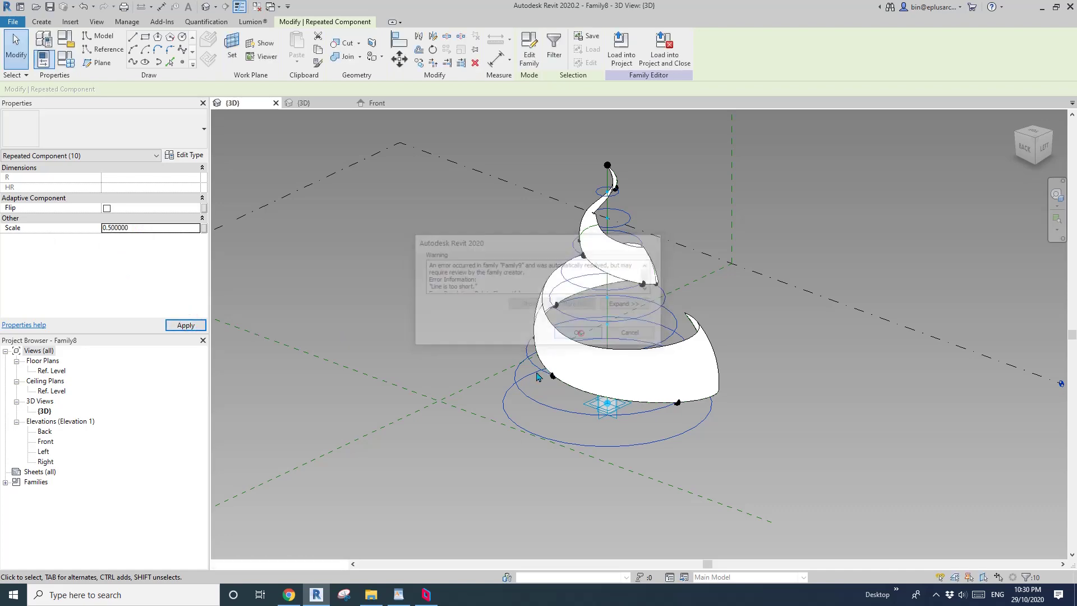
{"action": "middle_click_drag", "start_coordinate": [569, 353], "coordinate": [608, 362], "text": "shift"}
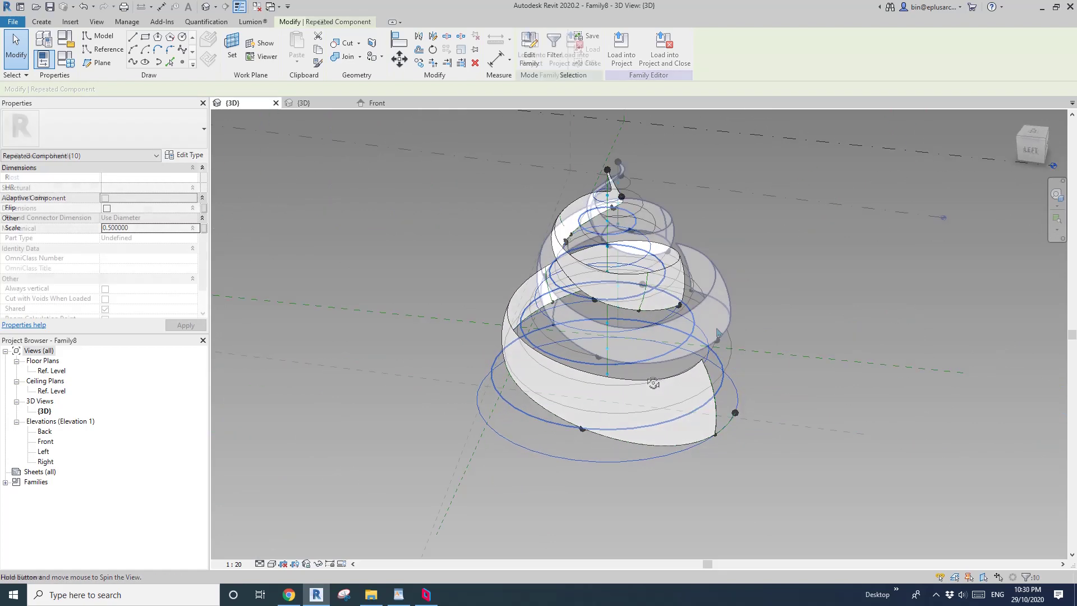
{"action": "middle_click_drag", "start_coordinate": [690, 335], "coordinate": [688, 411], "text": "shift"}
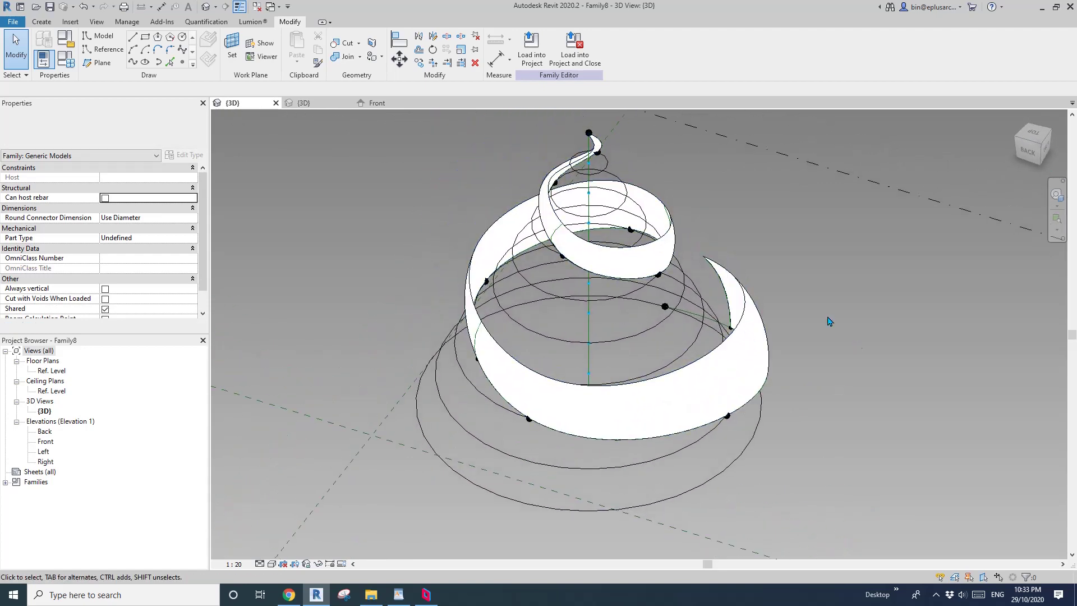